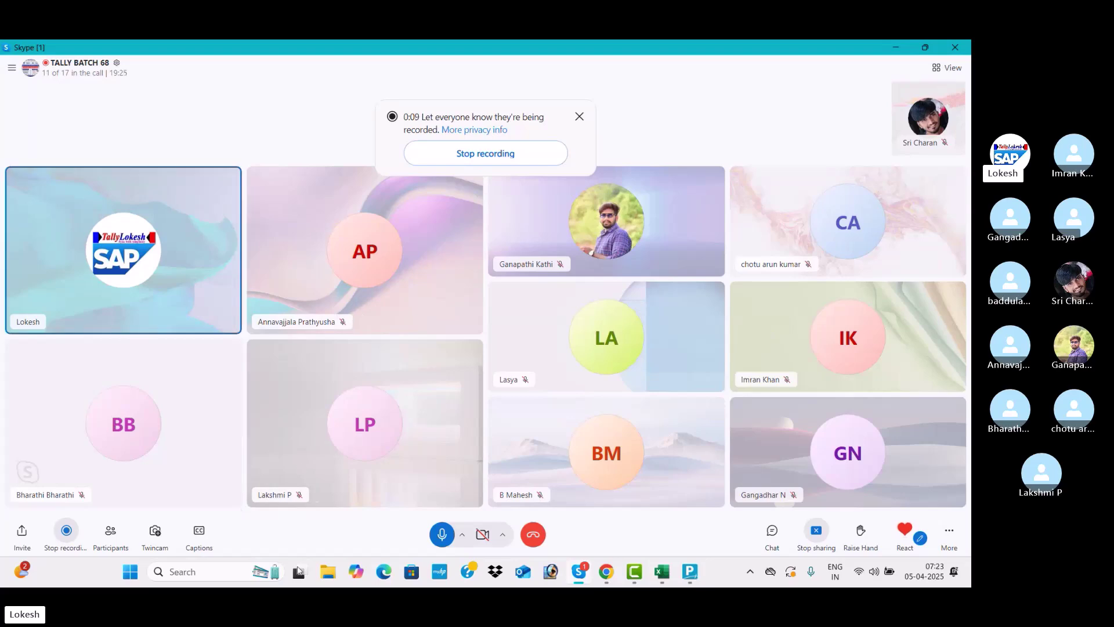
Open File Explorer on top of the Skype group call
left_click(328, 571)
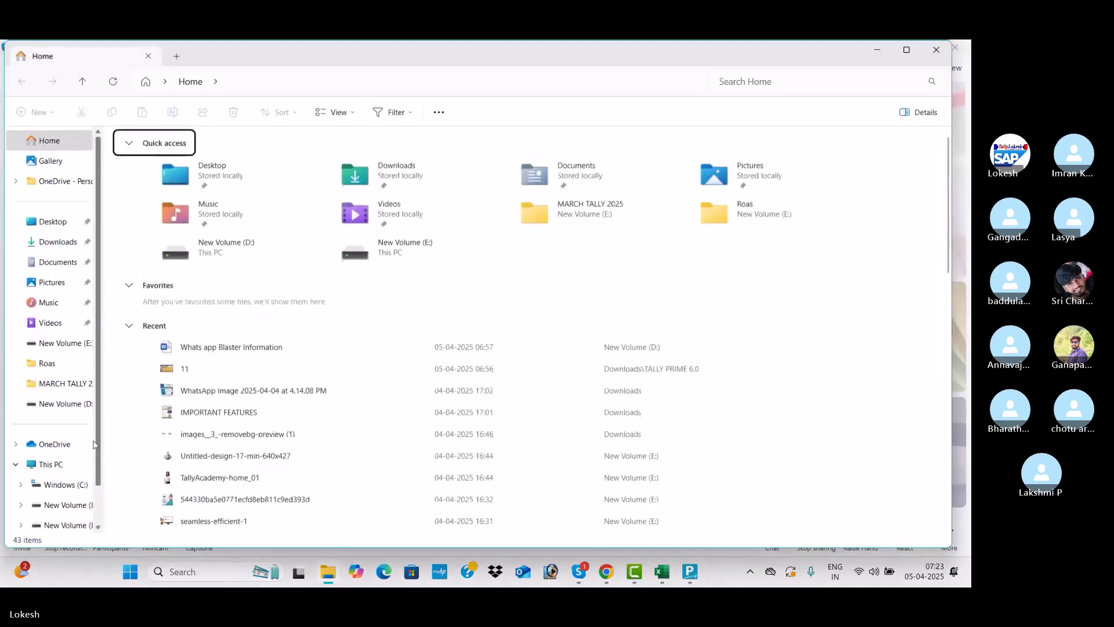
Browse D: > TALLY DATA > TALLY INVOICES, preview AUGUST 07, then open APRIL 2025's 2025 Sales 1 PDF
left_click(65, 508)
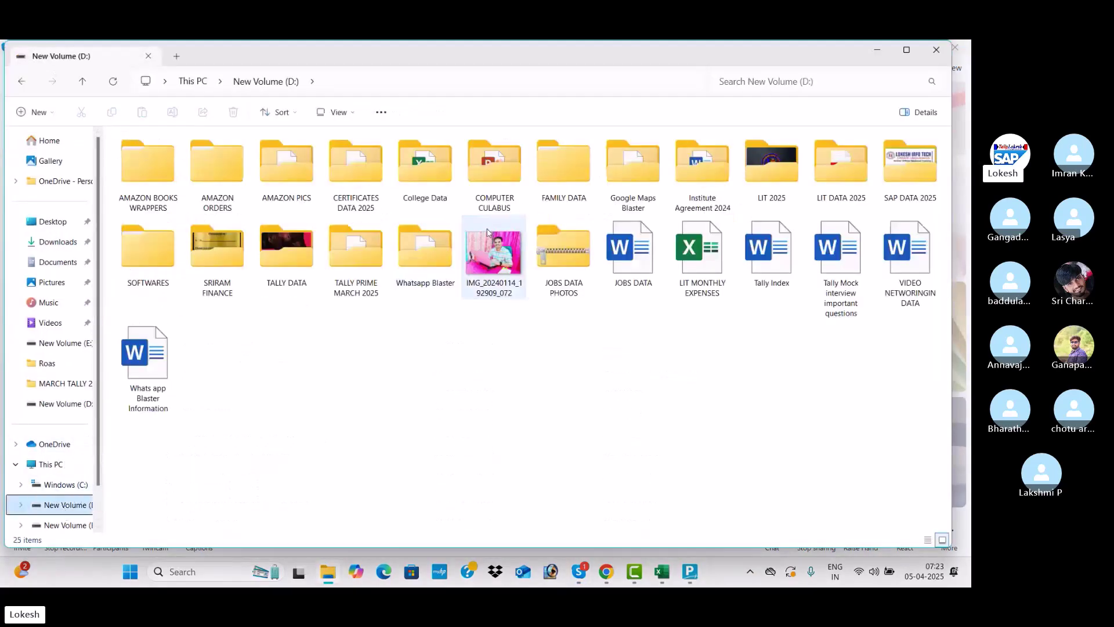
double_click(300, 273)
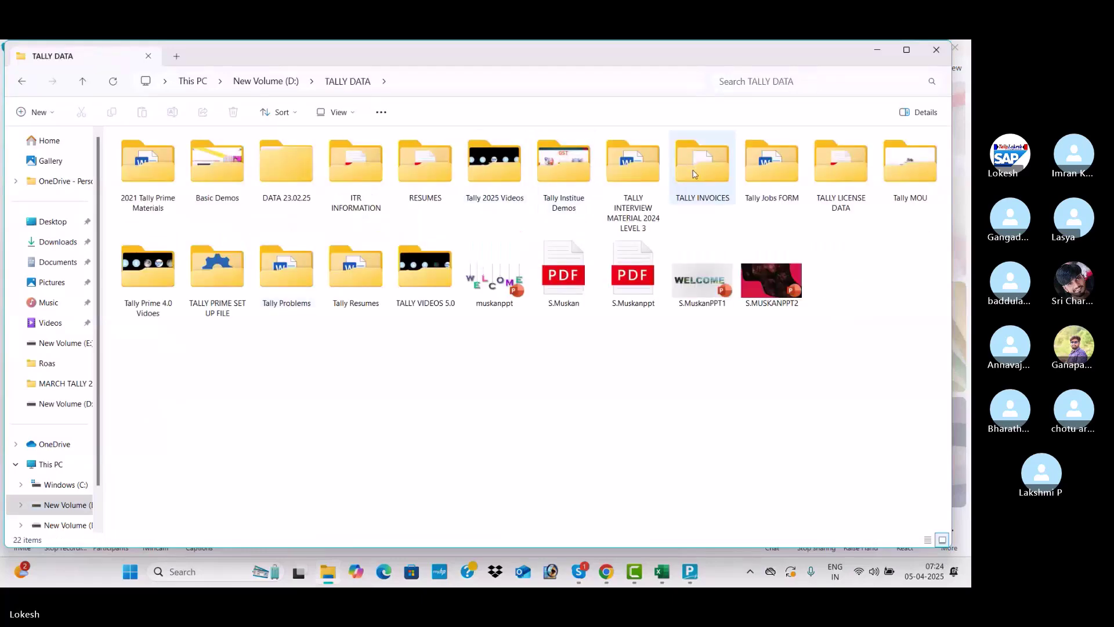
double_click(693, 174)
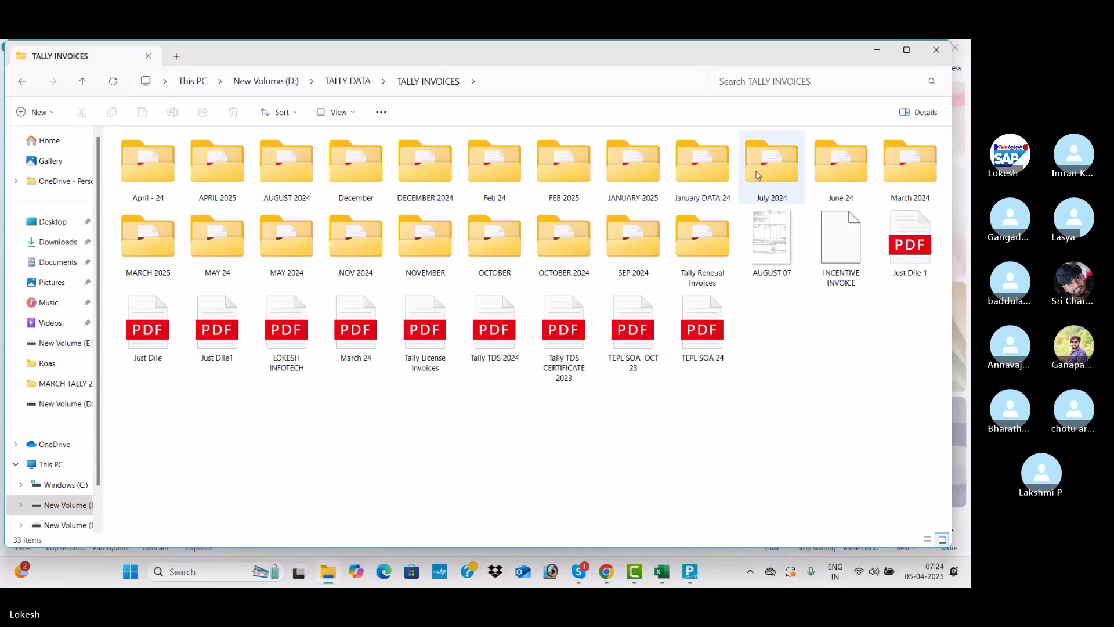
double_click(764, 228)
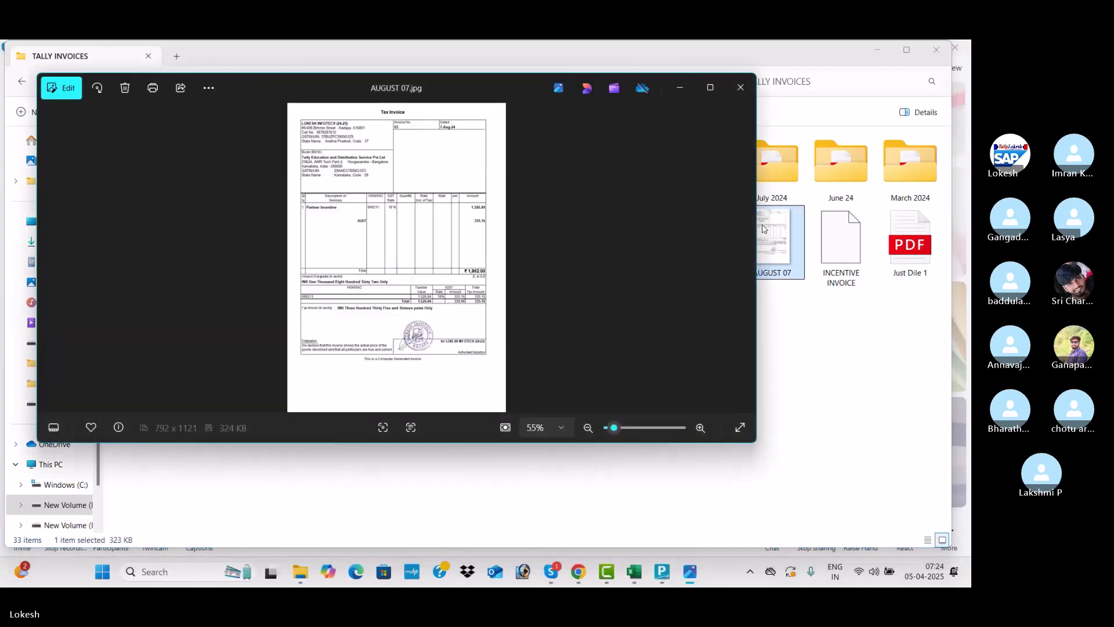
left_click(737, 87)
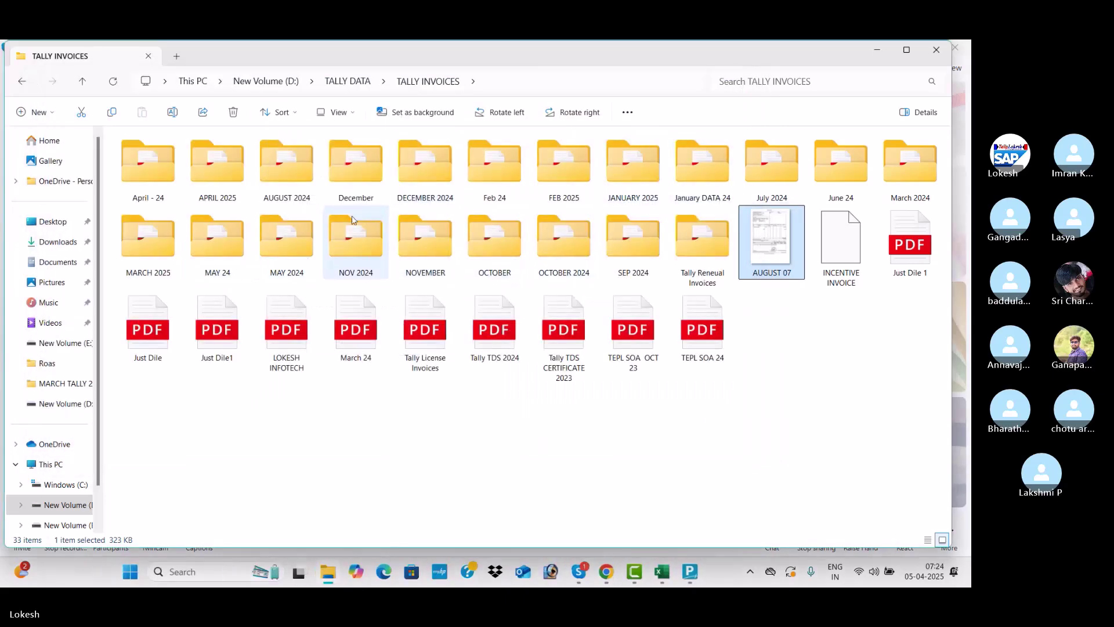
double_click(227, 182)
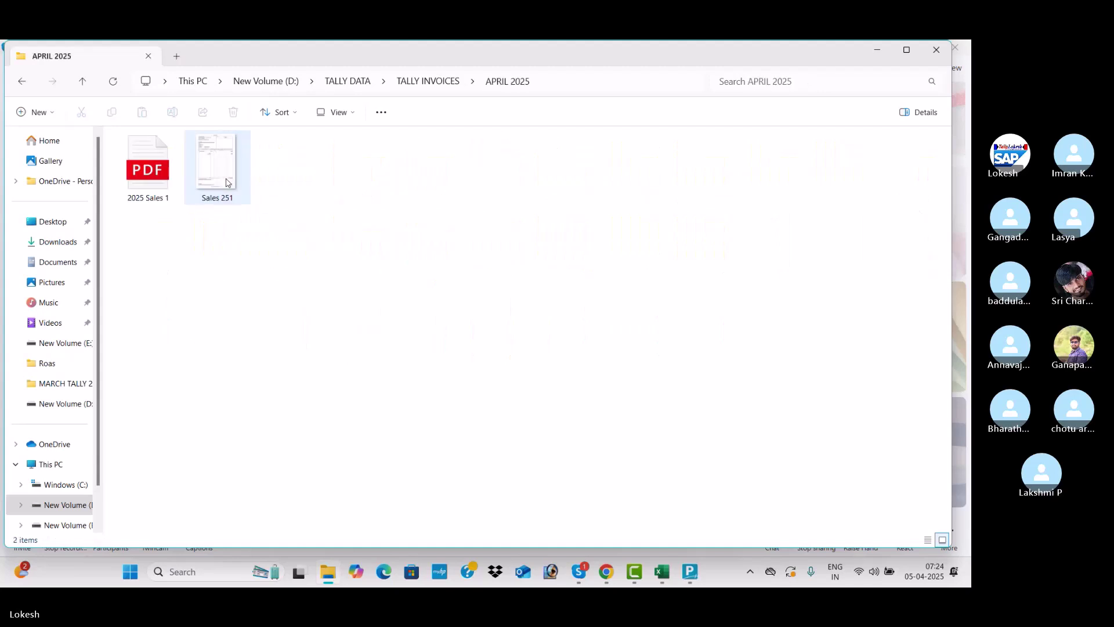
double_click(147, 181)
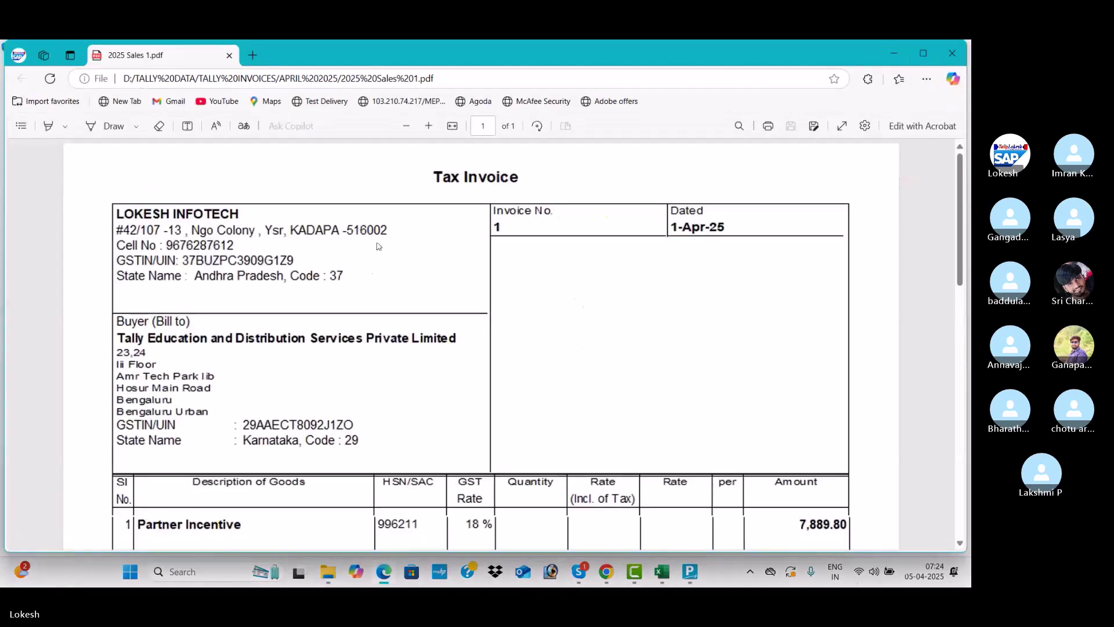
Close the 2025 Sales 1 invoice in Edge and go up to the TALLY INVOICES folder
left_click(951, 51)
left_click(429, 84)
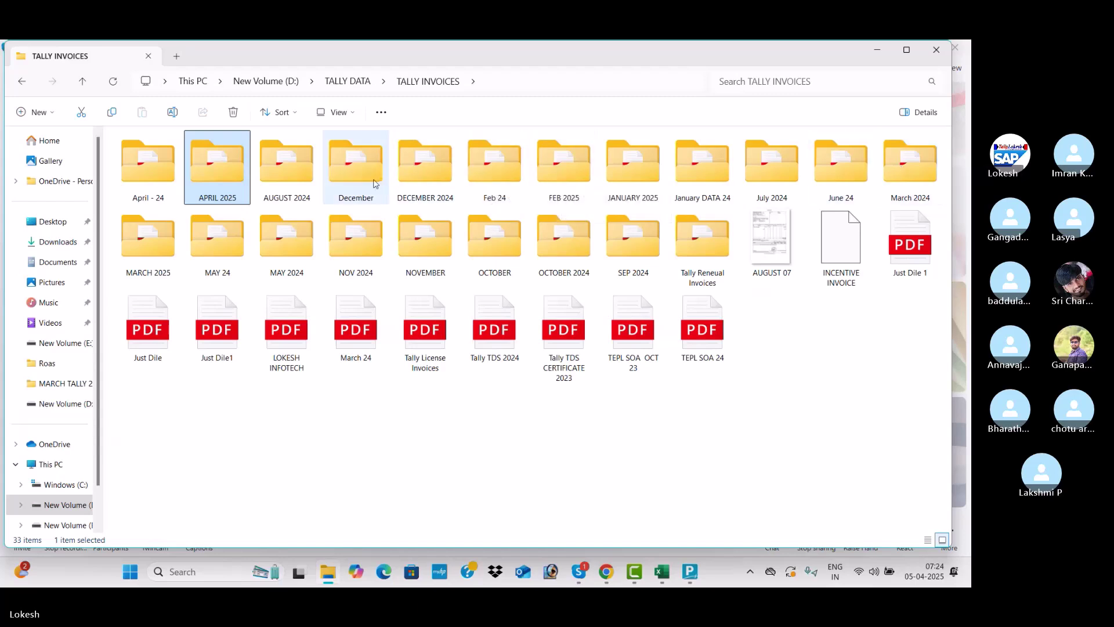
Open the MARCH 2025 folder and launch Sales_SV_1119_24-25.pdf in Edge
mouse_move(375, 183)
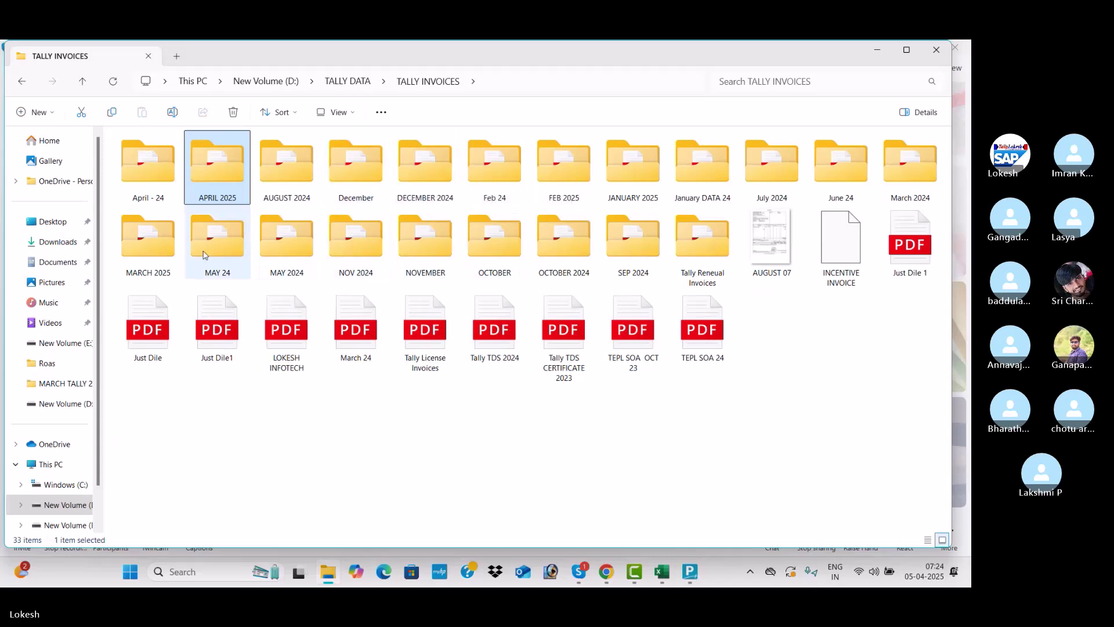
double_click(164, 263)
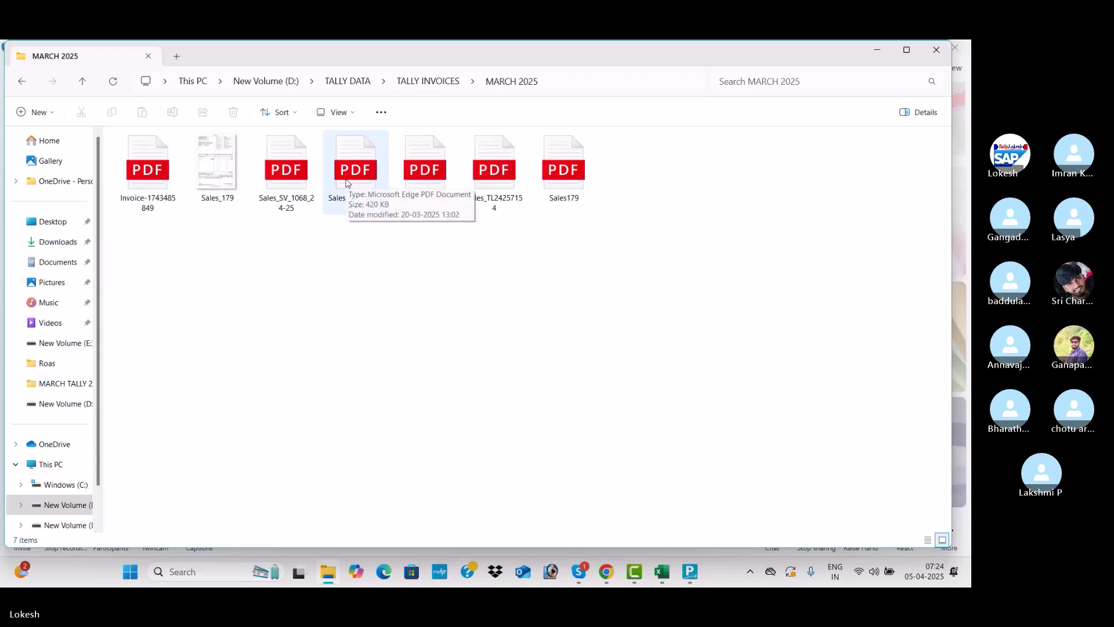
double_click(347, 182)
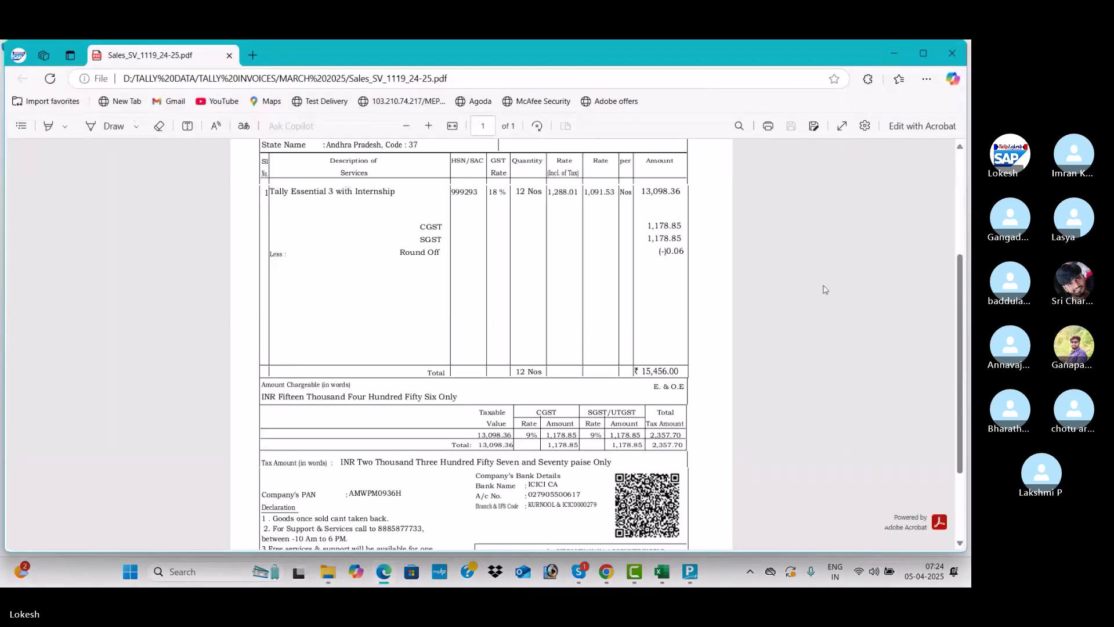
left_click_drag(962, 280, 943, 145)
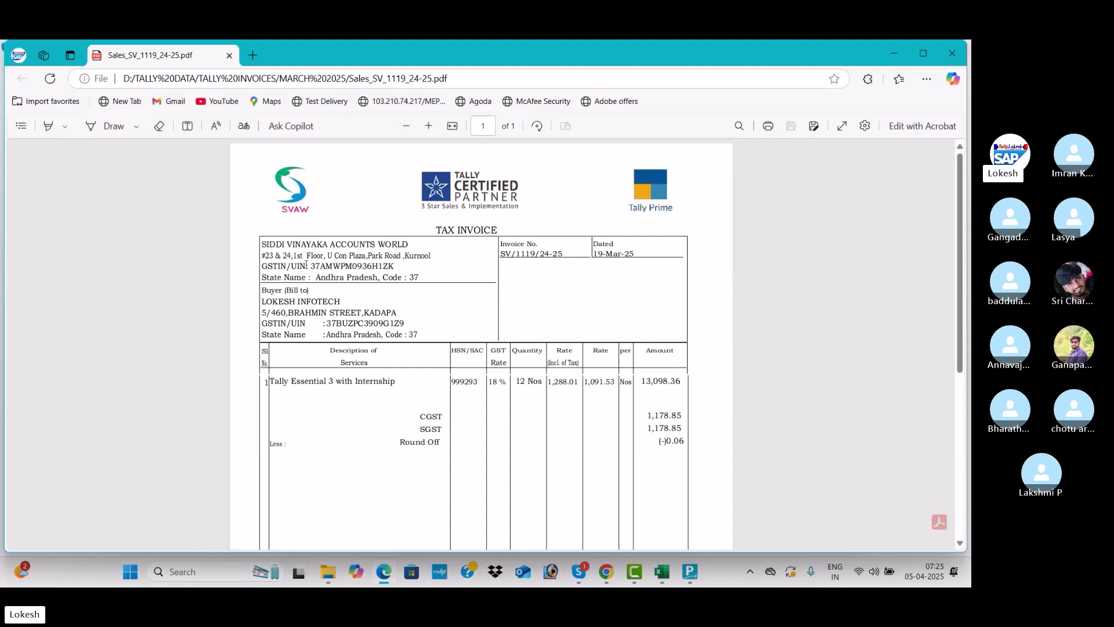
Highlight the seller's GSTIN, zoom the invoice in two levels, and switch to TallyPrime's Sales voucher No. 15
left_click_drag(312, 264, 391, 267)
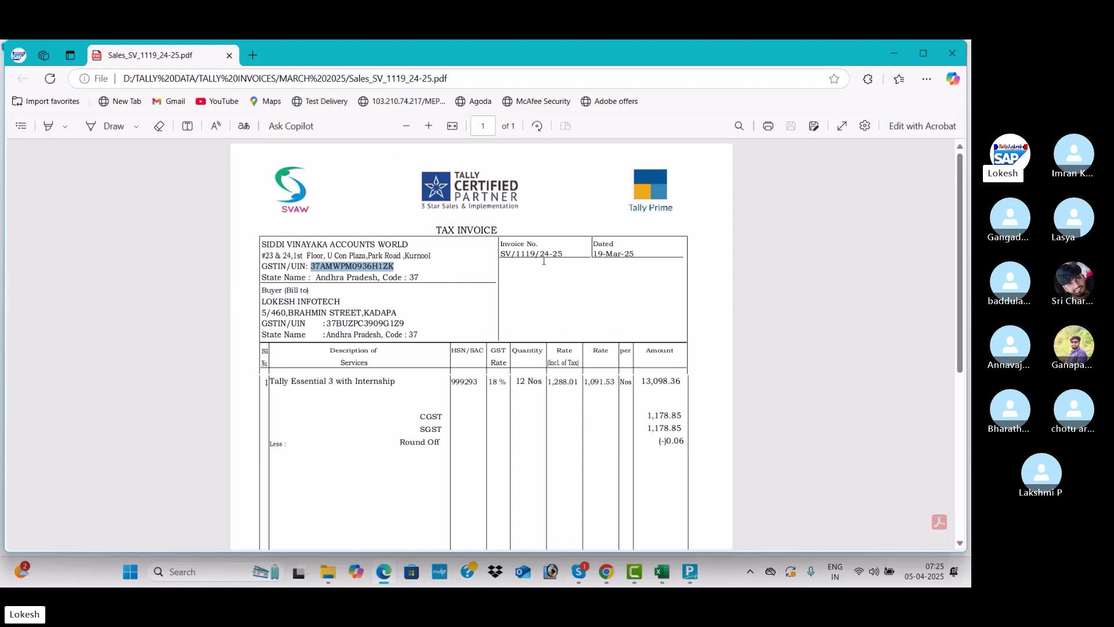
left_click(429, 127)
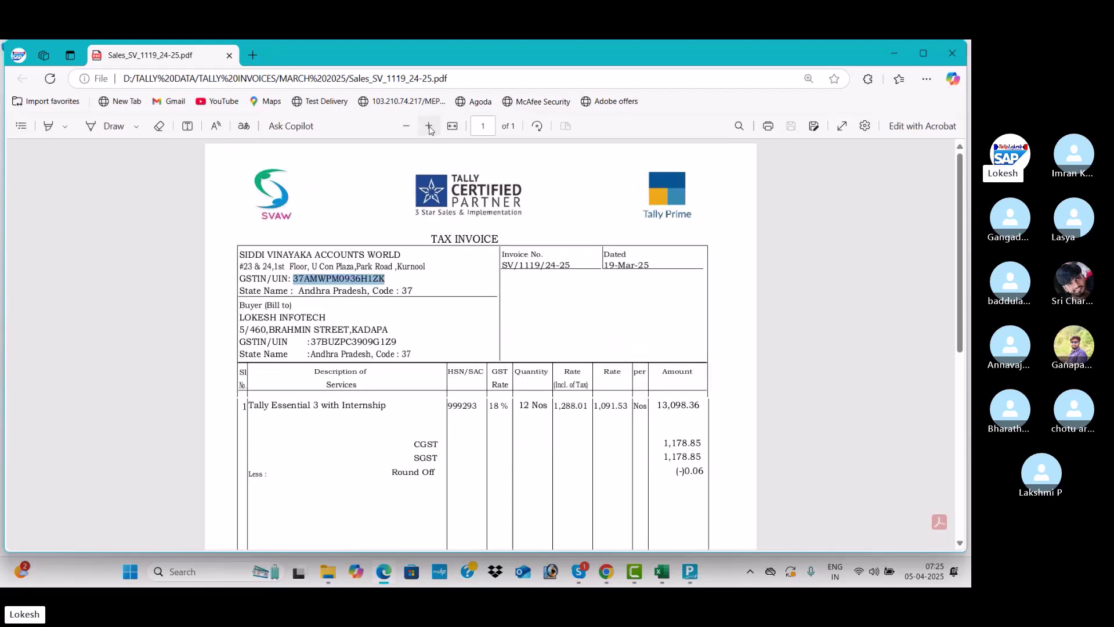
left_click(429, 127)
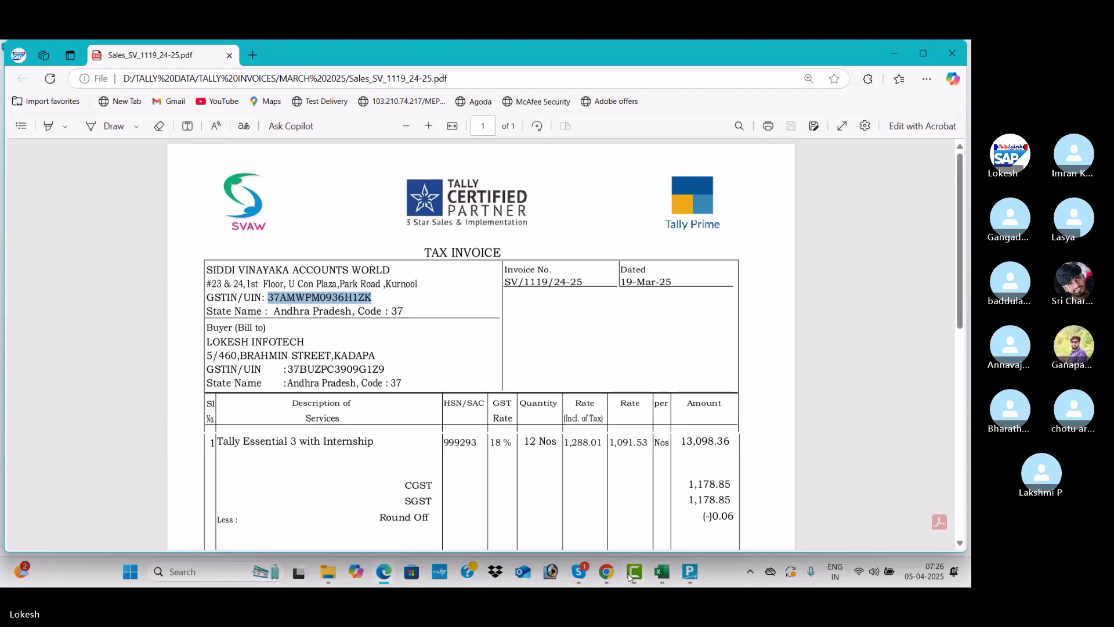
left_click(705, 514)
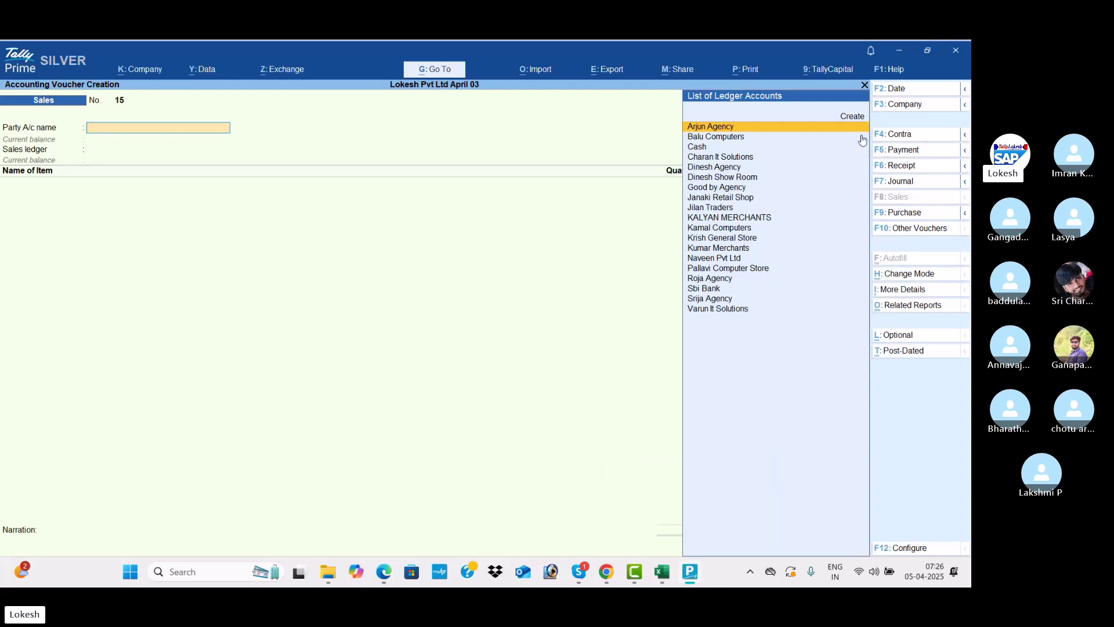
Switch the voucher to Purchase No. 8 and enter a first date of 19-3
left_click(909, 213)
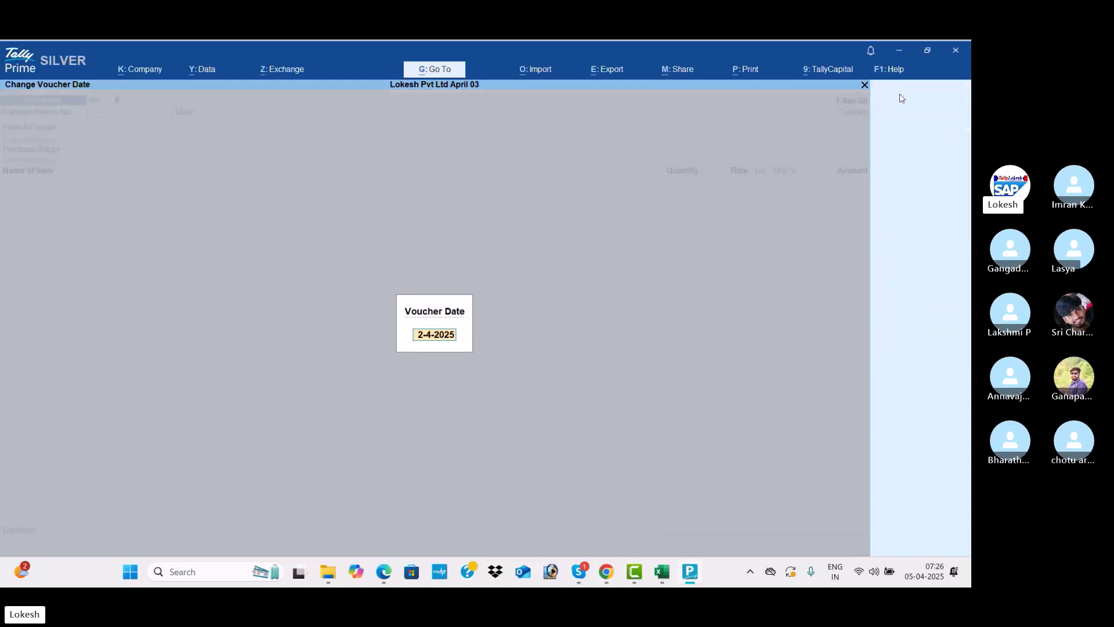
left_click(900, 91)
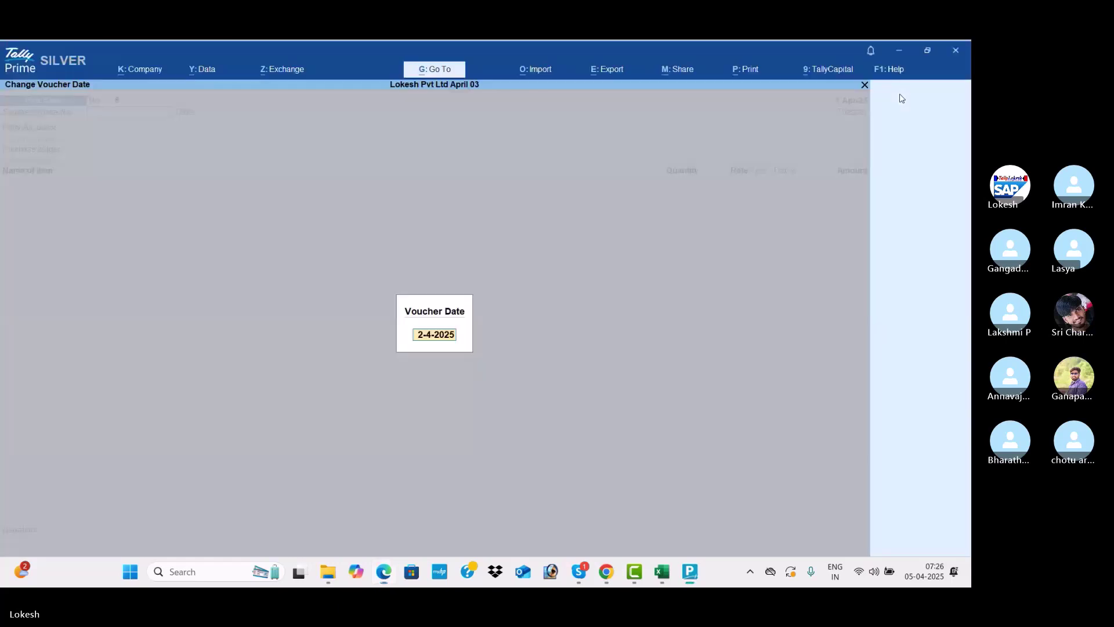
type("19-3")
key("Return")
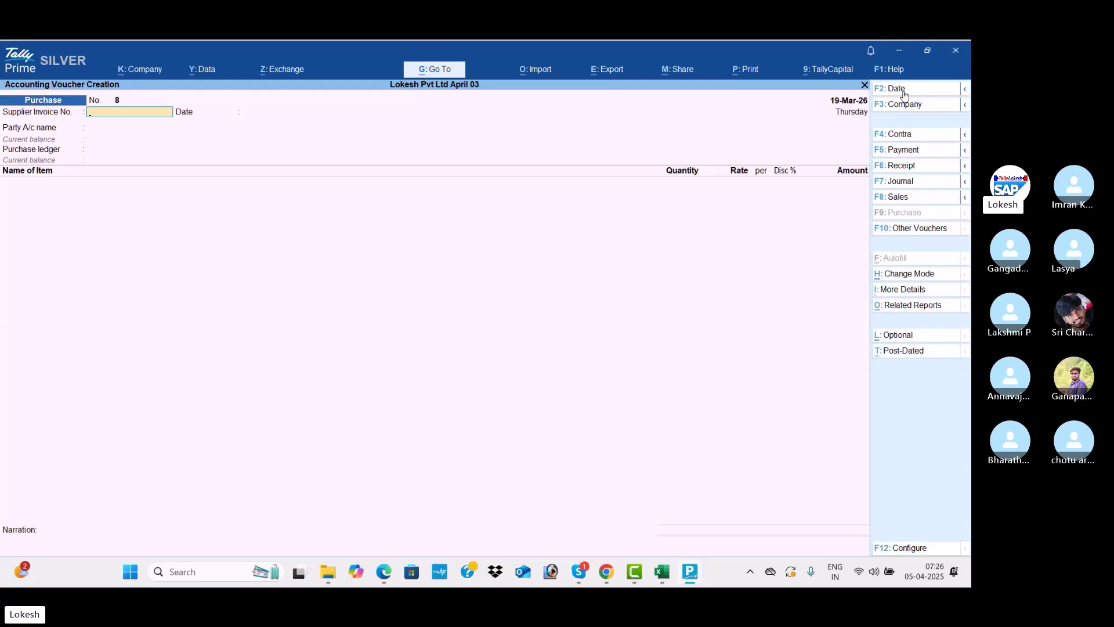
Correct the Purchase voucher date to 05-04-25 (5-Apr-25)
left_click(903, 95)
type("05-0")
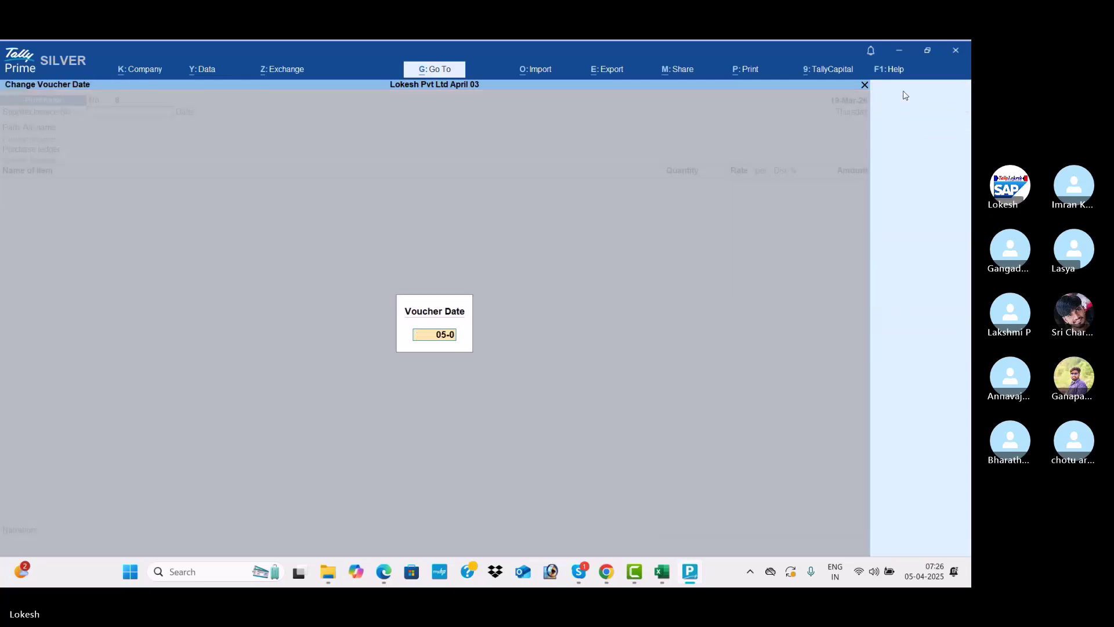
type("42")
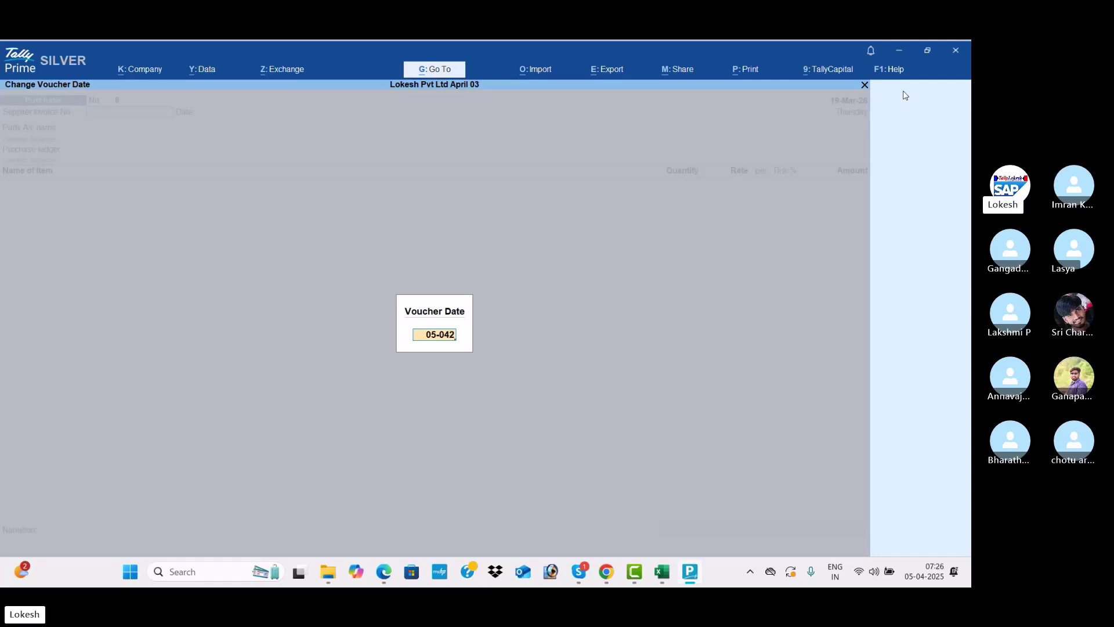
type("5")
key("Return")
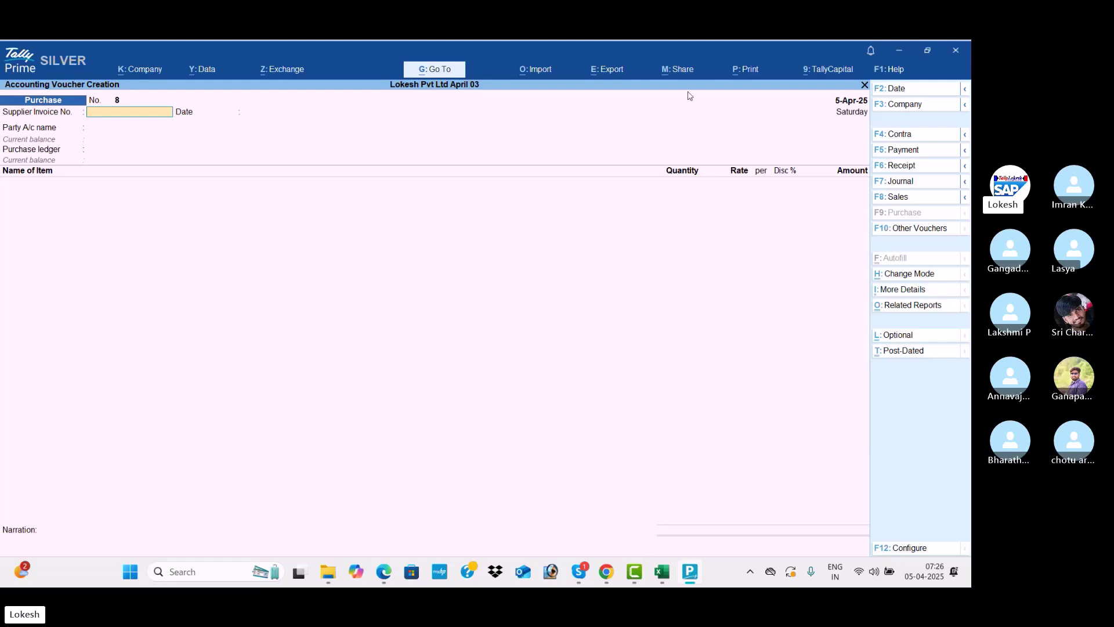
key("alt")
Copy the invoice number from the Sales_SV_1119 PDF into Supplier Invoice No. on Purchase voucher 8
key("alt+Tab")
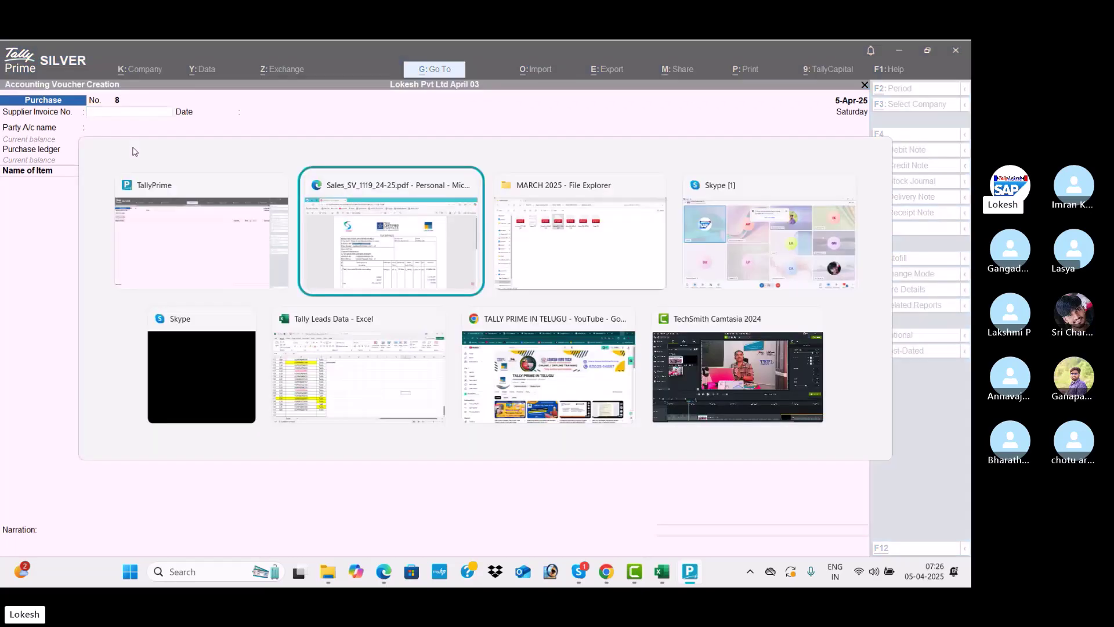
left_click_drag(583, 282, 506, 282)
key("ctrl+c")
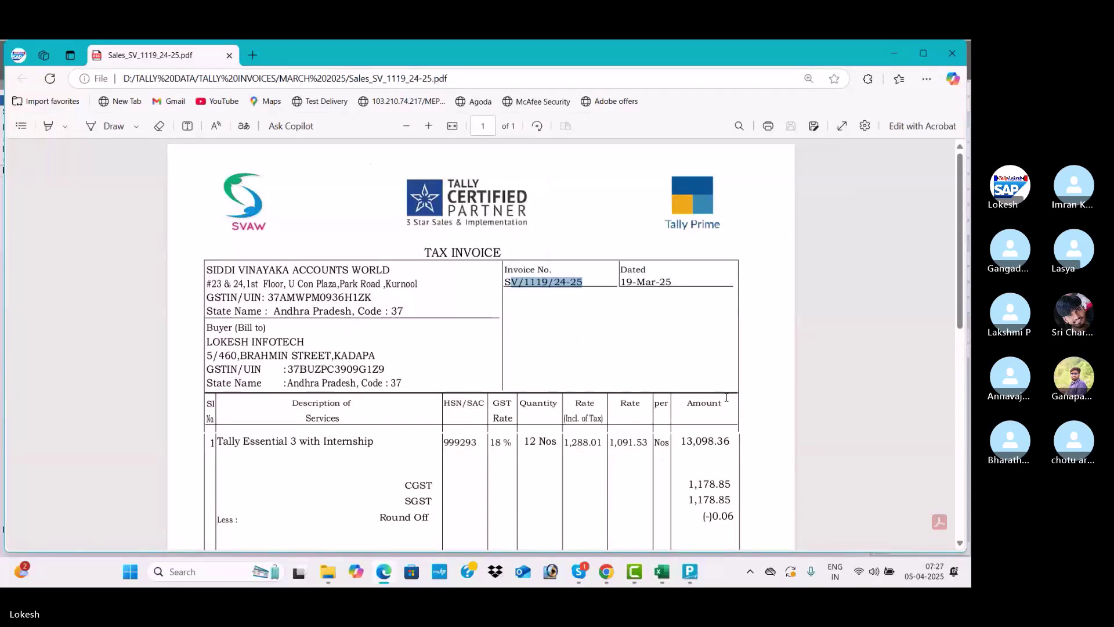
left_click_drag(590, 282, 502, 281)
key("alt+Tab")
key("ctrl+v")
Accept the supplier invoice number and date, and start a new party ledger with Alt+C
key("Return")
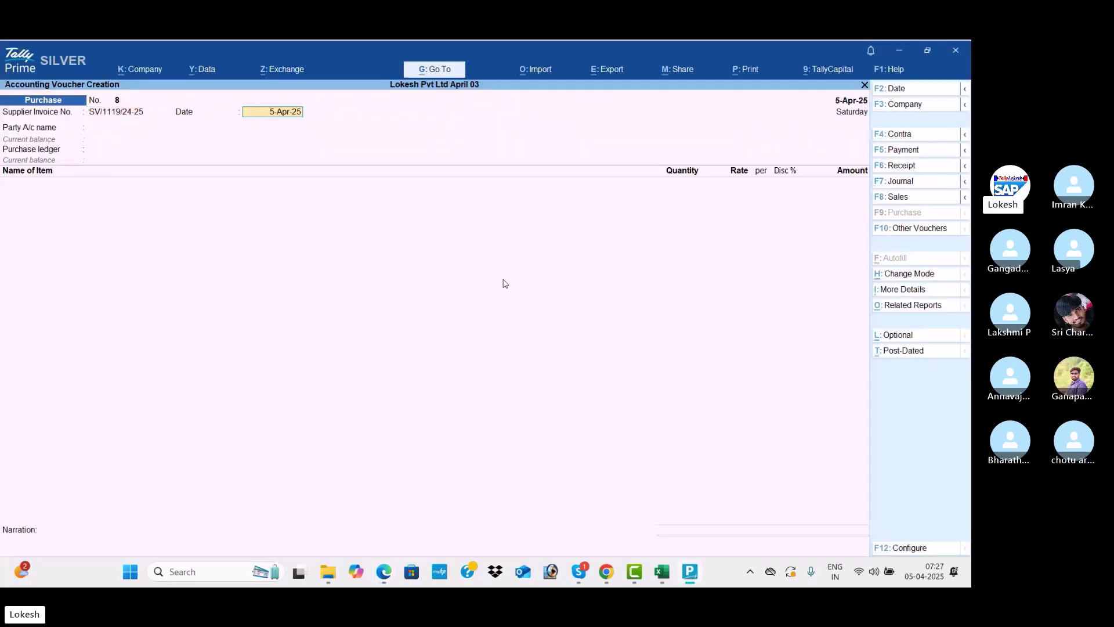
key("Return")
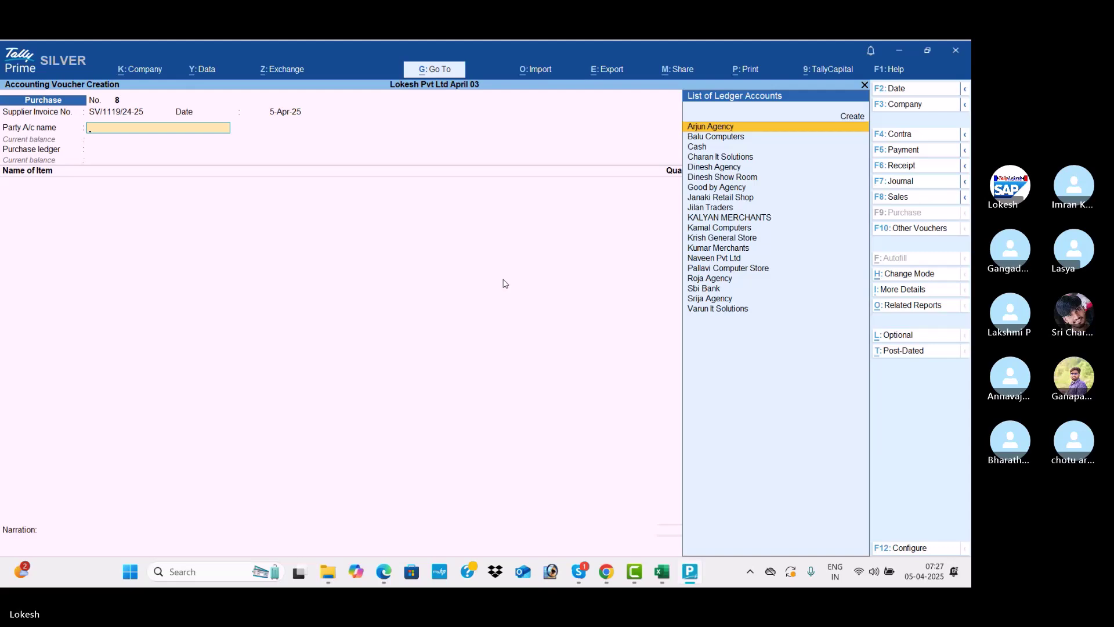
key("alt+c")
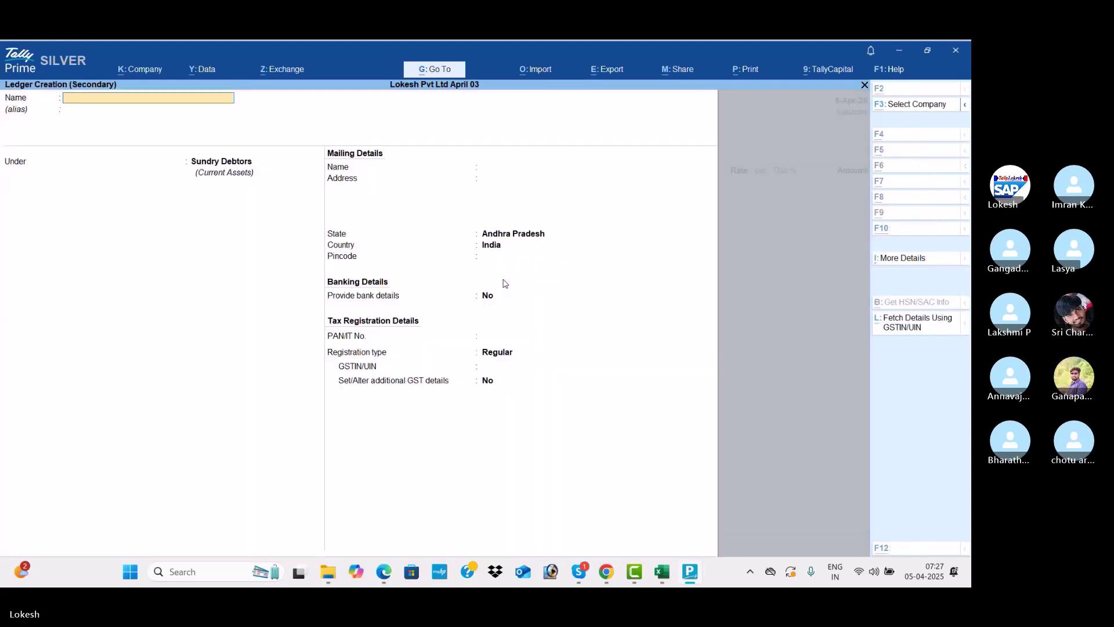
Copy the supplier's GSTIN from the invoice PDF and return to the Ledger Creation form
key("alt+Tab")
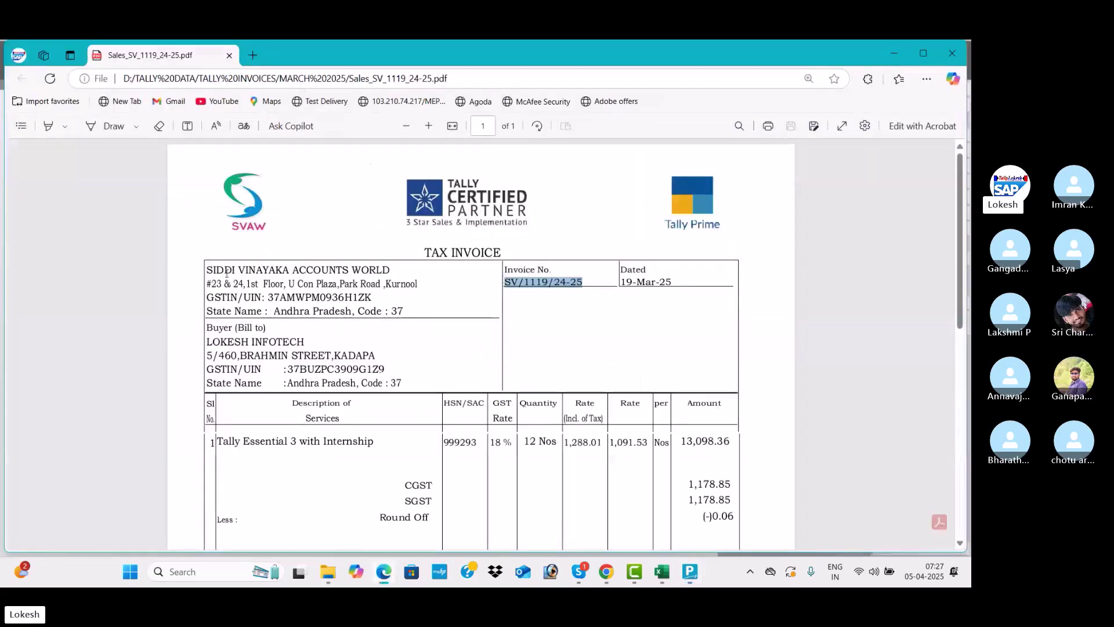
left_click_drag(374, 294, 268, 295)
key("ctrl+c")
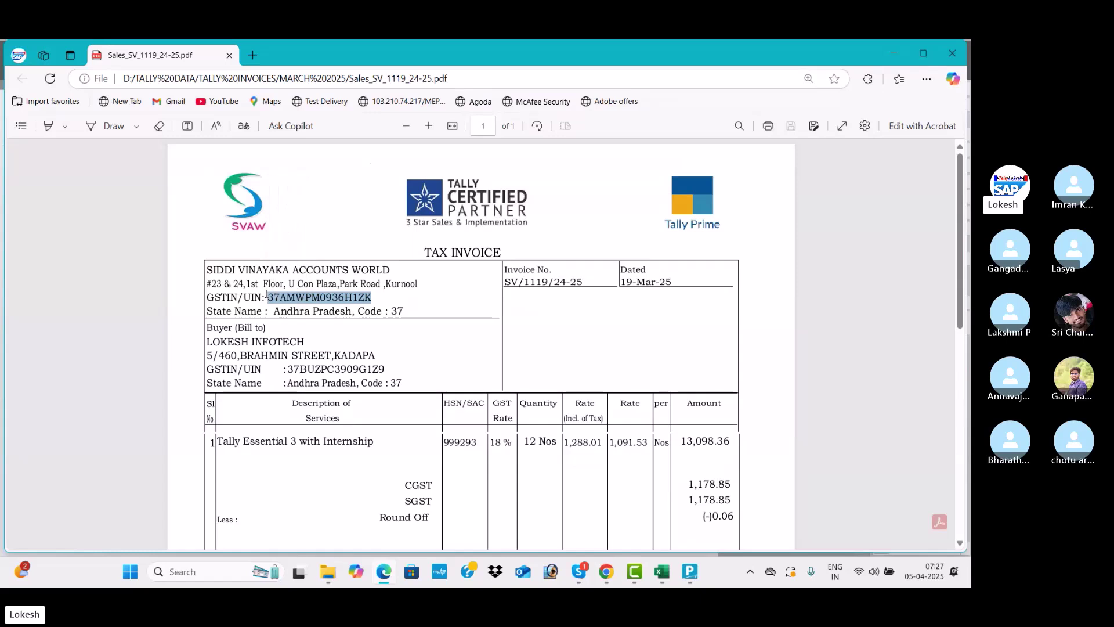
key("alt+Tab")
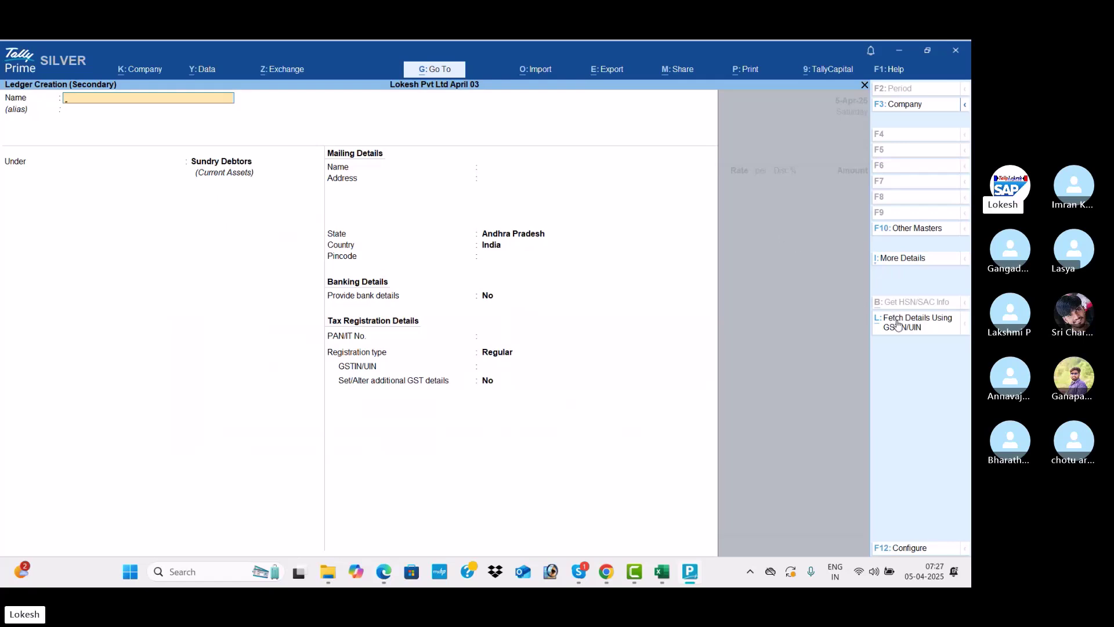
Paste the copied GSTIN into Fetch Details Using GSTIN/UIN and retrieve the supplier's portal details
left_click(915, 328)
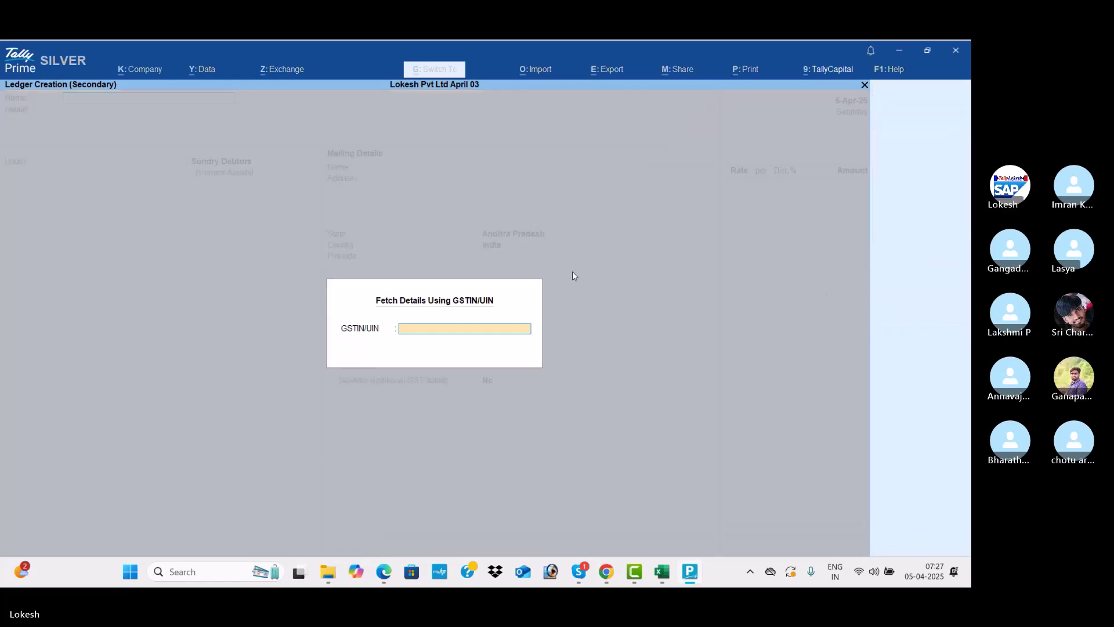
key("ctrl+alt+v")
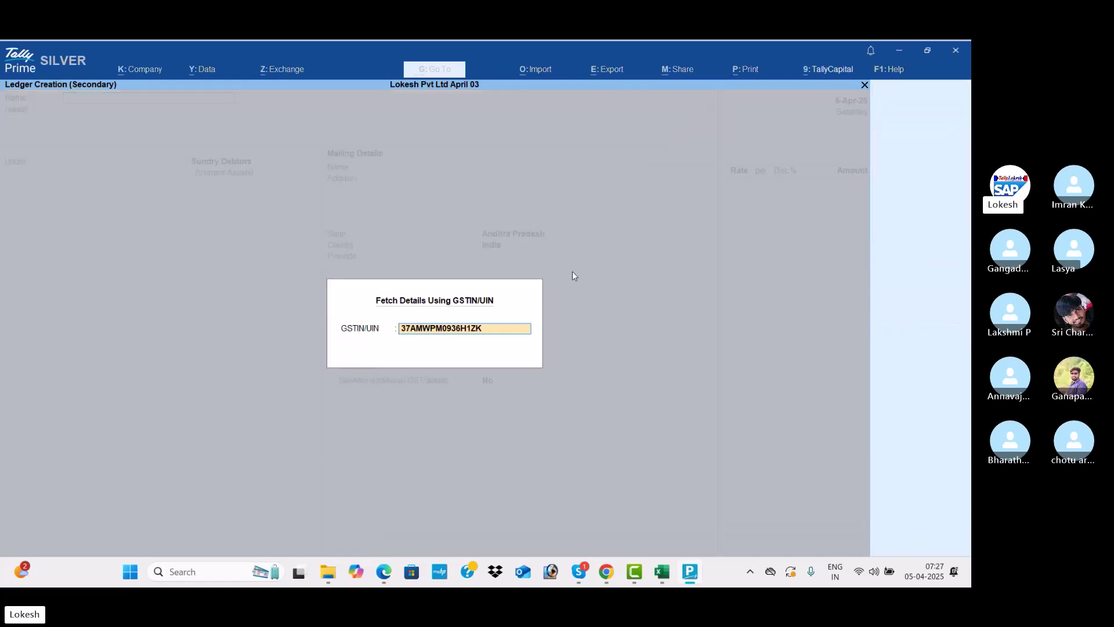
key("Return")
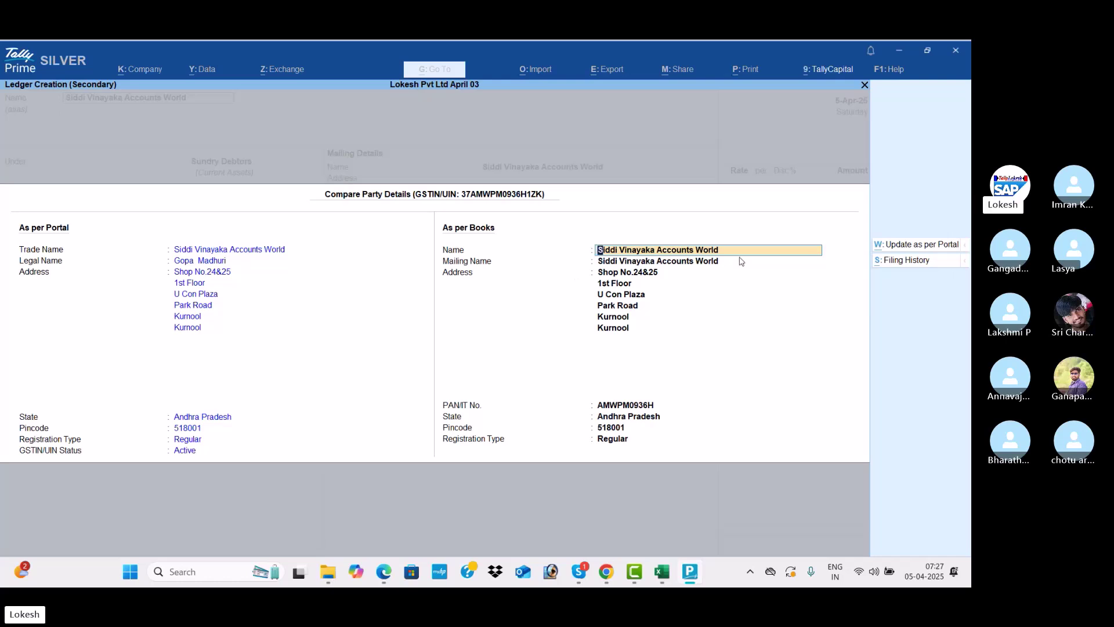
Review the supplier's GST filing history, then go back to Compare Party Details
left_click(905, 262)
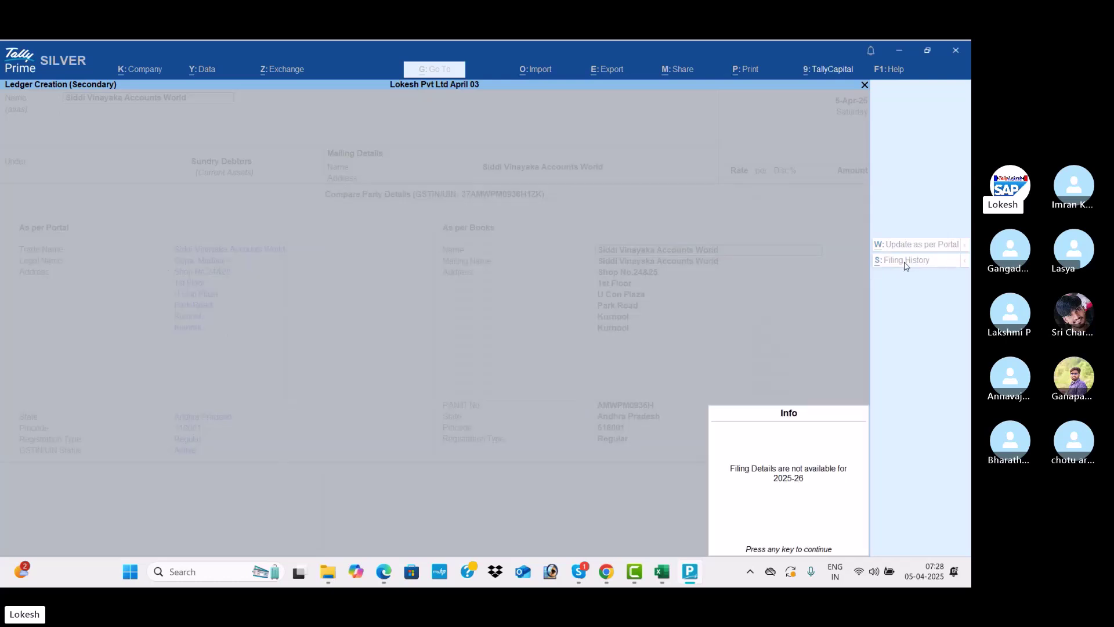
key("Return")
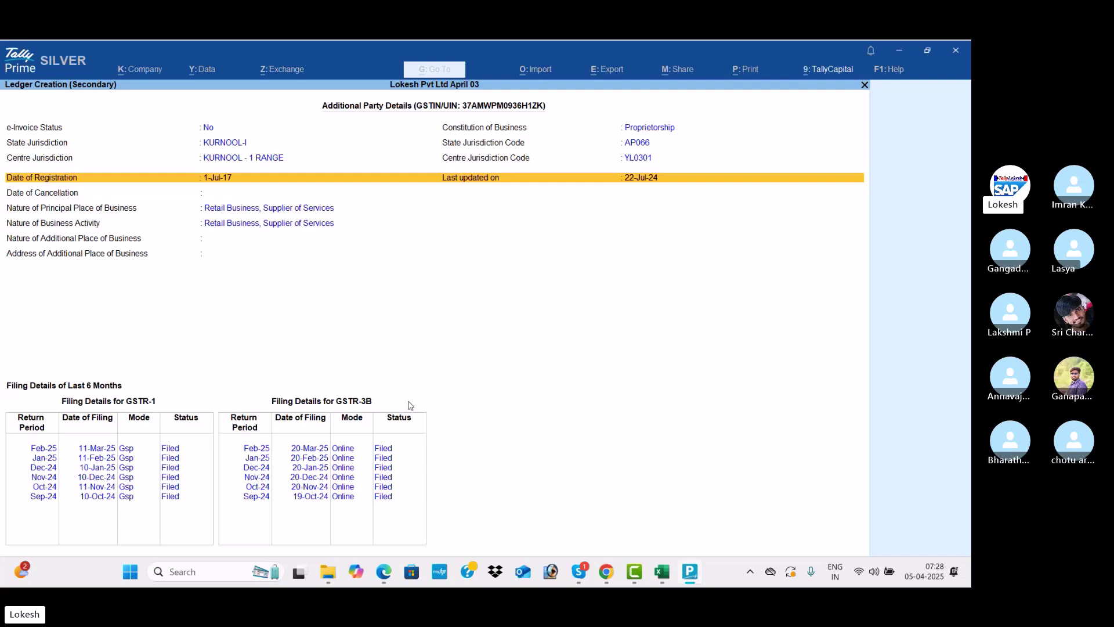
key("Escape")
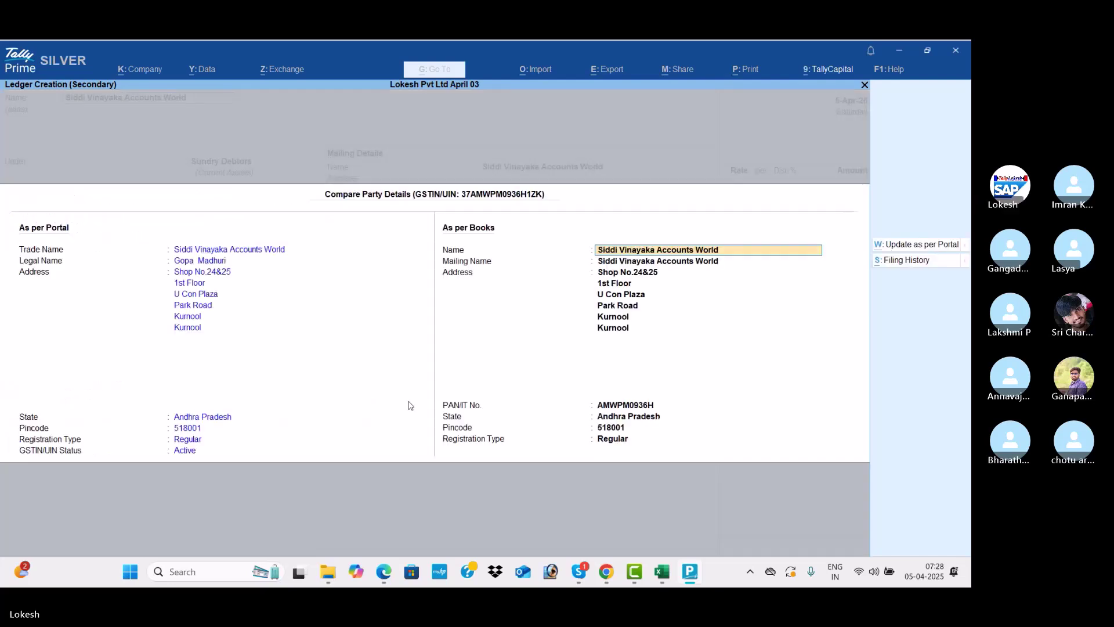
Accept the portal name, address, PAN and GSTIN with Regular registration into the ledger
key("Down")
key("Down")
key("Down")
key("Down")
key("Down")
key("Down")
key("Down")
key("Down")
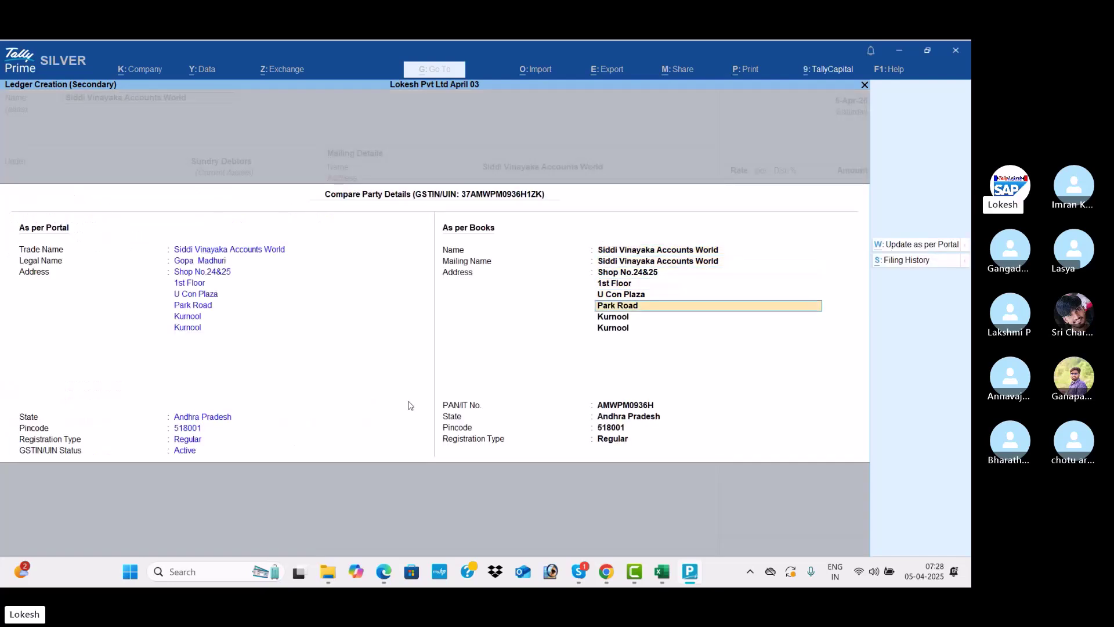
key("Down")
key("Down")
key("Down")
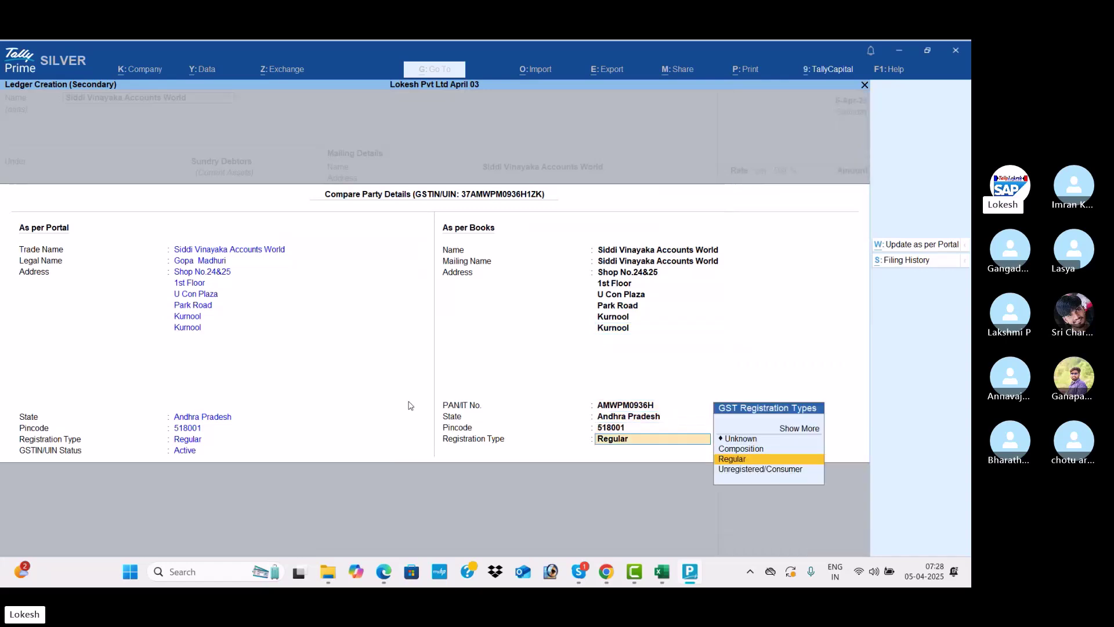
key("Return")
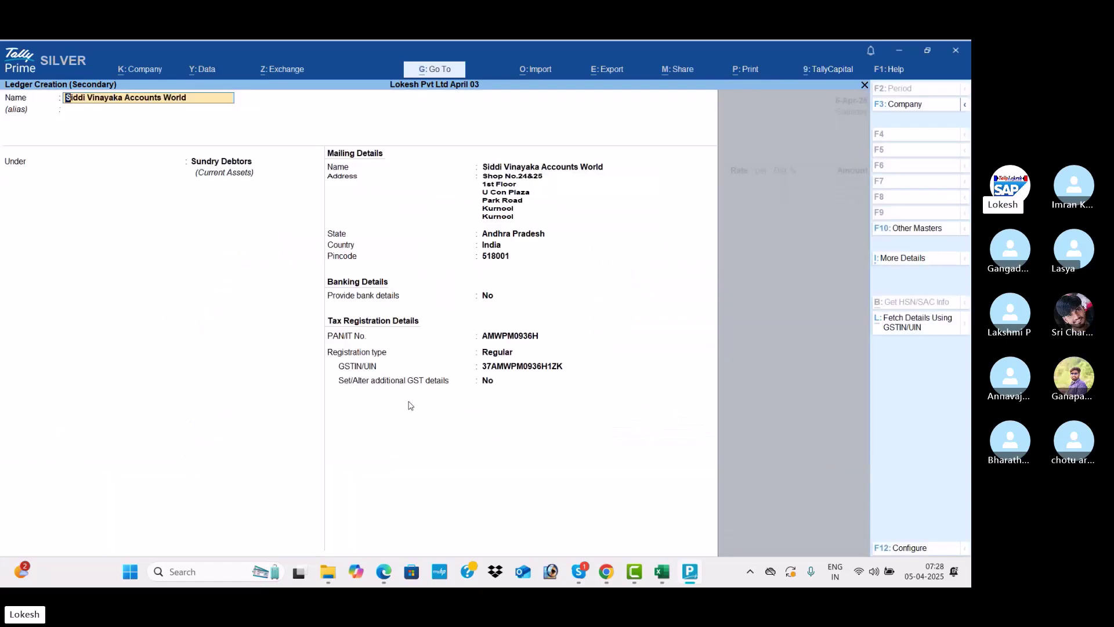
Move the Siddi Vinayaka Accounts World ledger from Sundry Debtors to Sundry Creditors, then continue into the address
key("Return")
key("Return")
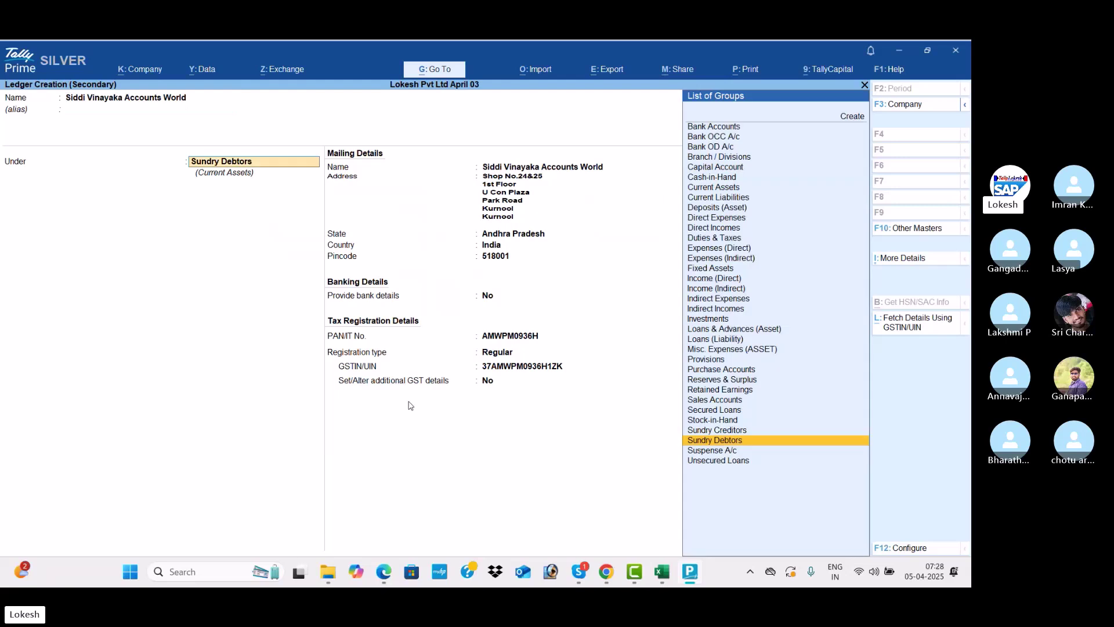
key("Up")
key("Return")
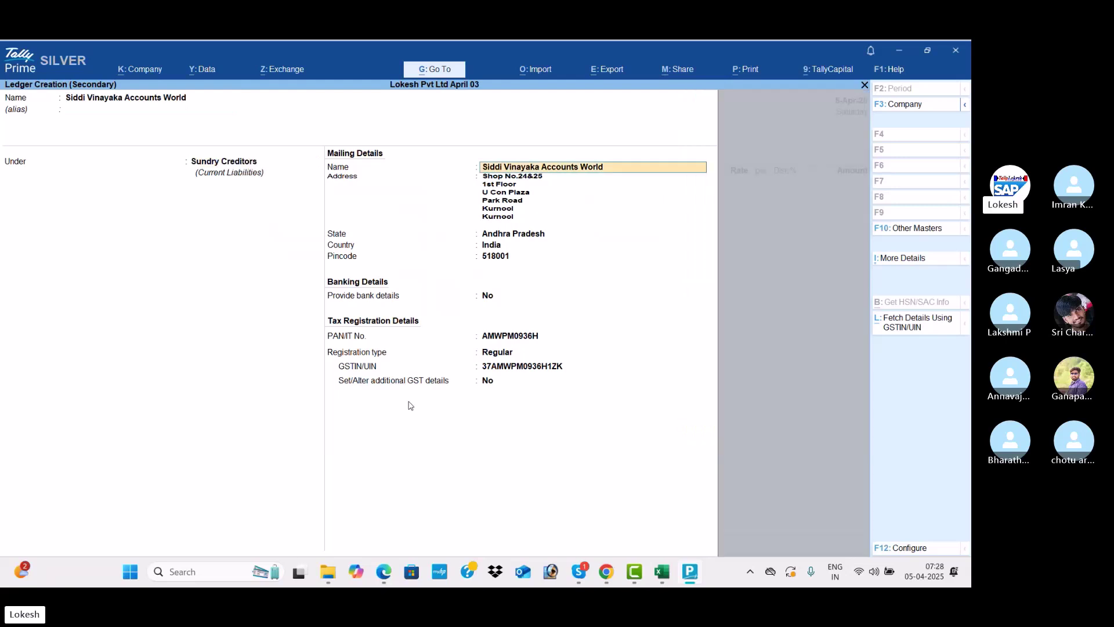
key("Return")
key("Return")
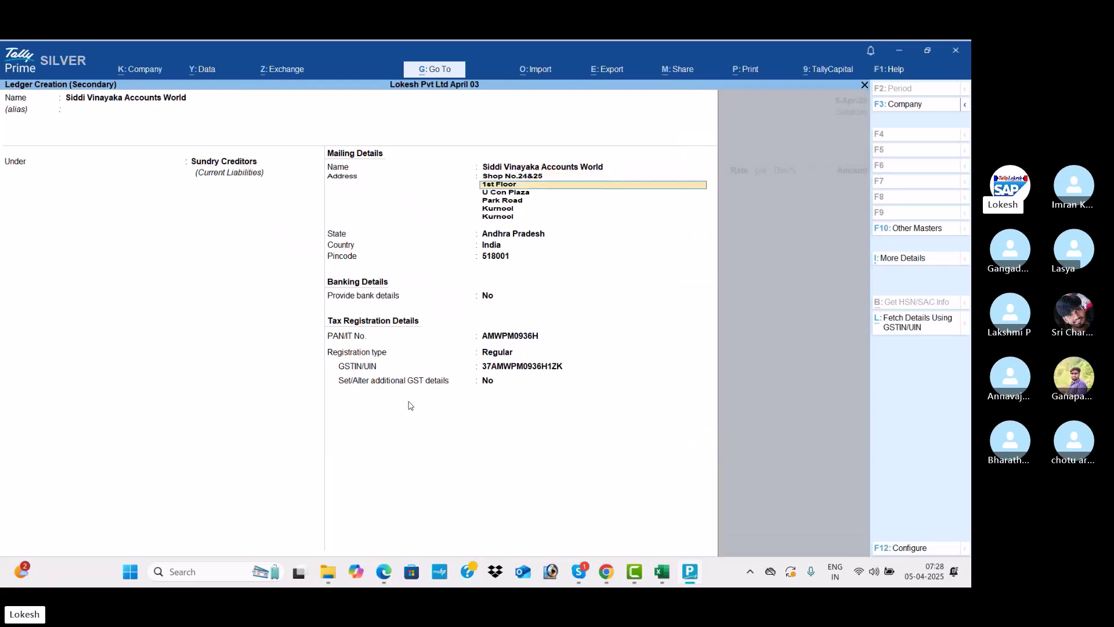
key("Return")
key("Return")
key("Return")
key("Return")
key("Return")
key("Return")
key("Return")
key("Return")
key("Return")
key("Return")
key("Return")
key("Return")
key("Return")
key("Return")
key("Return")
key("Return")
key("Return")
key("Return")
key("Return")
key("Return")
key("Return")
key("Return")
key("Return")
key("Return")
key("Return")
key("Return")
key("Return")
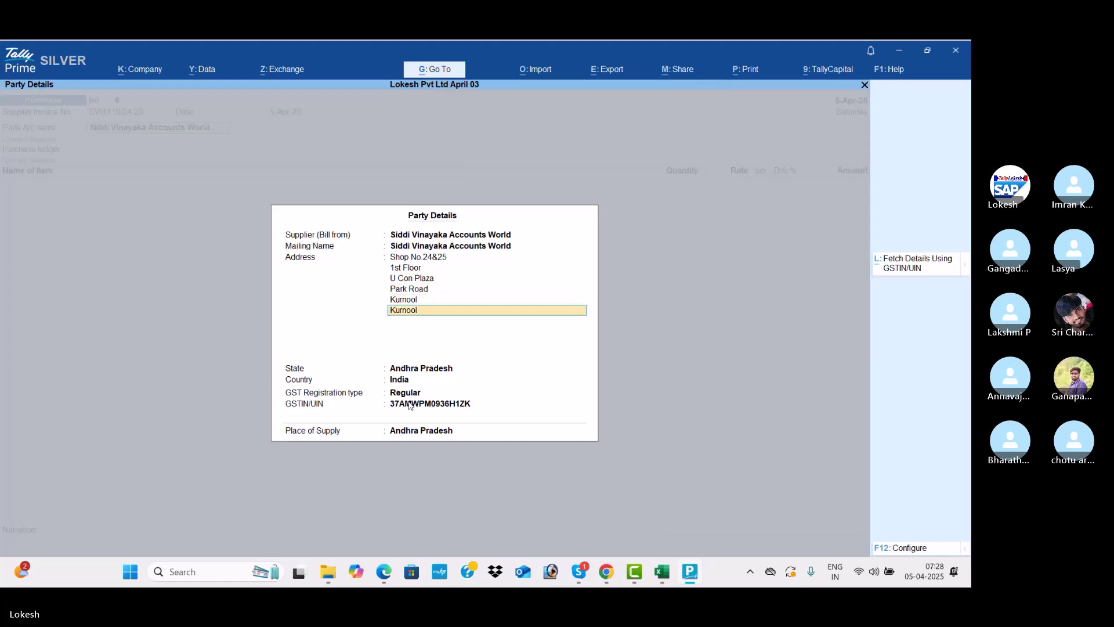
Accept the party details, choose Purchase as the purchase ledger, and start a new stock item
key("Return")
key("Return")
key("Return")
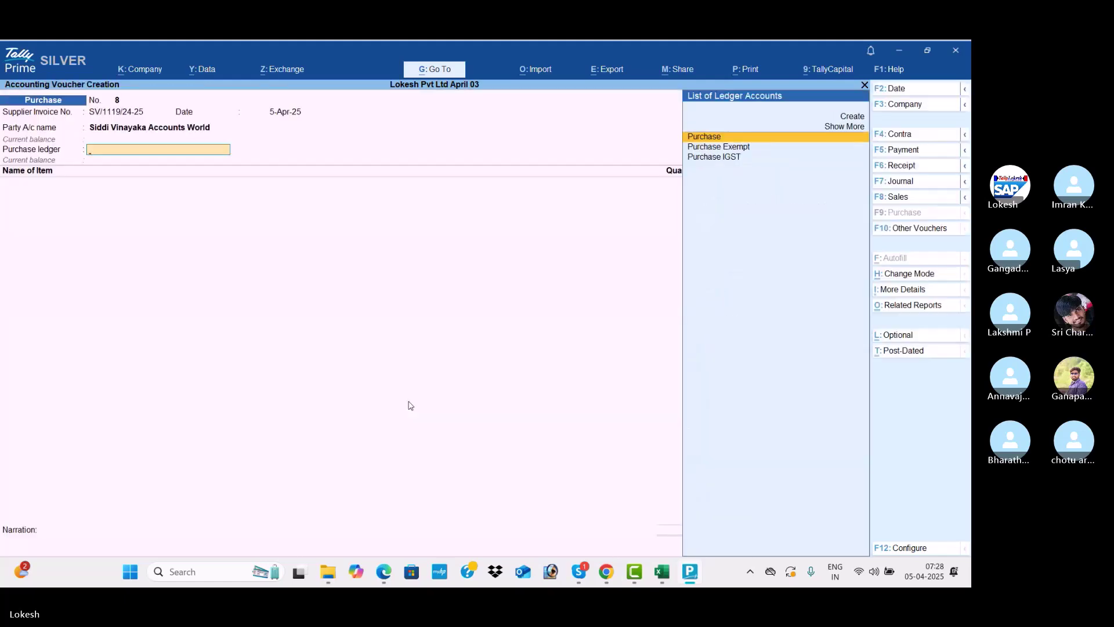
key("Return")
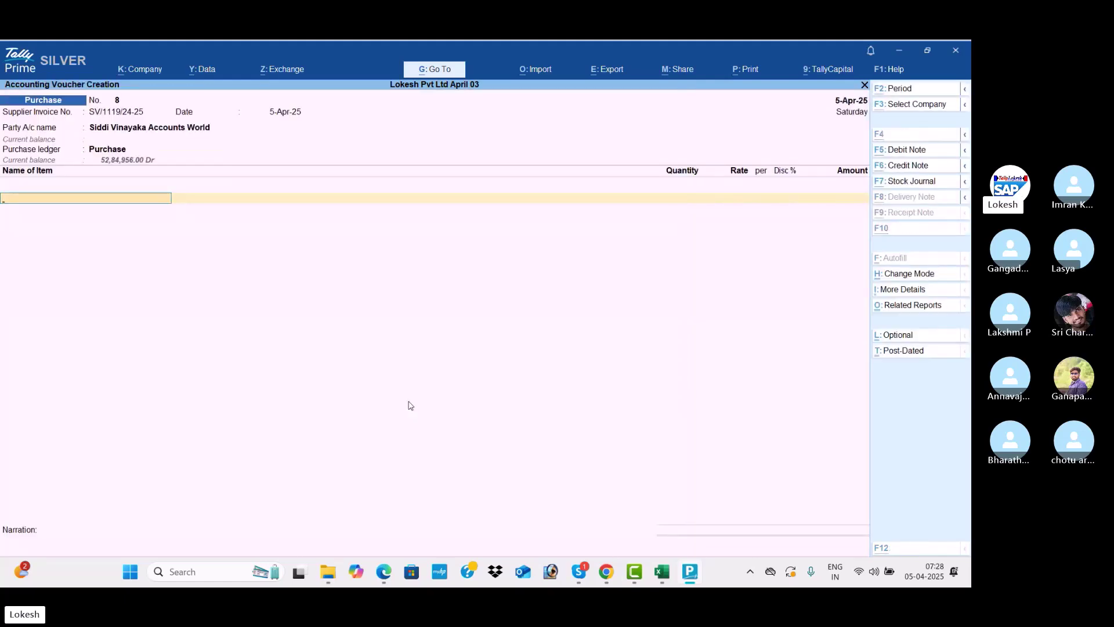
key("alt+c")
key("alt+Tab")
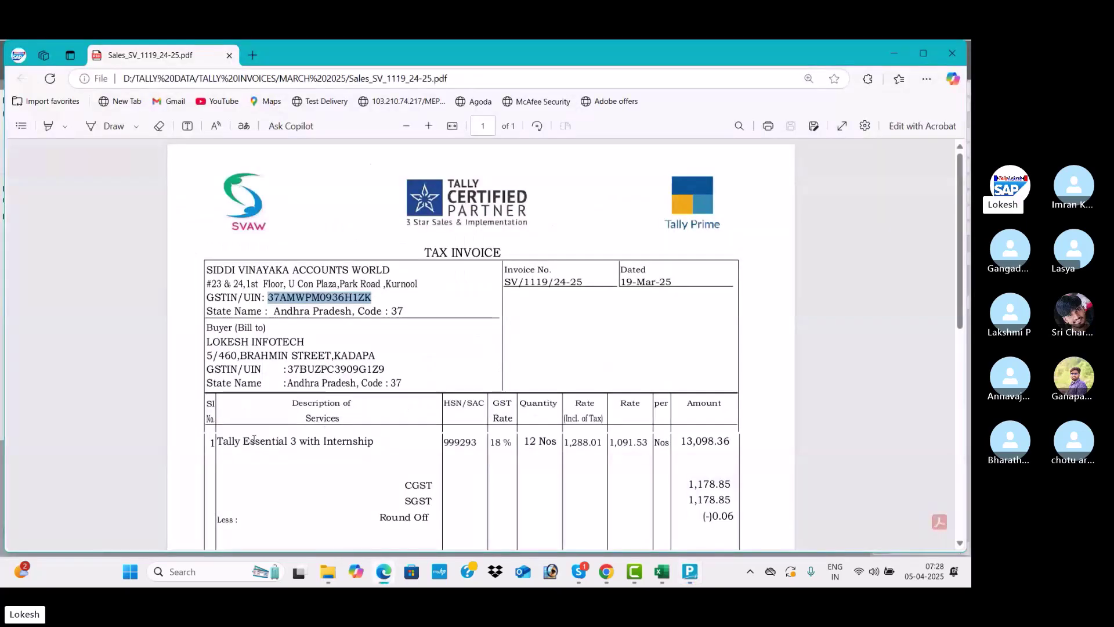
Name the new stock item 'Tally Essential 3 with Internship', copied from the invoice, with units nos
left_click_drag(374, 441, 217, 442)
key("ctrl+c")
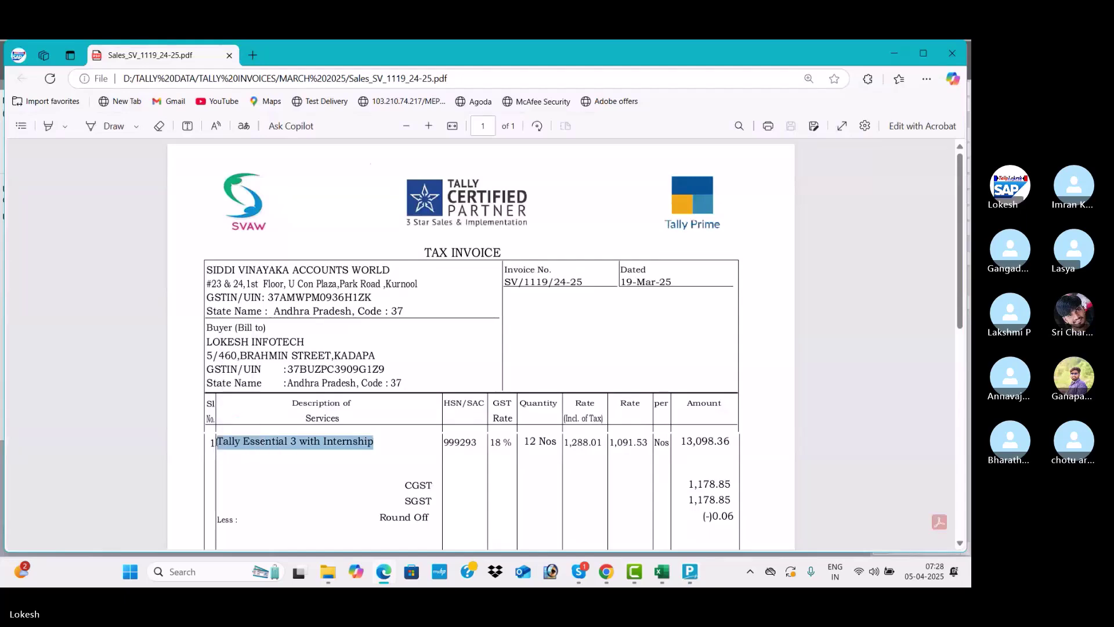
key("alt+Tab")
key("ctrl+v")
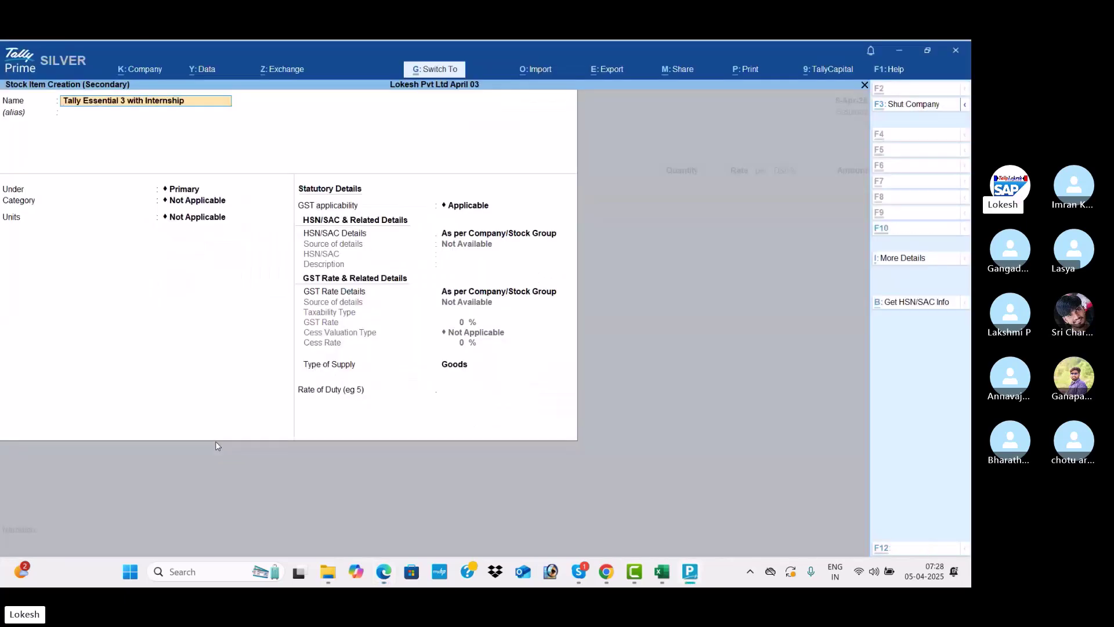
key("Return")
key("Return")
key("Return")
key("Return")
key("Down")
key("Down")
key("Down")
key("Down")
key("Down")
key("Return")
key("Return")
Set the item's HSN/SAC code to 999293, copied from the invoice
key("Down")
key("Return")
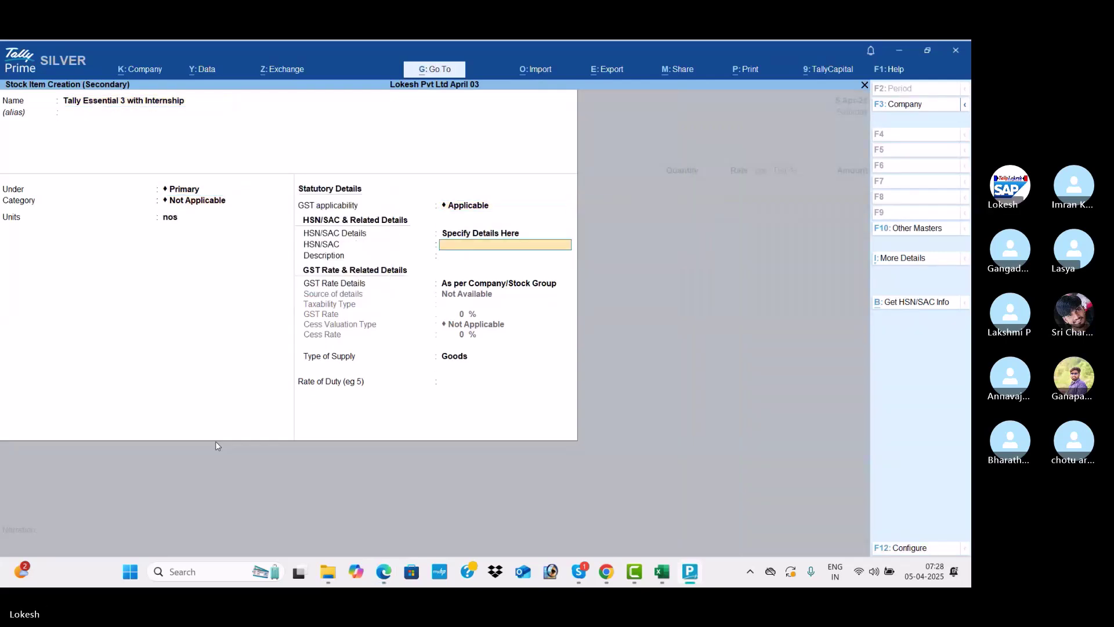
key("alt+Tab")
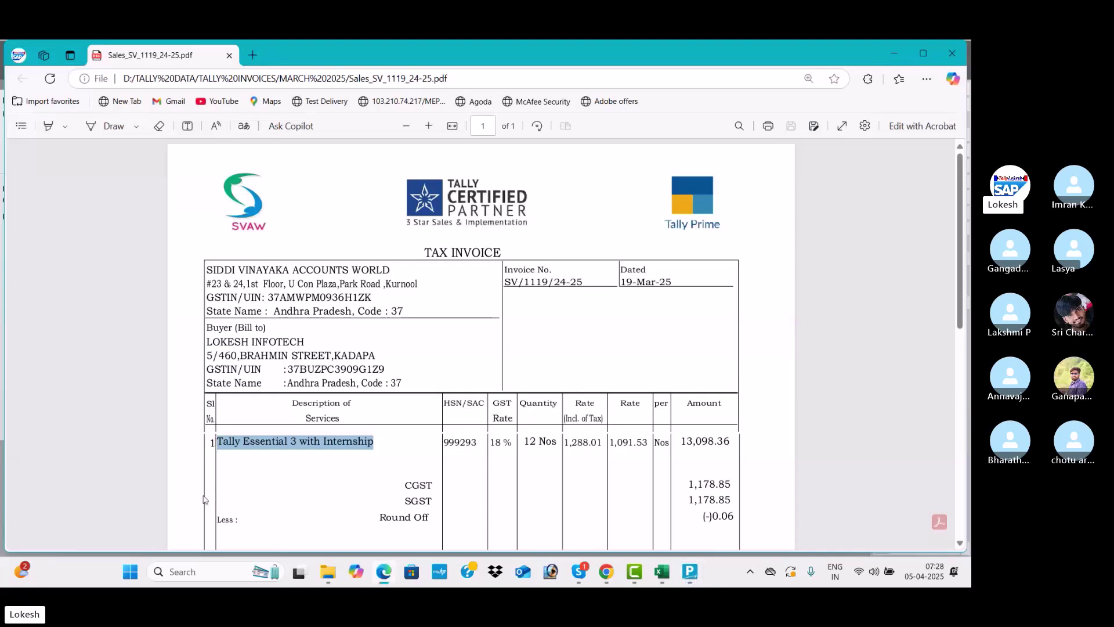
left_click_drag(479, 446, 443, 442)
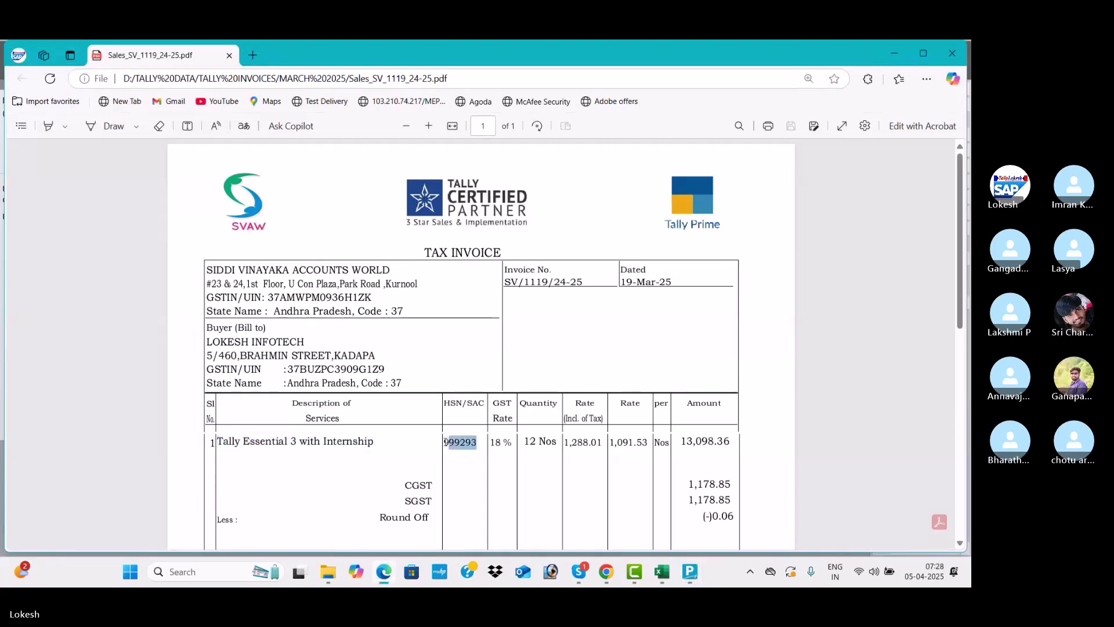
key("ctrl+c")
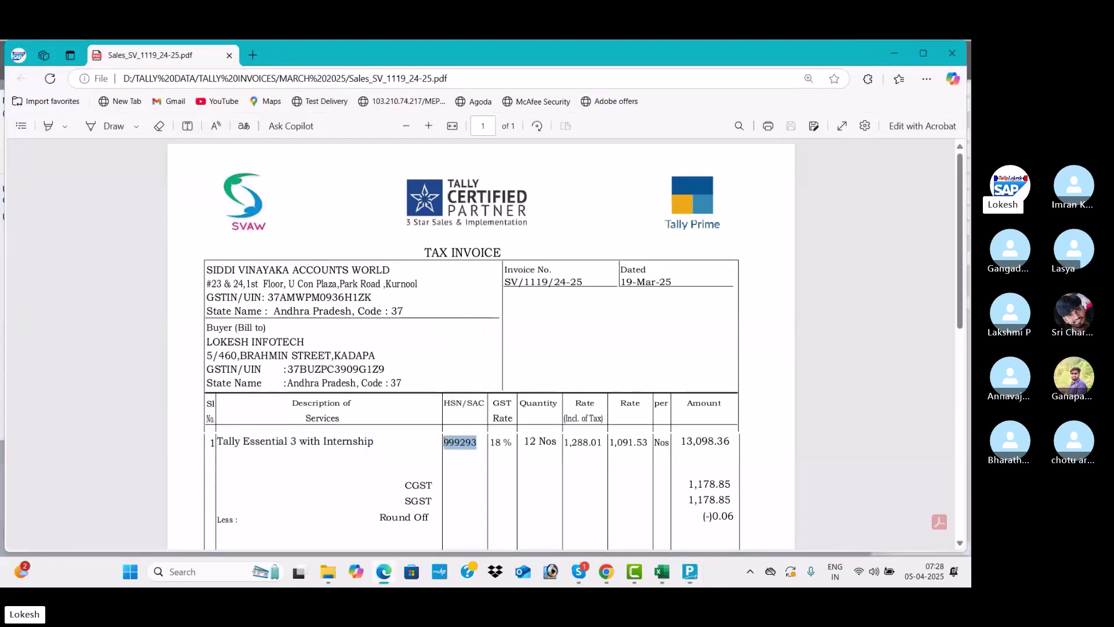
key("alt+Tab")
key("ctrl+v")
key("Return")
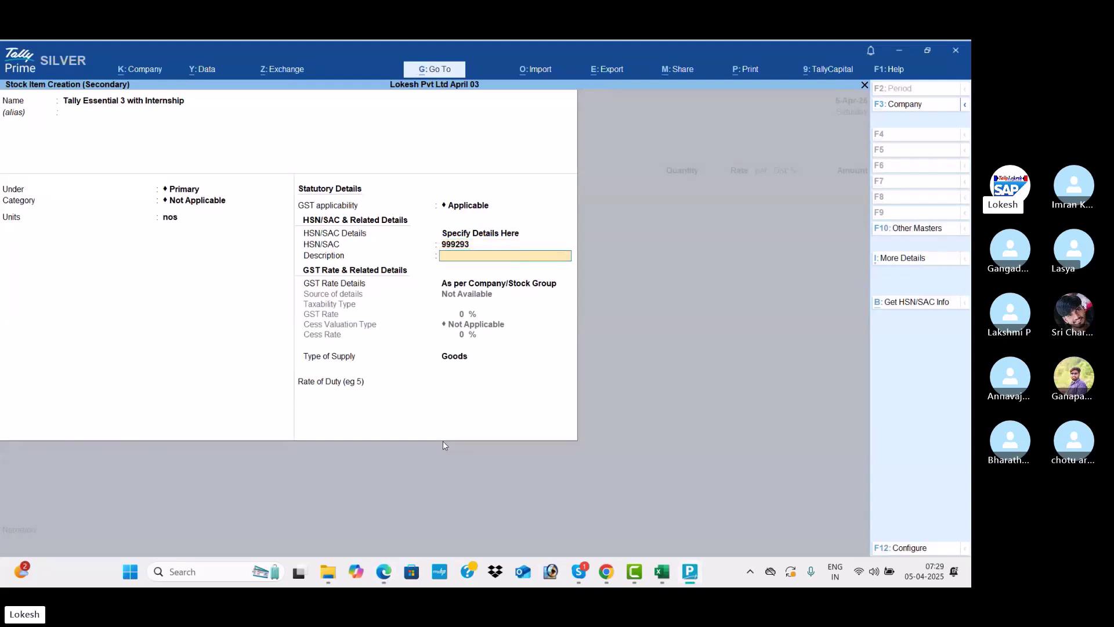
Specify the item's GST rate details as taxable at 18%
key("Return")
key("Down")
key("Return")
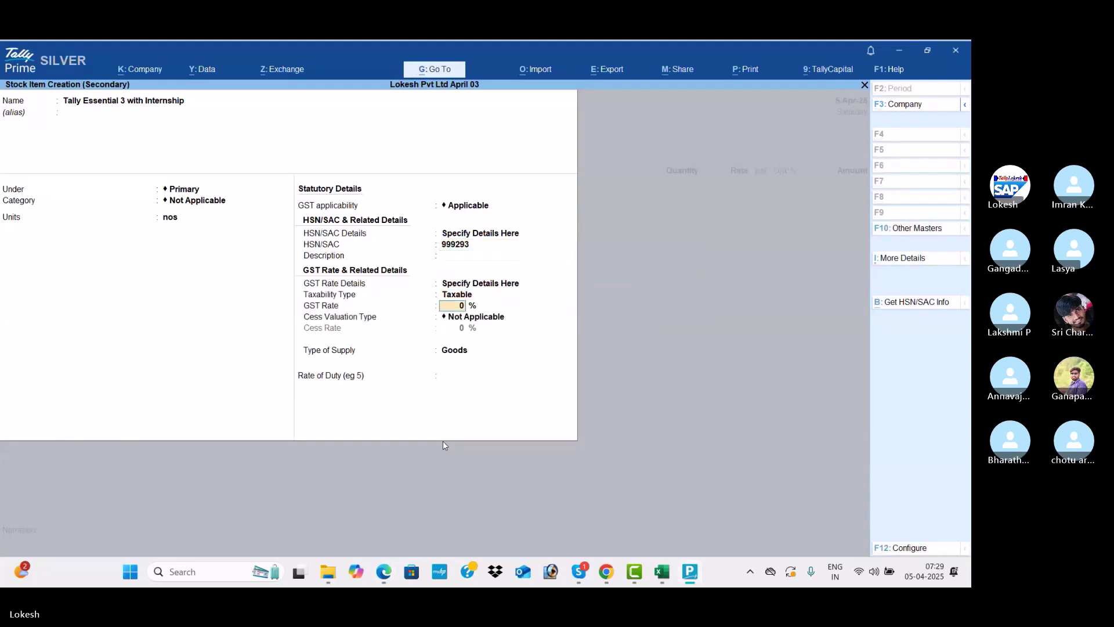
key("alt+Tab")
key("alt+Tab")
type("18")
key("Return")
key("Return")
key("Return")
key("Return")
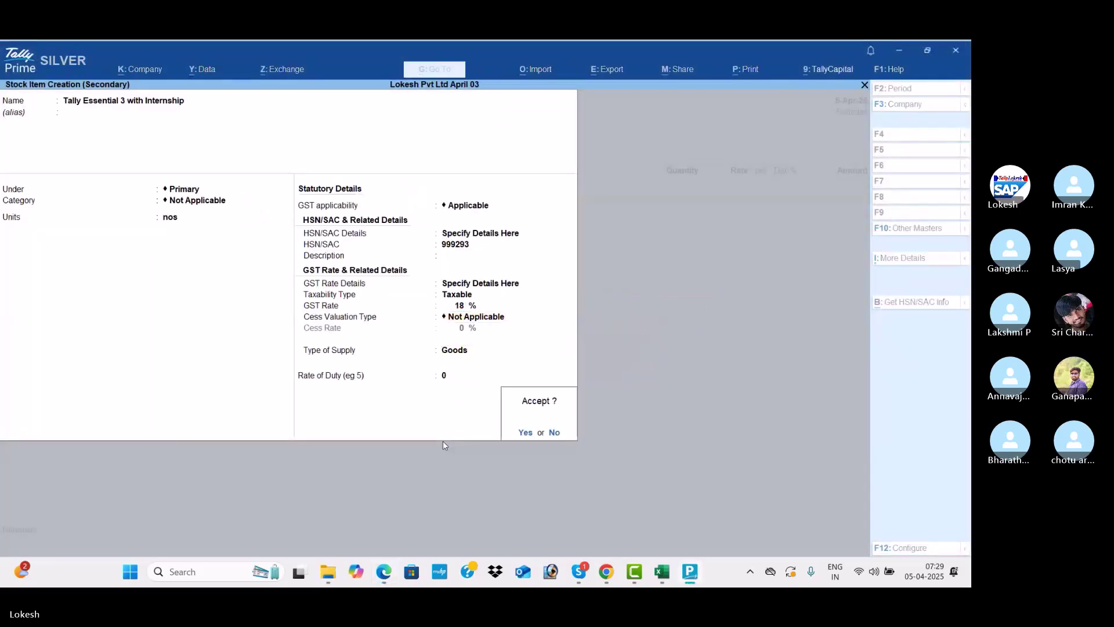
key("Return")
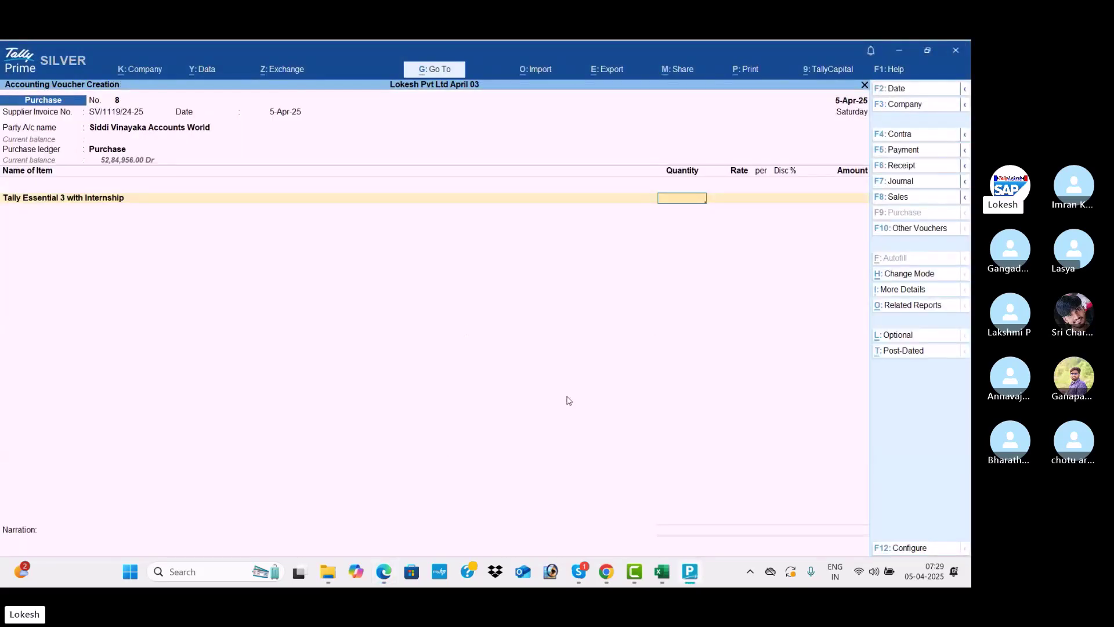
Correct the item line's quantity to 12 nos
type("1")
key("Return")
key("alt+Tab")
key("alt+Tab")
key("BackSpace")
key("Return")
type("12")
key("Return")
key("alt+Tab")
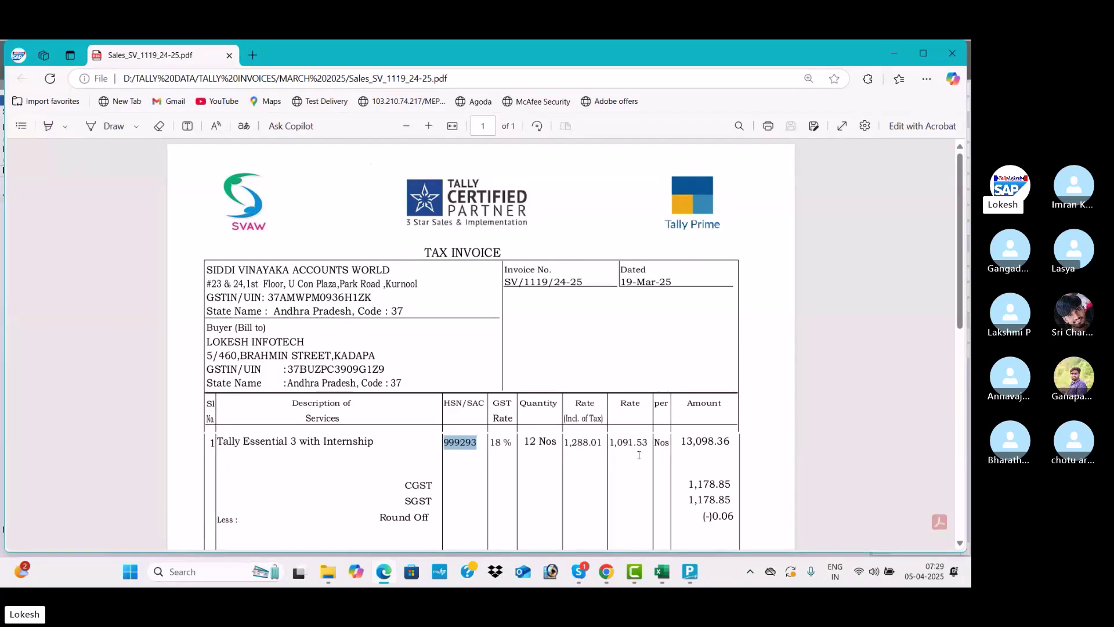
key("alt+Tab")
Enter the item rate 1,091.53, giving an amount of 13,098.36
type("1091.")
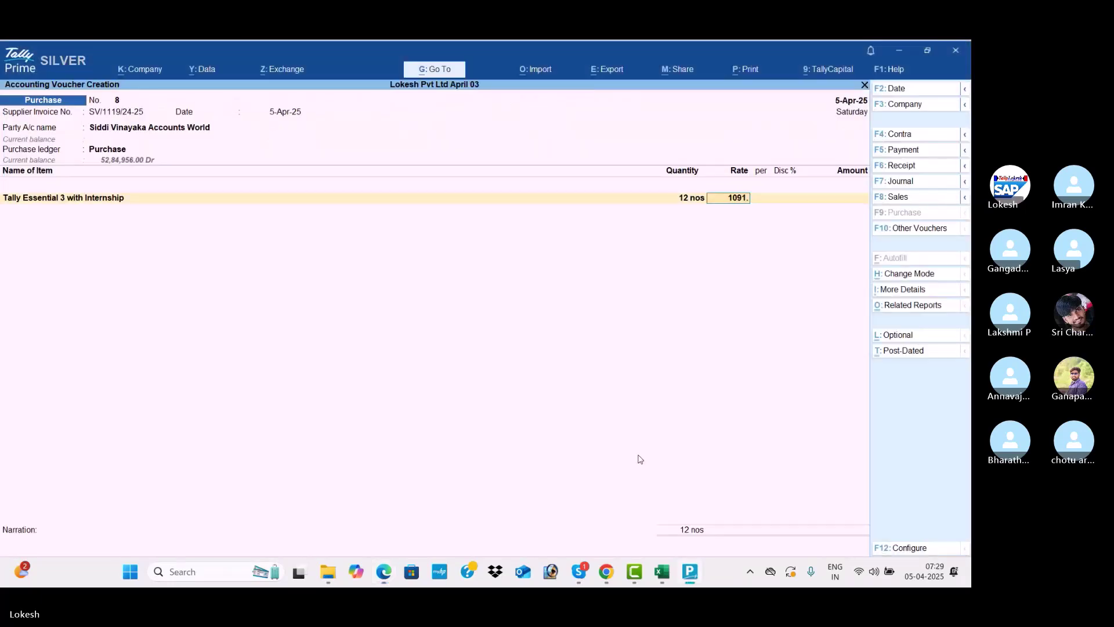
key("alt+Tab")
key("alt+Tab")
type("53")
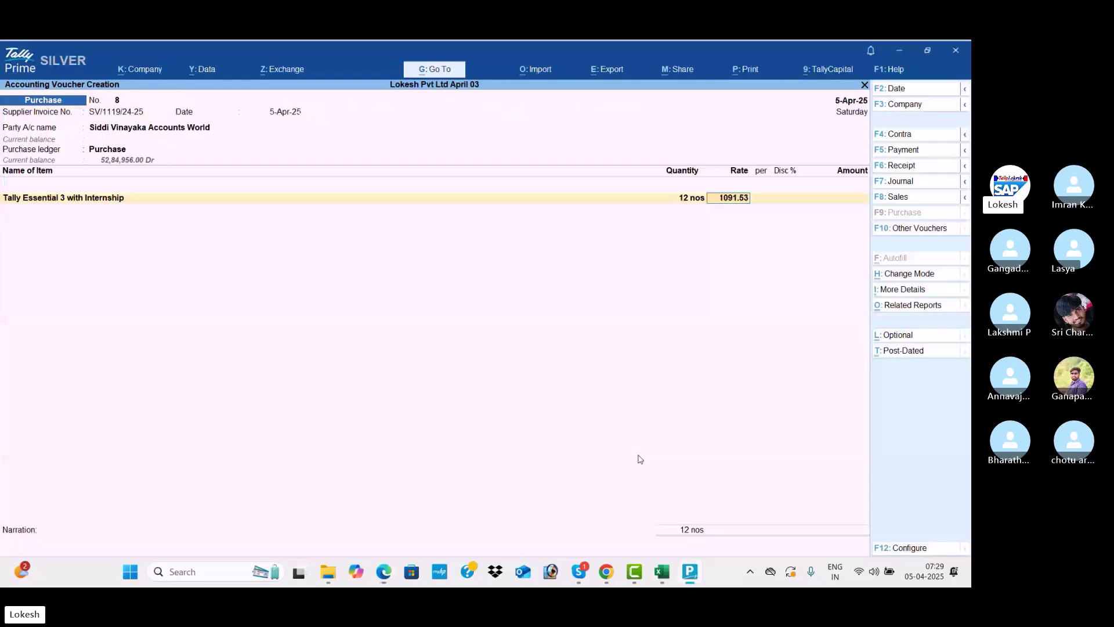
key("Return")
Add CGST and SGST tax lines of 1,178.85 each
key("Return")
key("Return")
key("Return")
key("Return")
type("cg")
key("Return")
type("S")
key("Return")
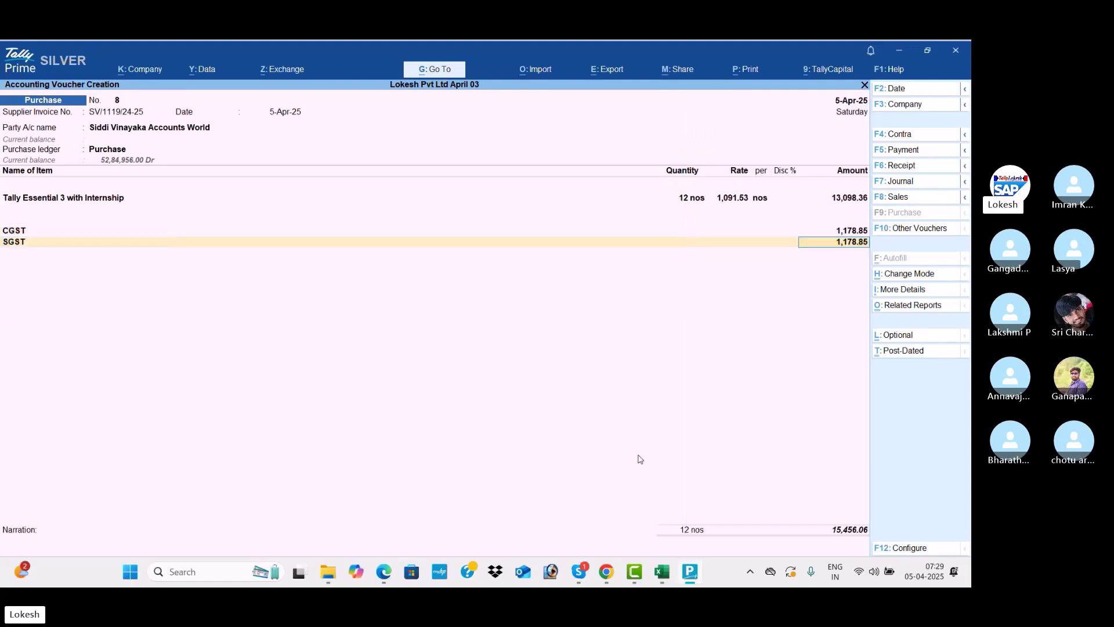
key("alt+Tab")
scroll(639, 455, "down", 5)
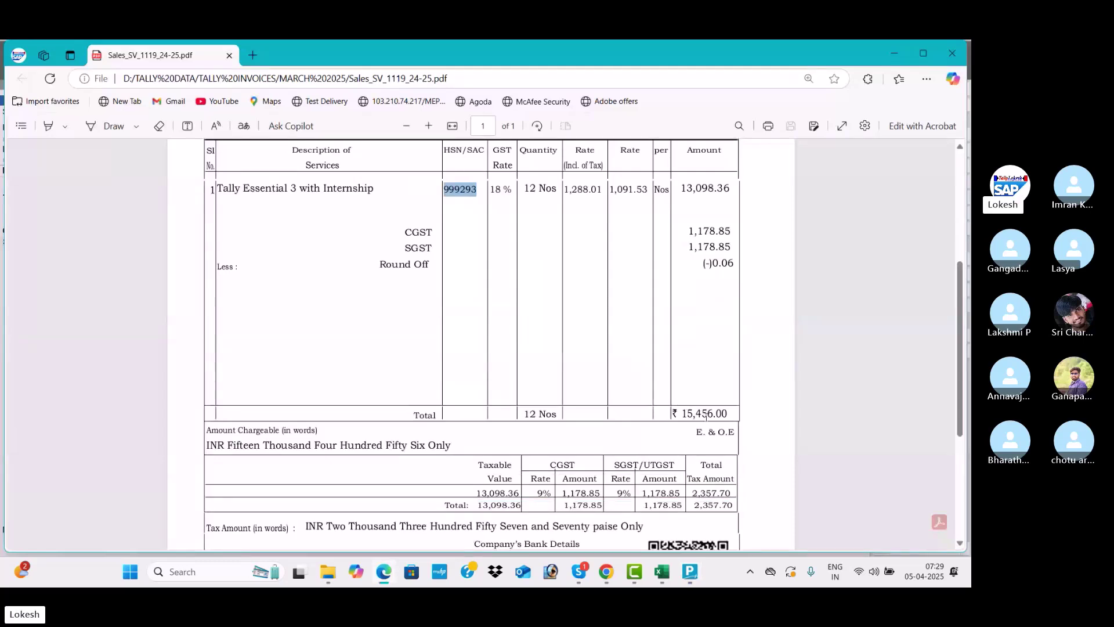
key("alt+Tab")
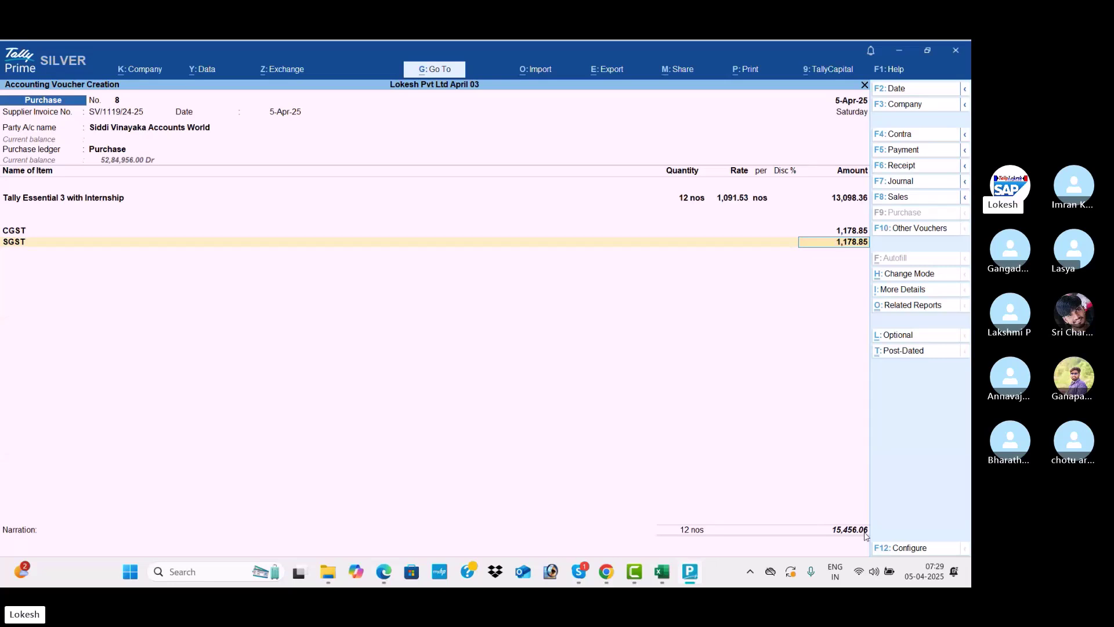
Add a Round Off ledger line of (-)0.06 after the SGST amount
key("Return")
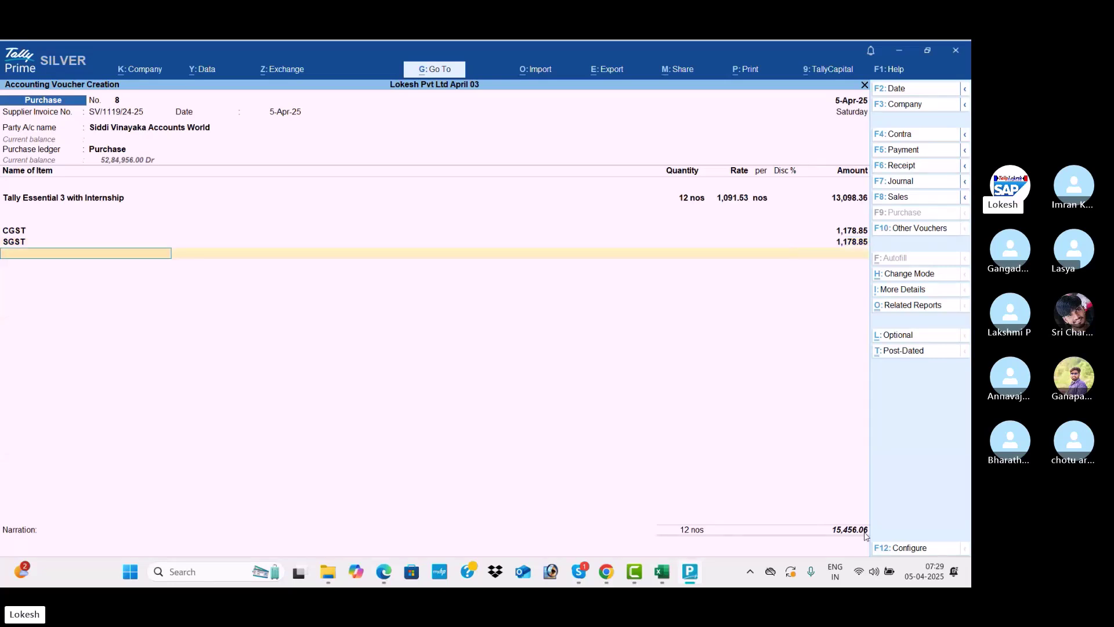
type("r")
key("Return")
key("Return")
type("-)0.06")
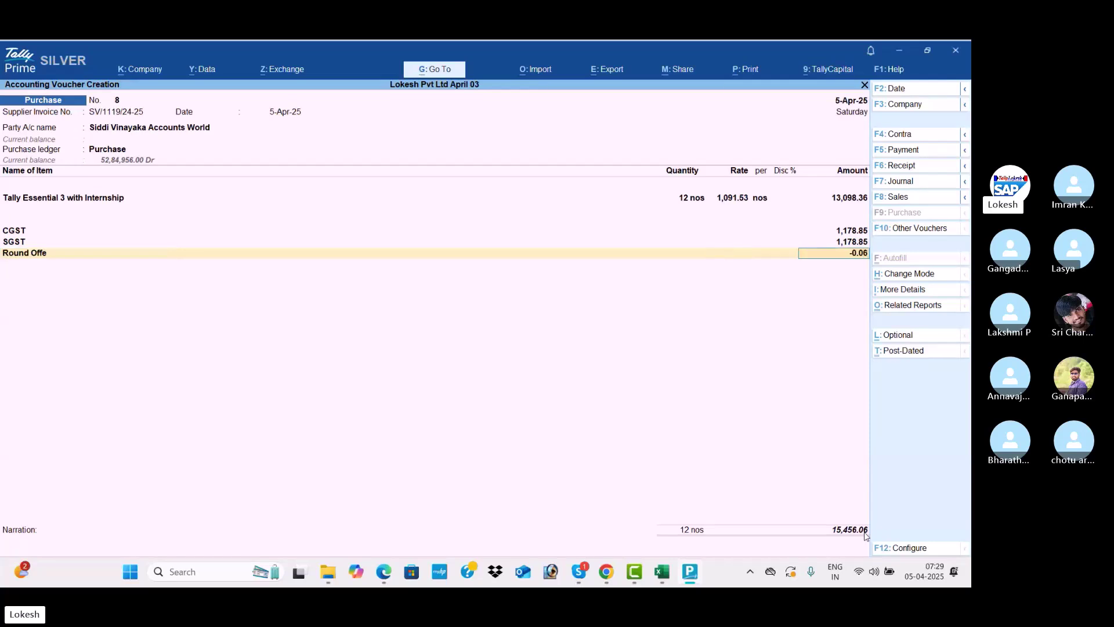
key("Return")
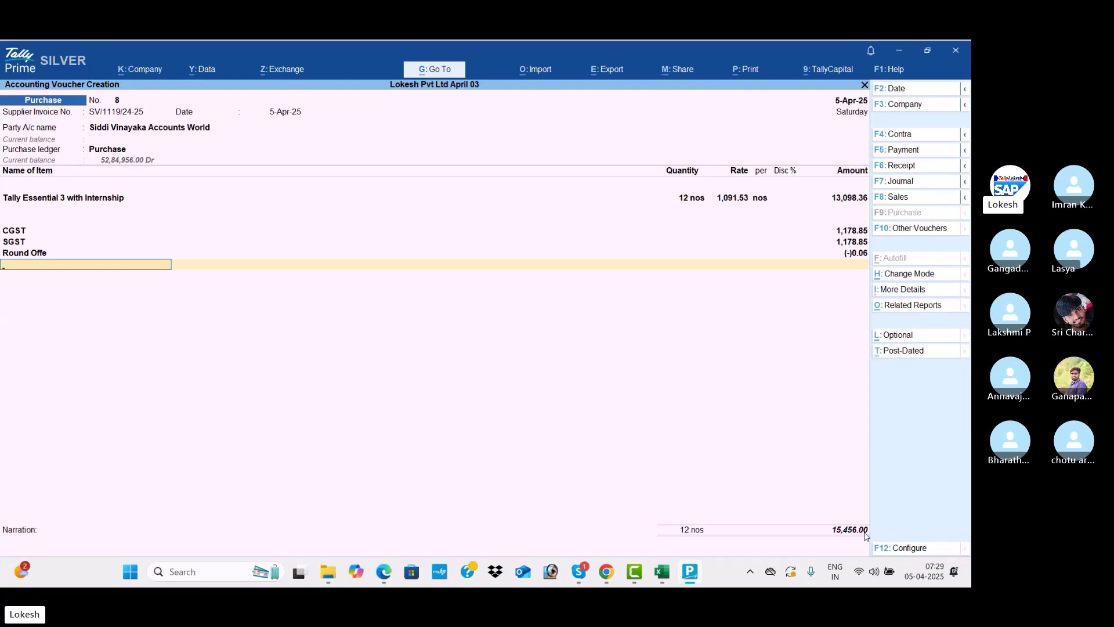
Check the total matches the invoice's 15,456.00 and save purchase voucher 8
key("alt+Tab")
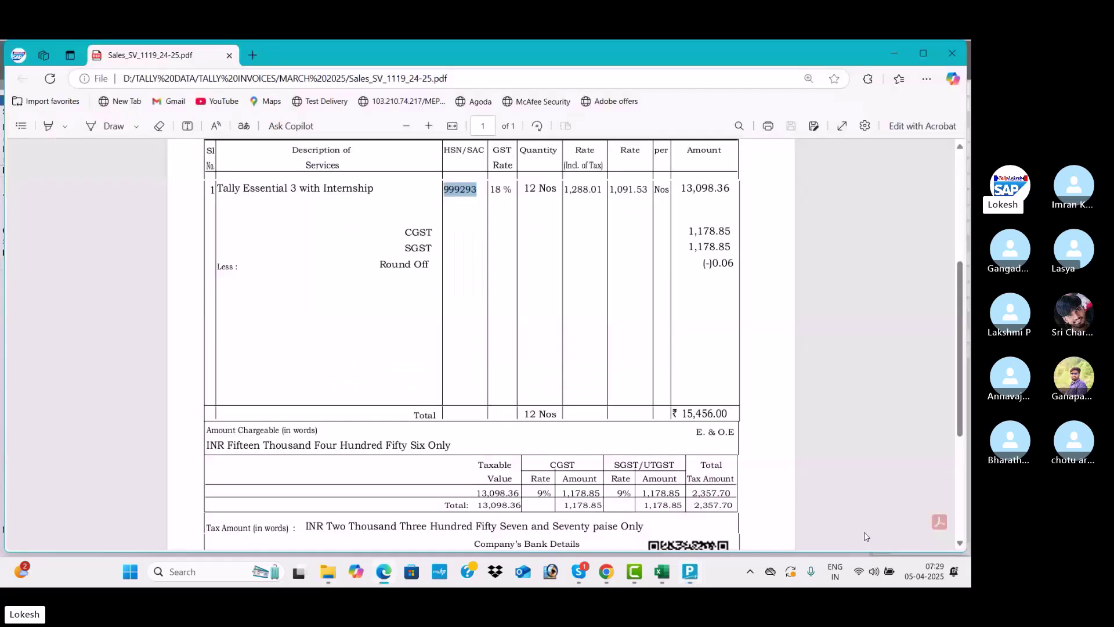
scroll(690, 441, "up", 5)
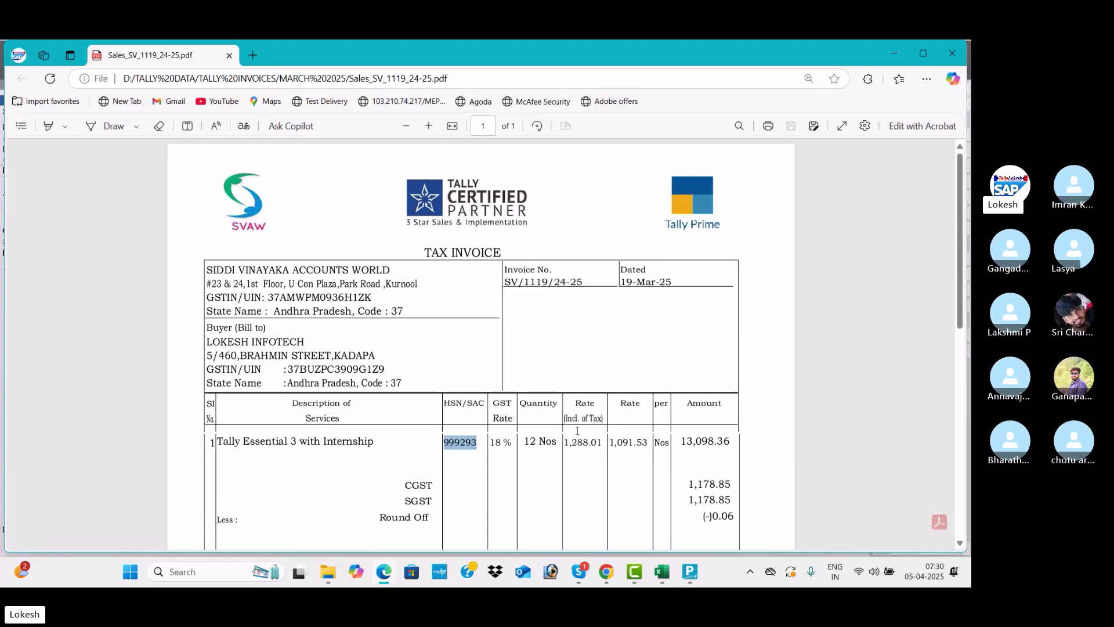
left_click_drag(958, 220, 958, 359)
left_click_drag(680, 337, 742, 340)
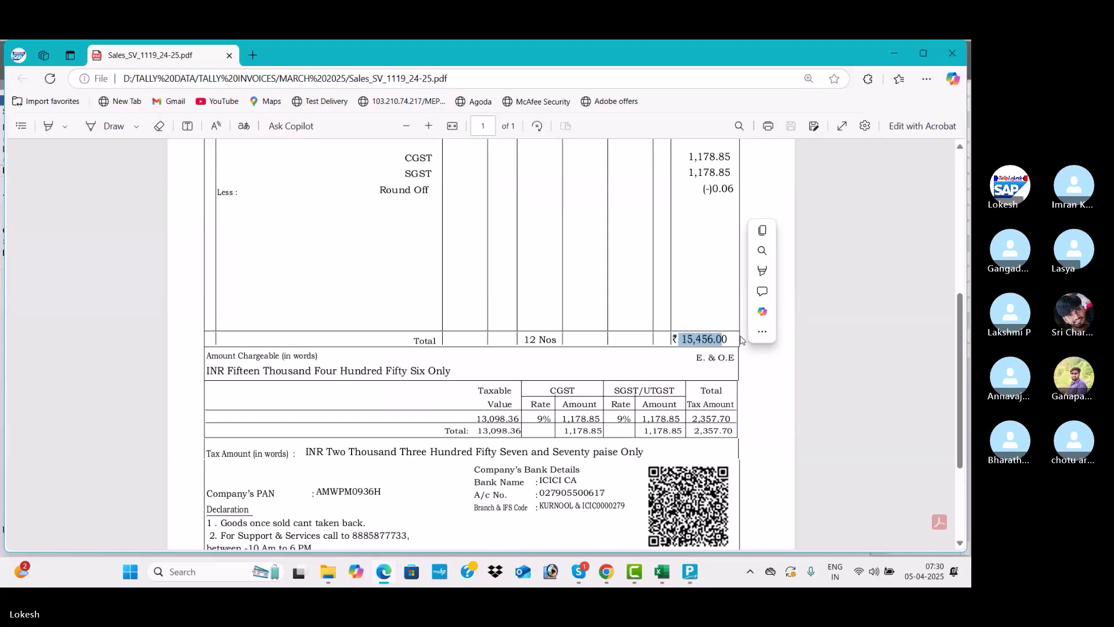
mouse_move(762, 330)
left_click_drag(962, 314, 964, 396)
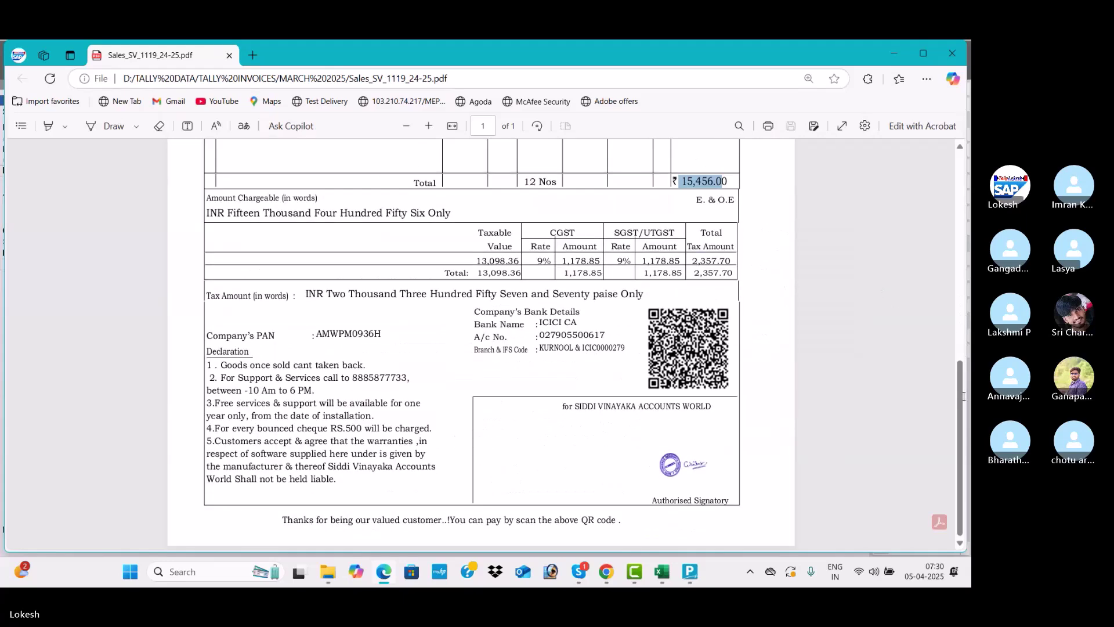
key("alt+Tab")
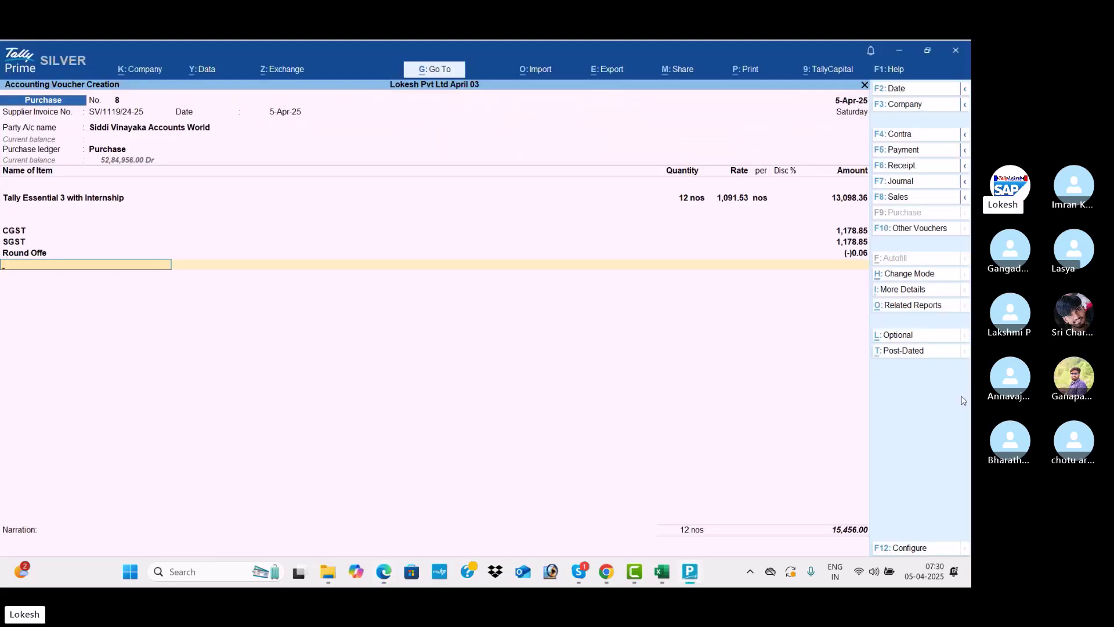
key("Return")
key("Return")
key("Return")
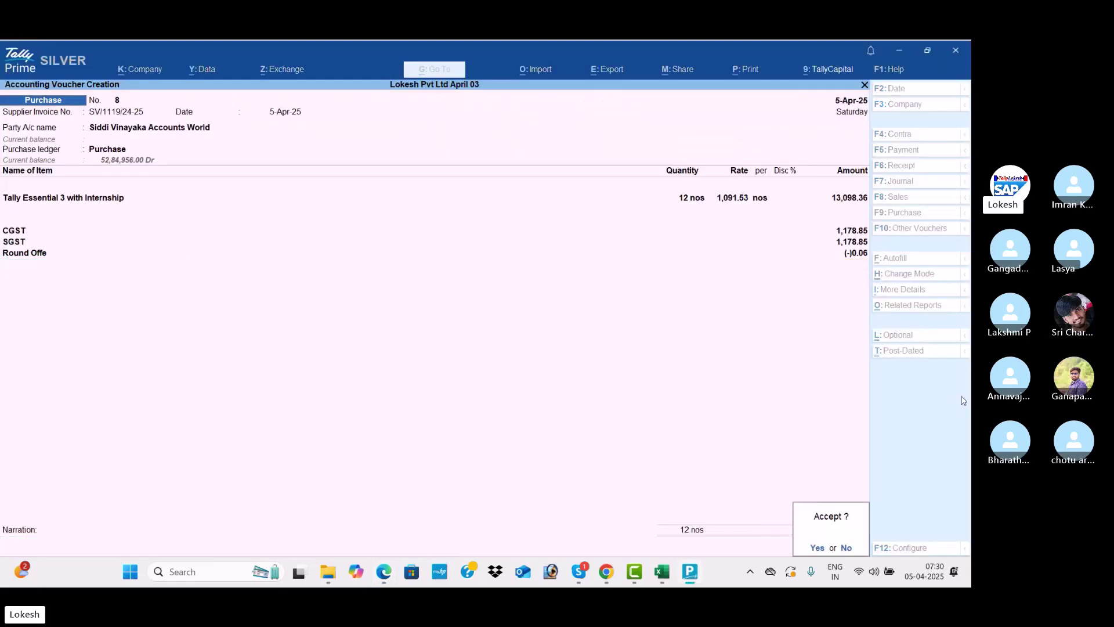
key("Return")
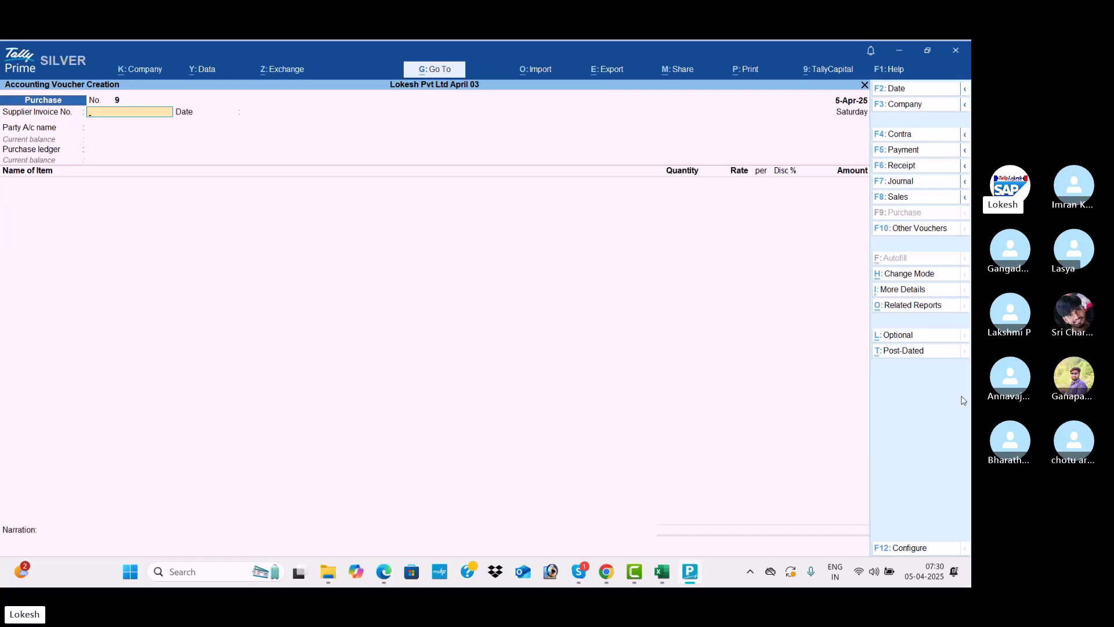
Switch TallyPrime to a sales voucher and bring the MARCH 2025 folder window forward
left_click(929, 198)
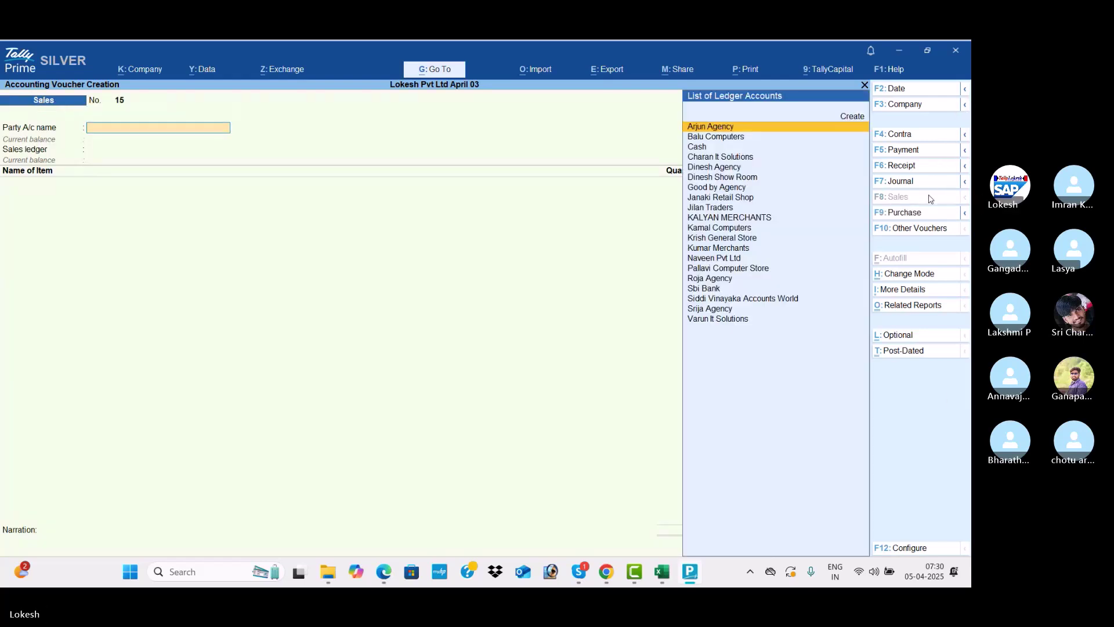
key("alt+Tab")
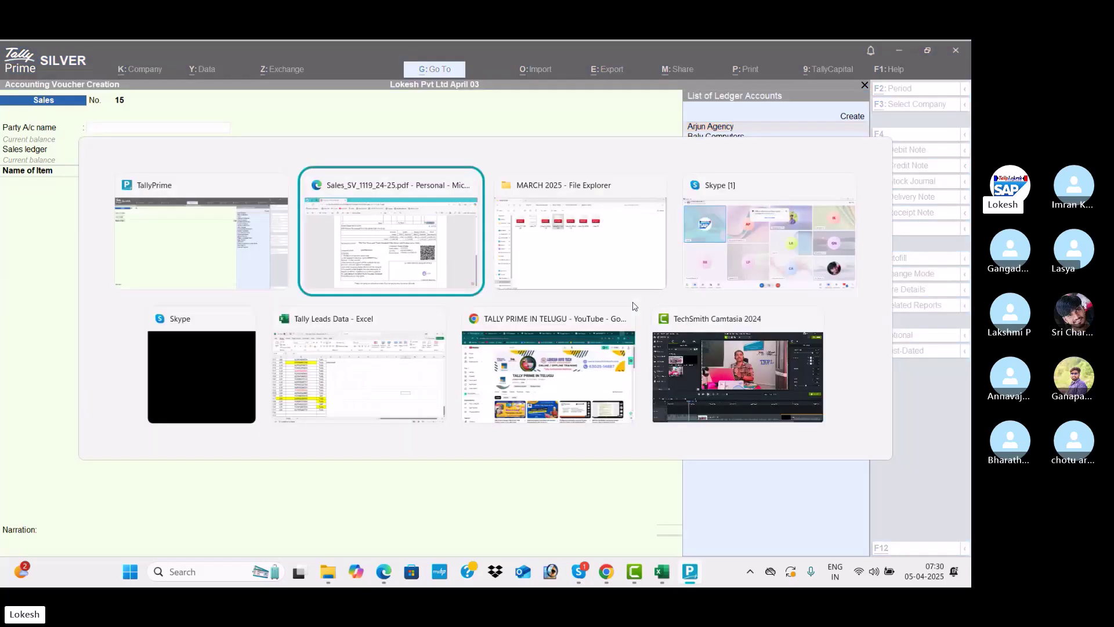
key("alt+Tab")
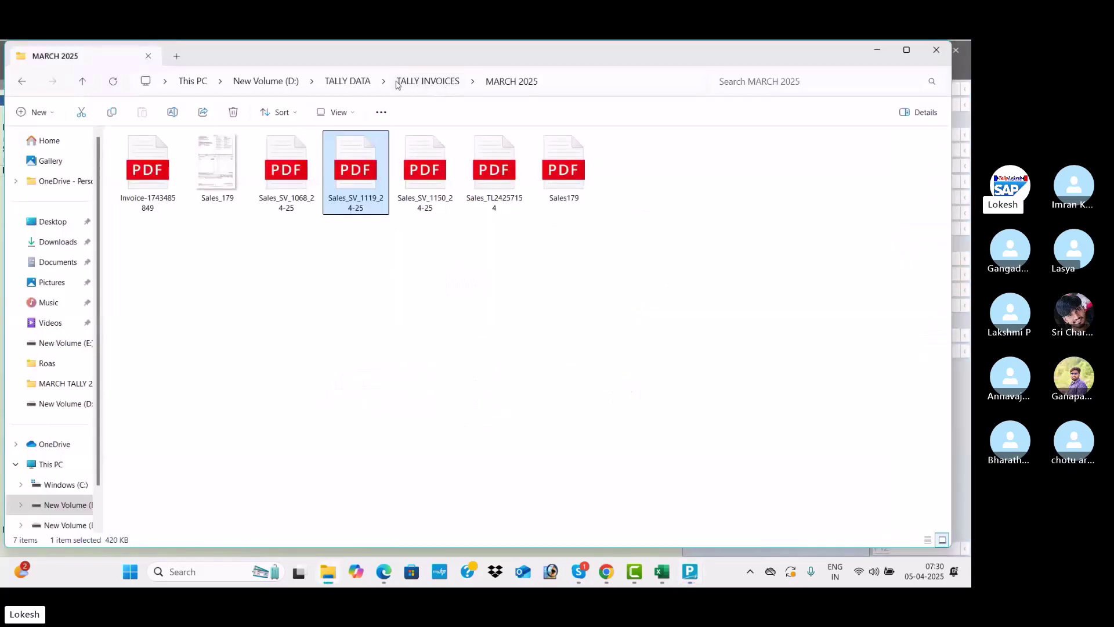
Go up to the D: drive and open the order PDF in AMAZON ORDERS > APRIL 2025
left_click(398, 82)
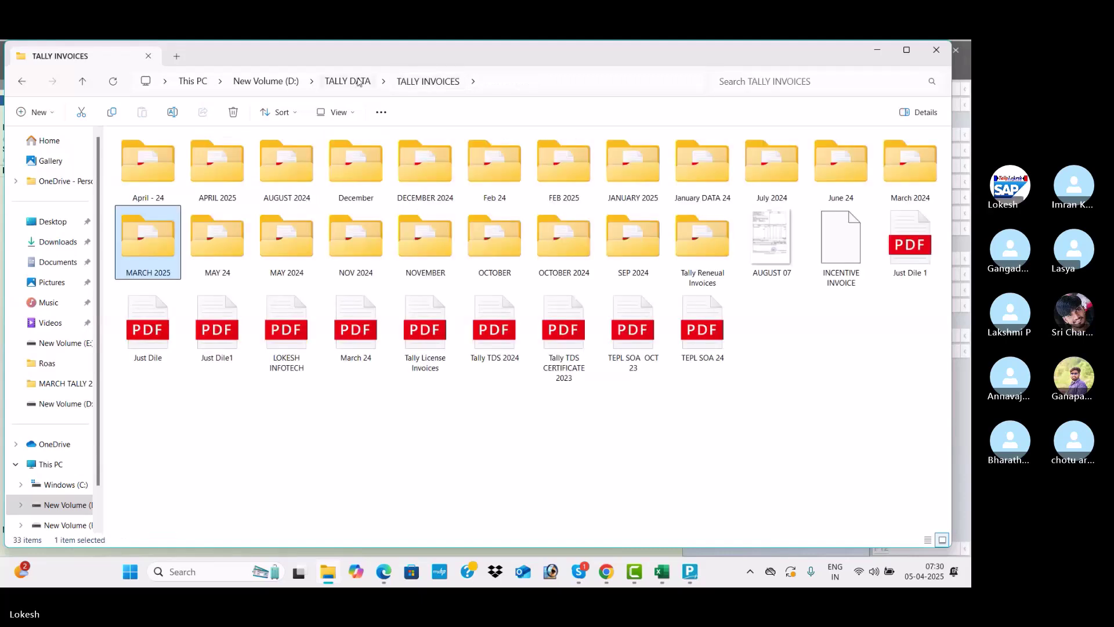
left_click(350, 81)
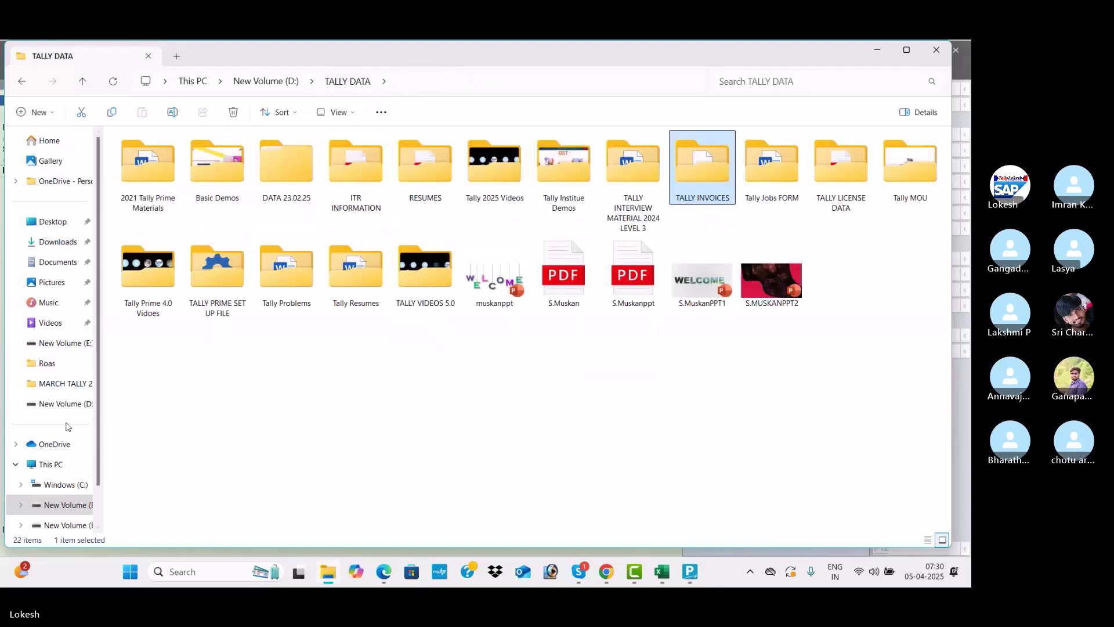
left_click(66, 504)
left_click(210, 168)
double_click(210, 169)
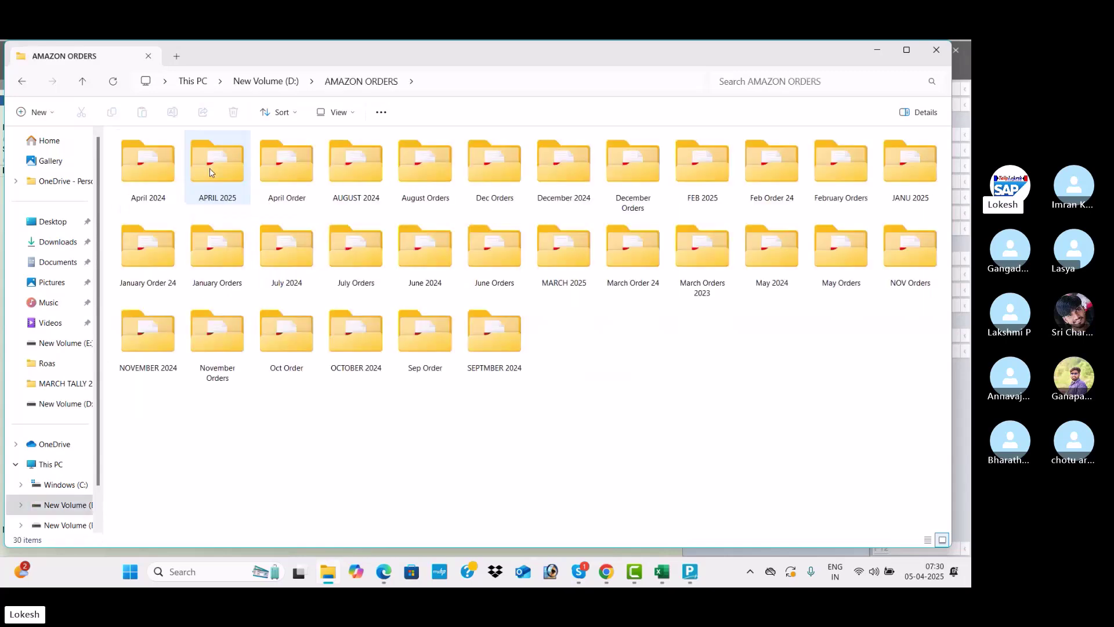
double_click(211, 172)
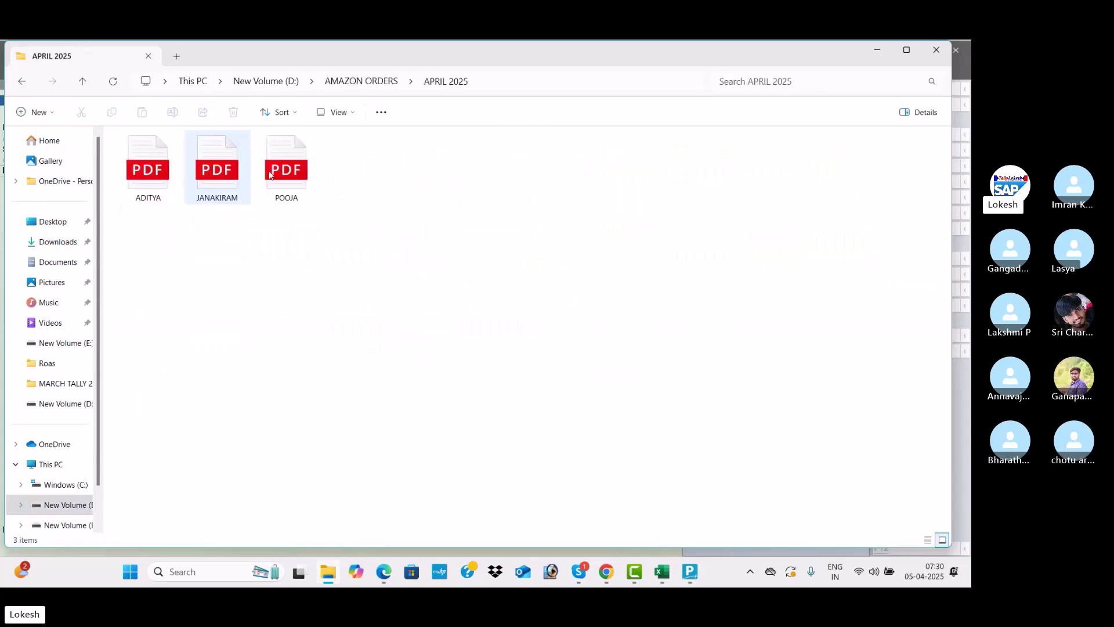
double_click(286, 170)
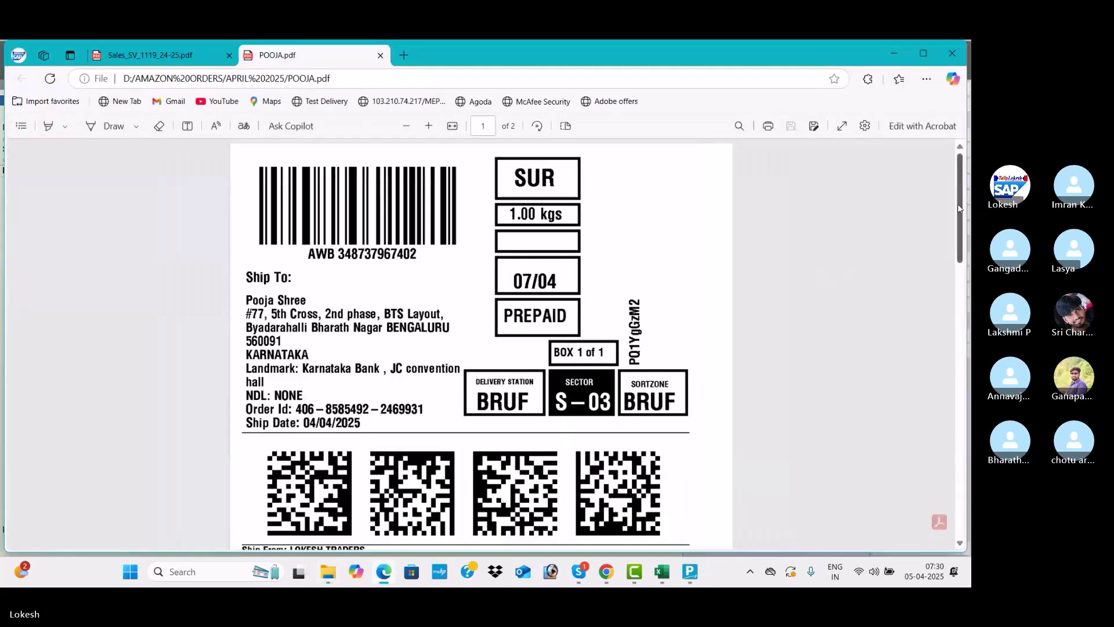
Scroll to the tax invoice page, noting the 12% tax rate, and select the customer's shipping name
left_click_drag(959, 206, 964, 444)
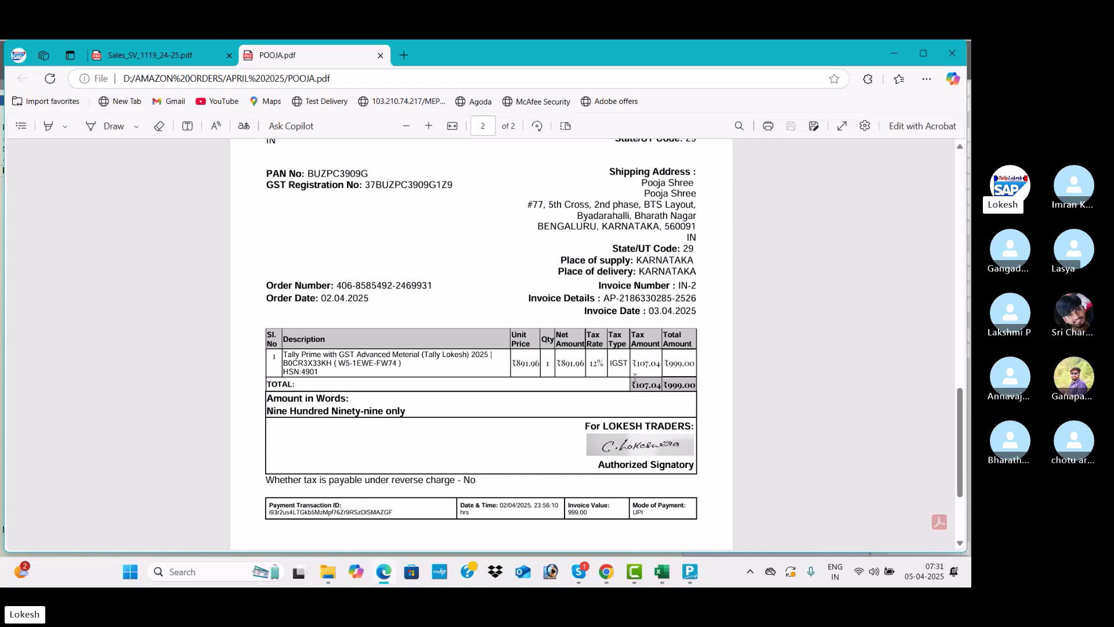
double_click(592, 364)
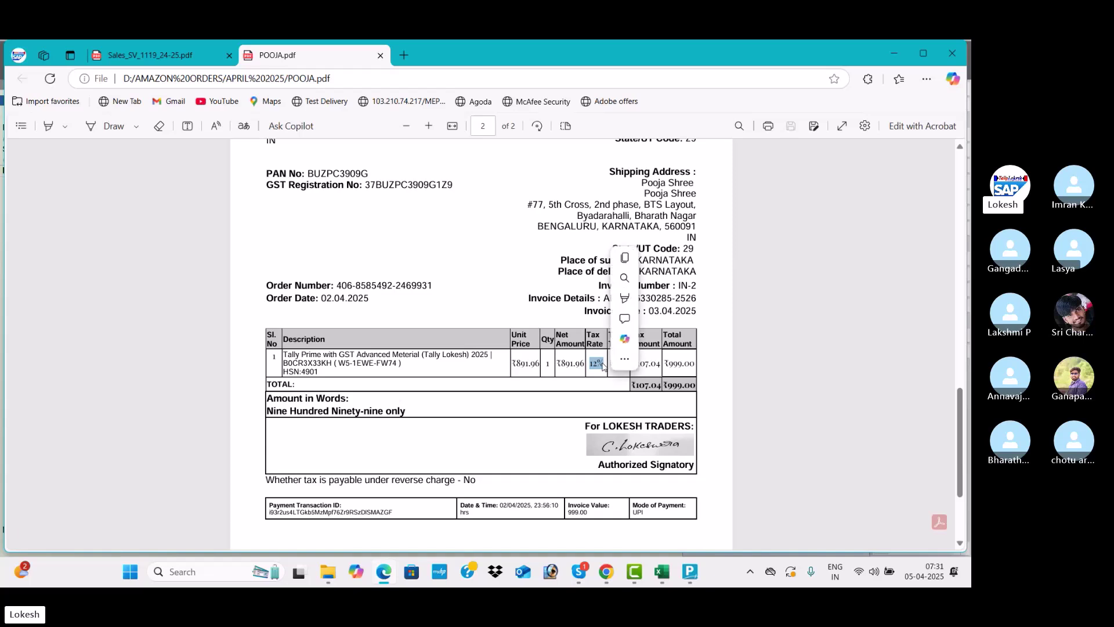
left_click(545, 364)
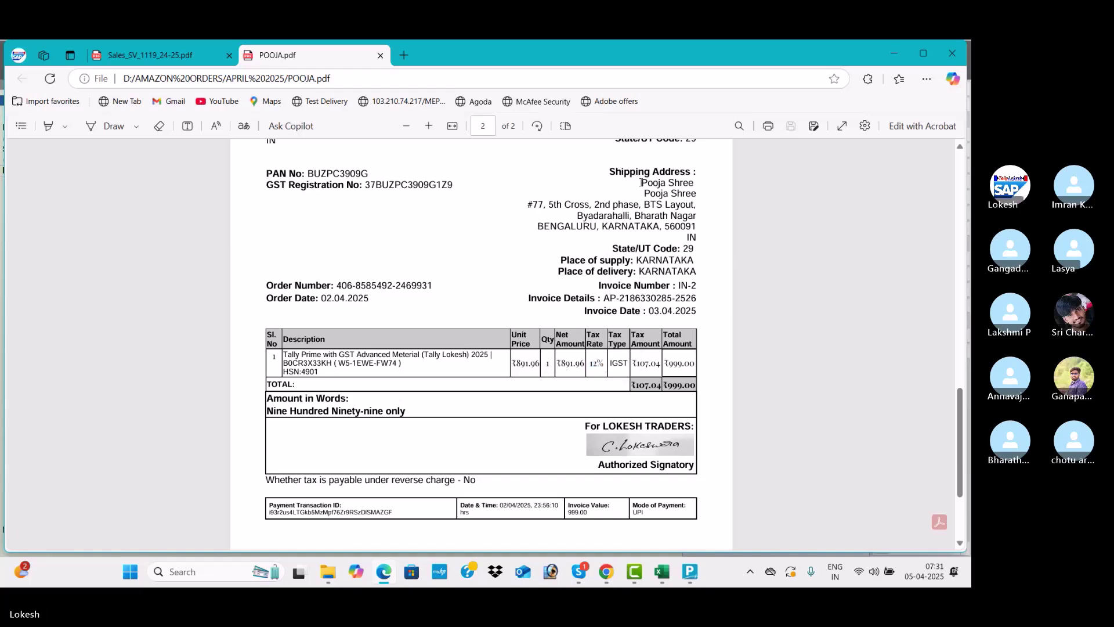
left_click_drag(642, 183, 701, 185)
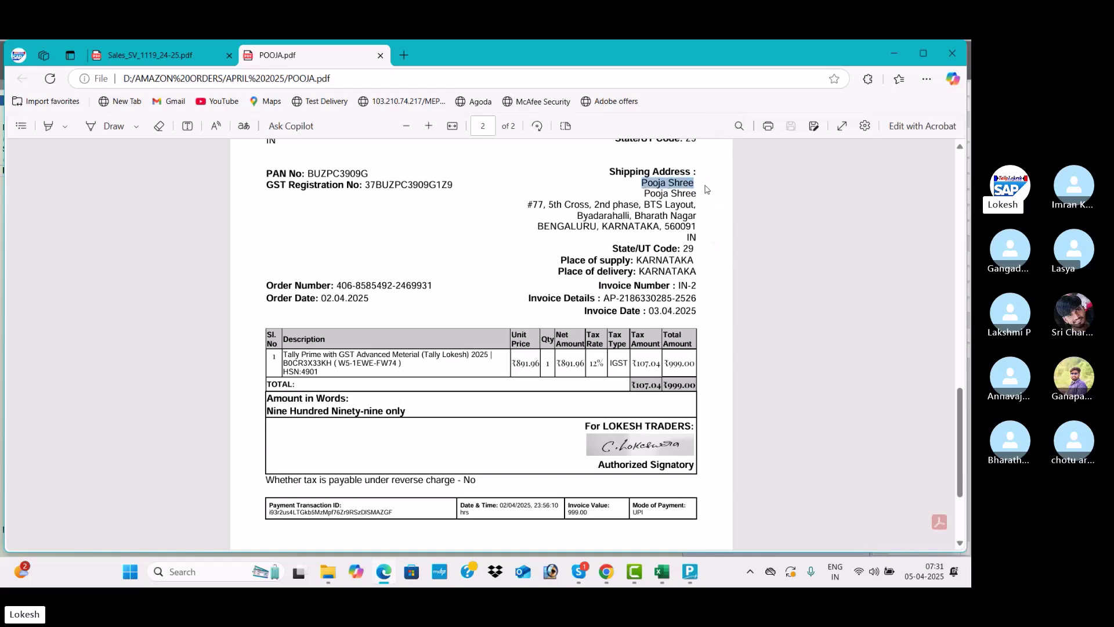
key("alt+Tab")
key("alt+Tab")
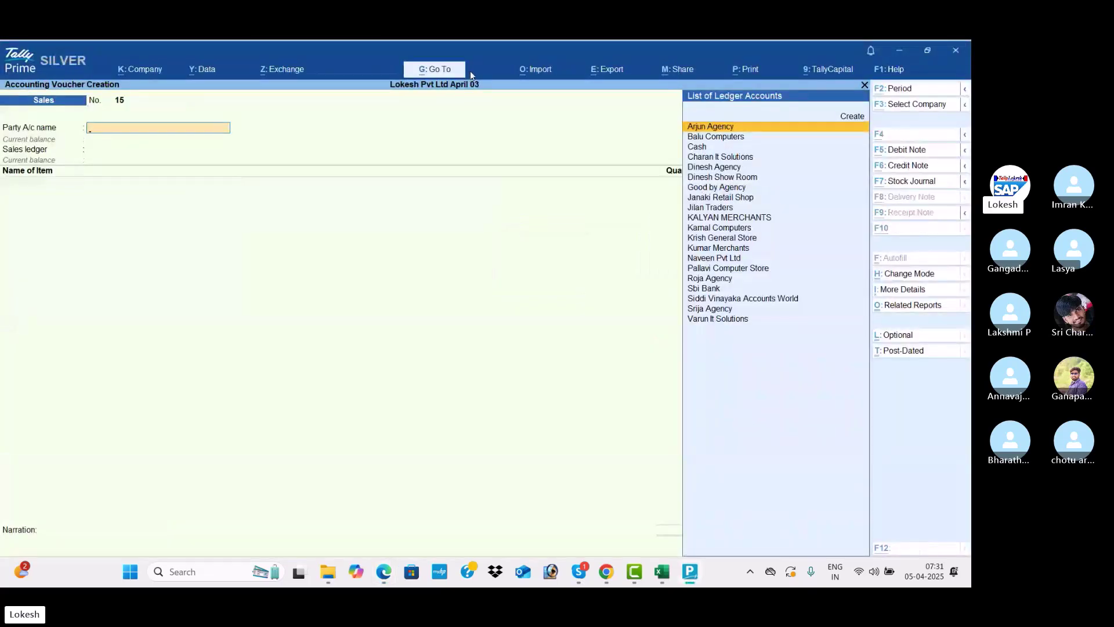
Create a new ledger named after the customer under Sundry Debtors
key("alt+c")
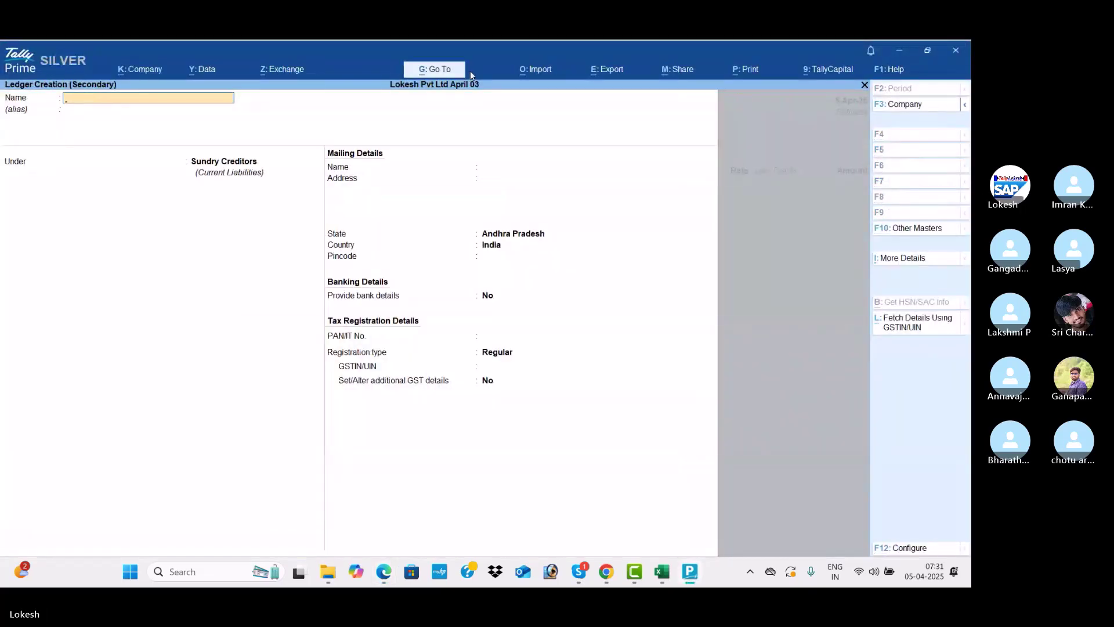
key("Return")
key("Return")
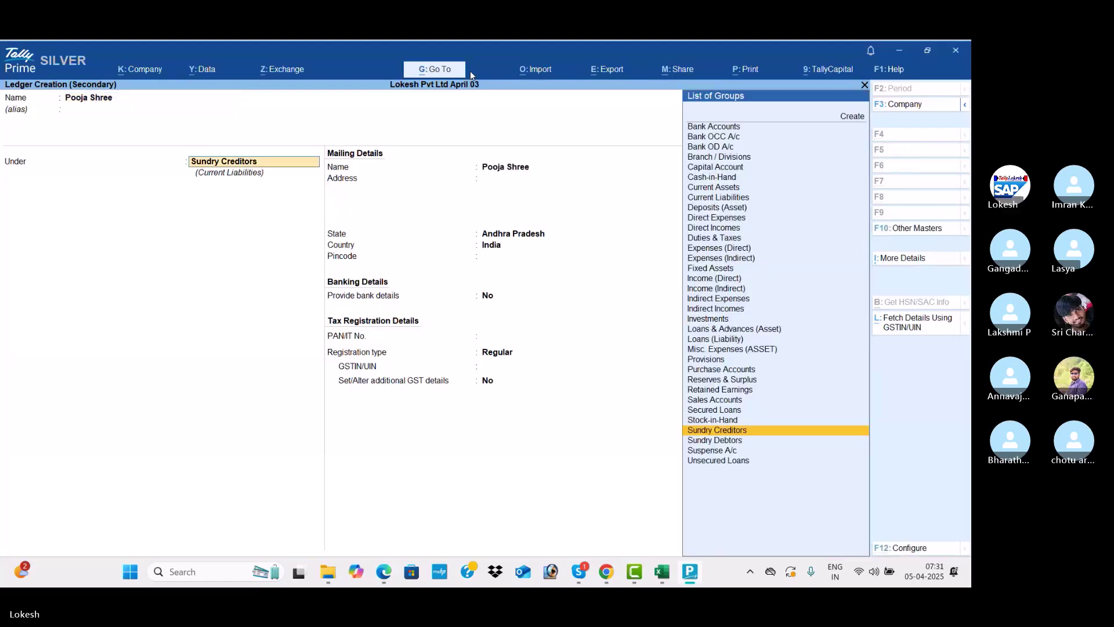
key("Down")
key("Return")
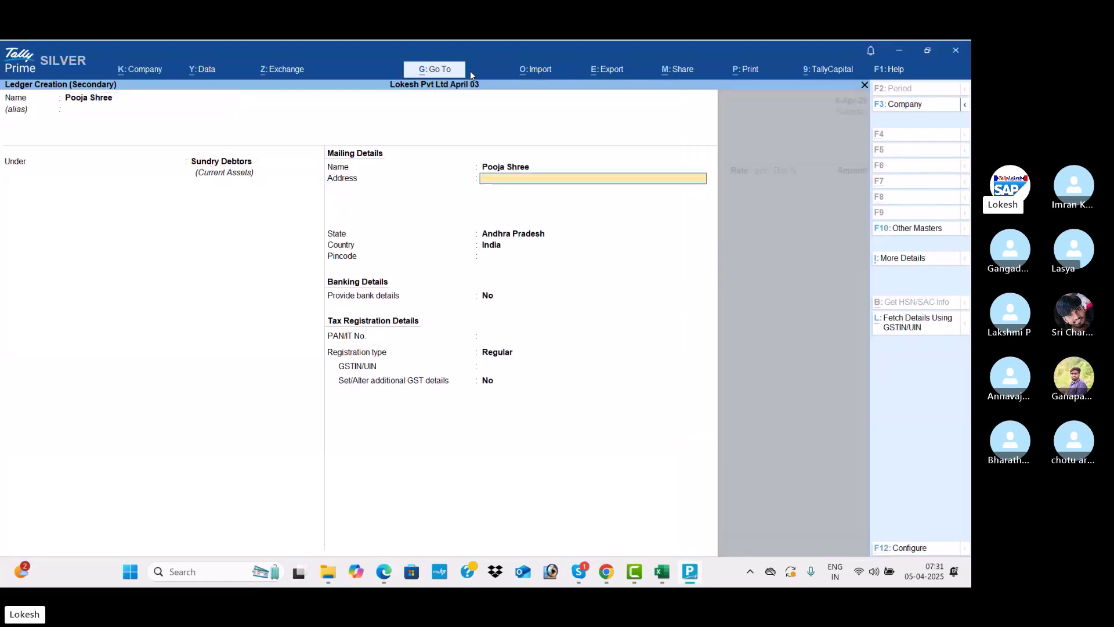
Copy the Bengaluru city, state and pincode line from the invoice into the ledger address
key("alt+Tab")
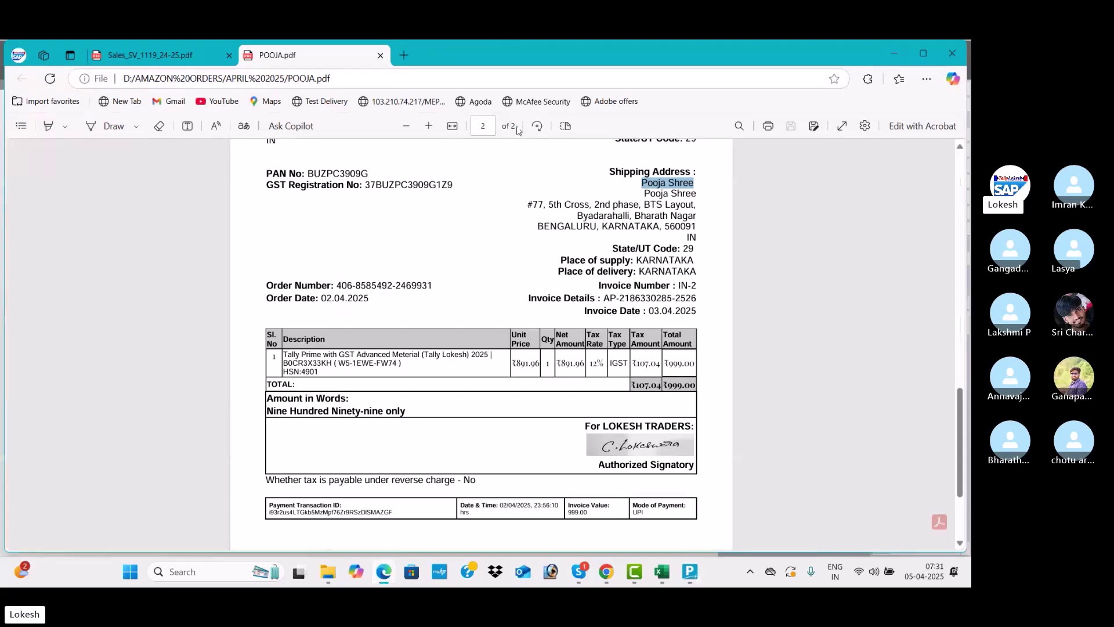
left_click_drag(539, 226, 698, 226)
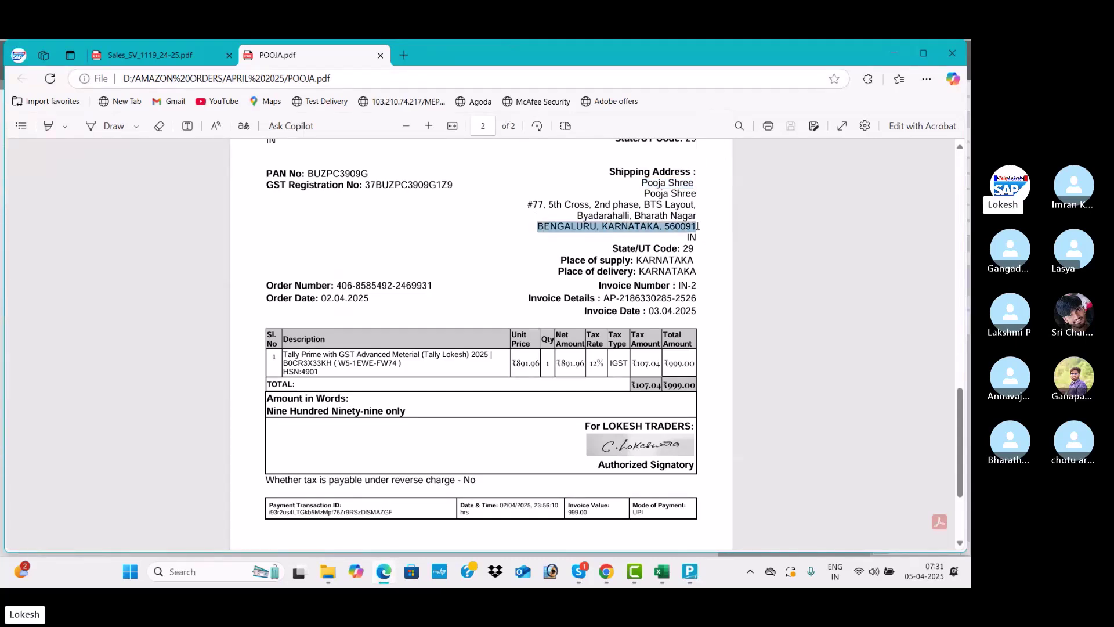
key("ctrl+c")
key("alt+Tab")
key("ctrl+v")
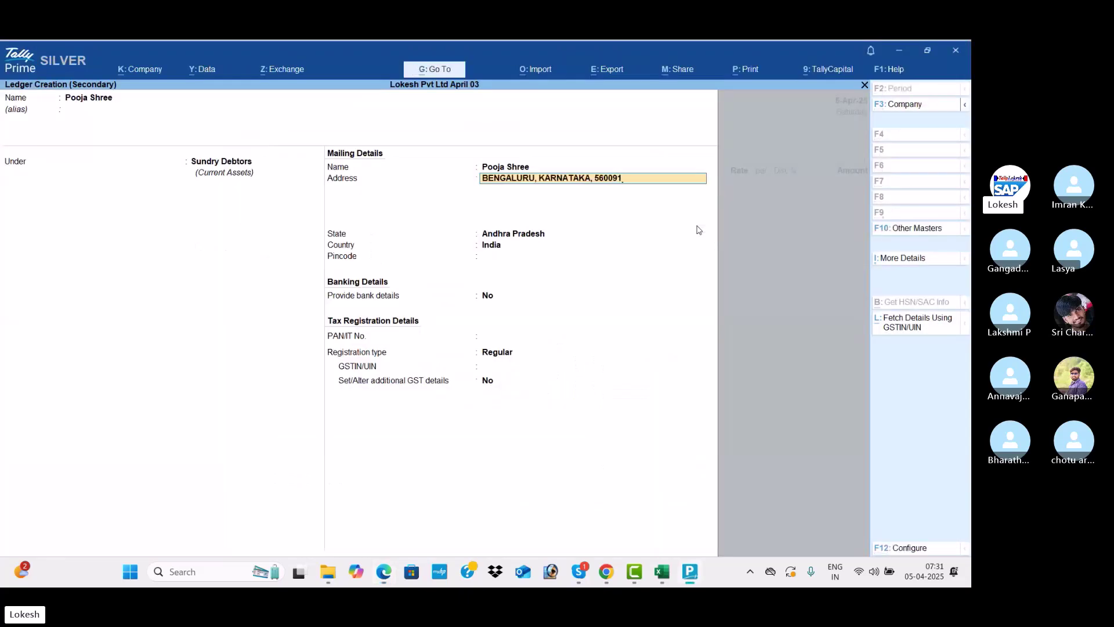
key("Return")
key("Return")
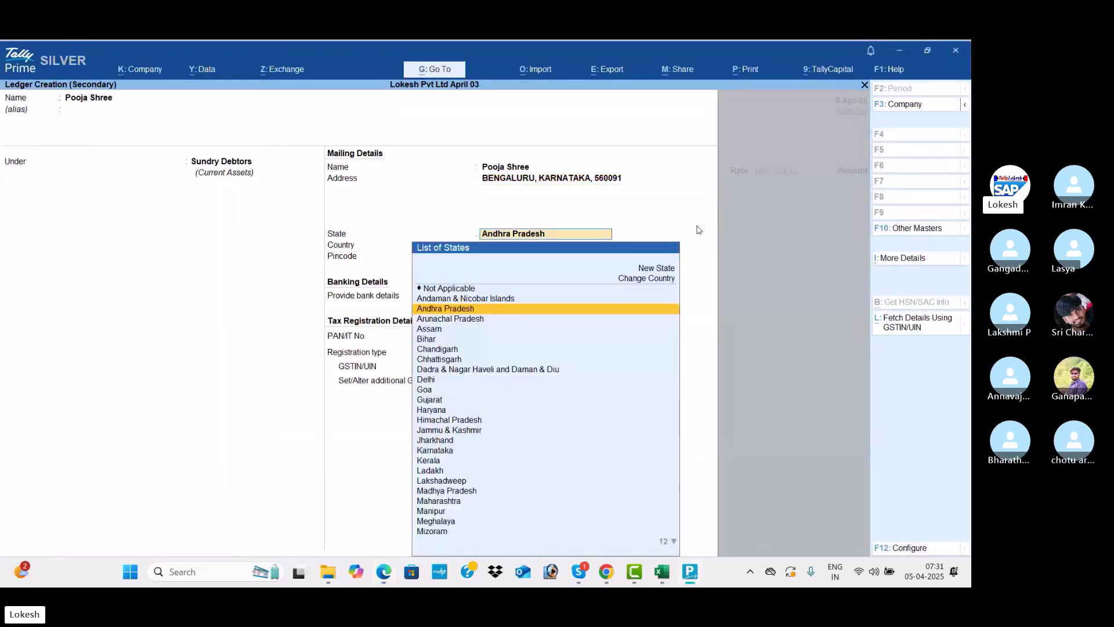
Set state Karnataka and registration type Unregistered/Consumer, save the ledger, and accept party details
type("kar")
key("Return")
key("Return")
key("Return")
key("Return")
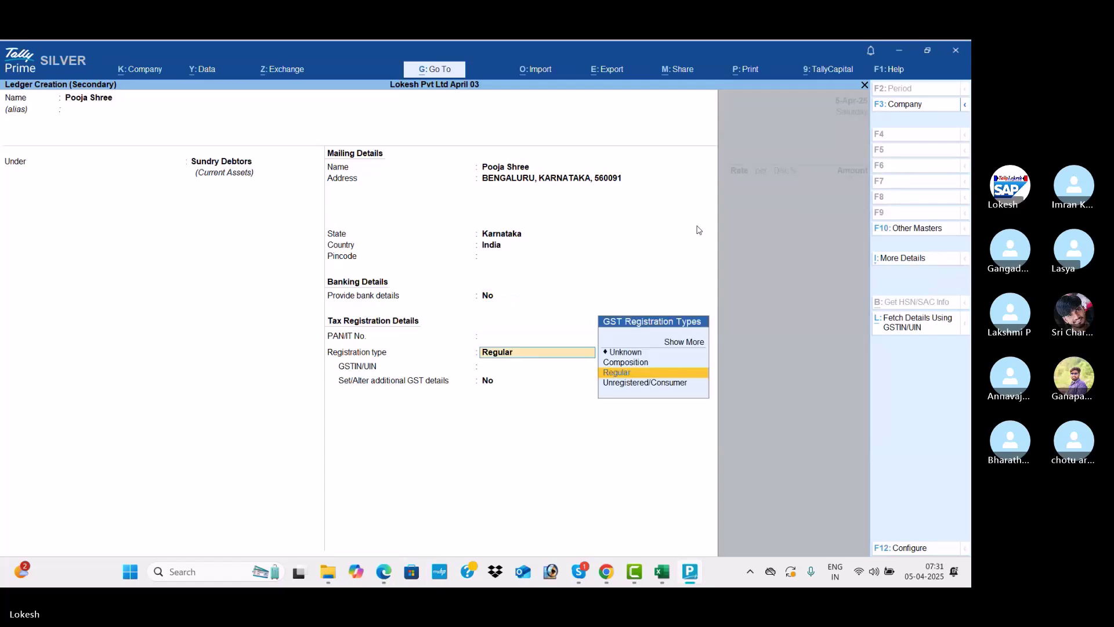
key("Down")
key("Return")
key("Return")
key("Return")
key("Return")
key("Return")
key("Return")
key("Return")
key("Return")
key("Return")
key("Return")
key("Return")
key("Return")
key("Return")
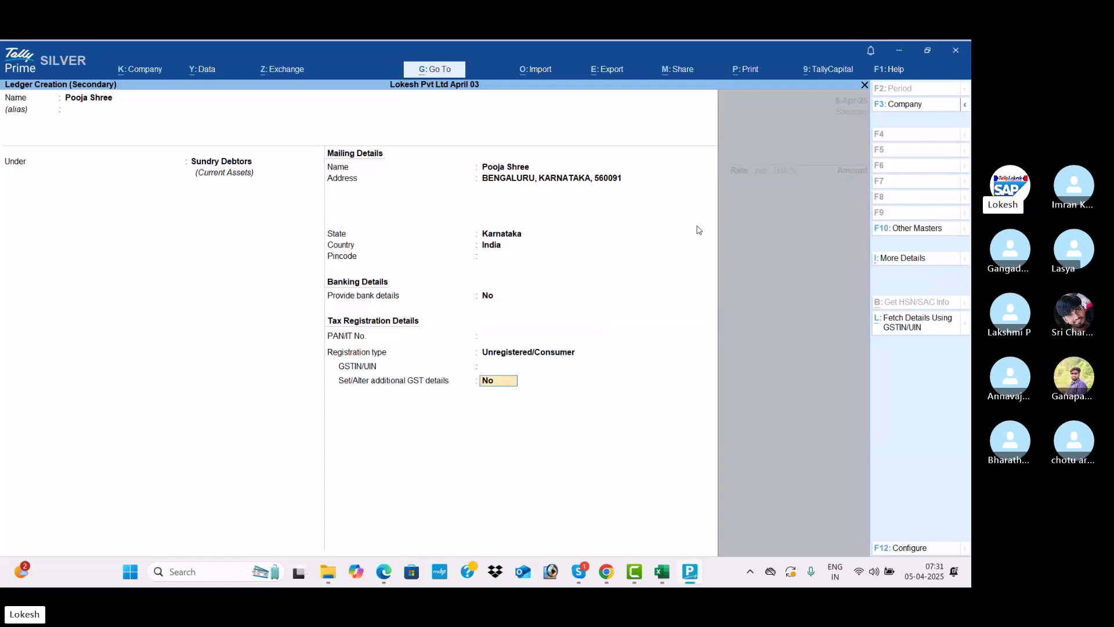
key("Return")
key("Return")
key("Return")
key("Return")
key("Return")
key("Return")
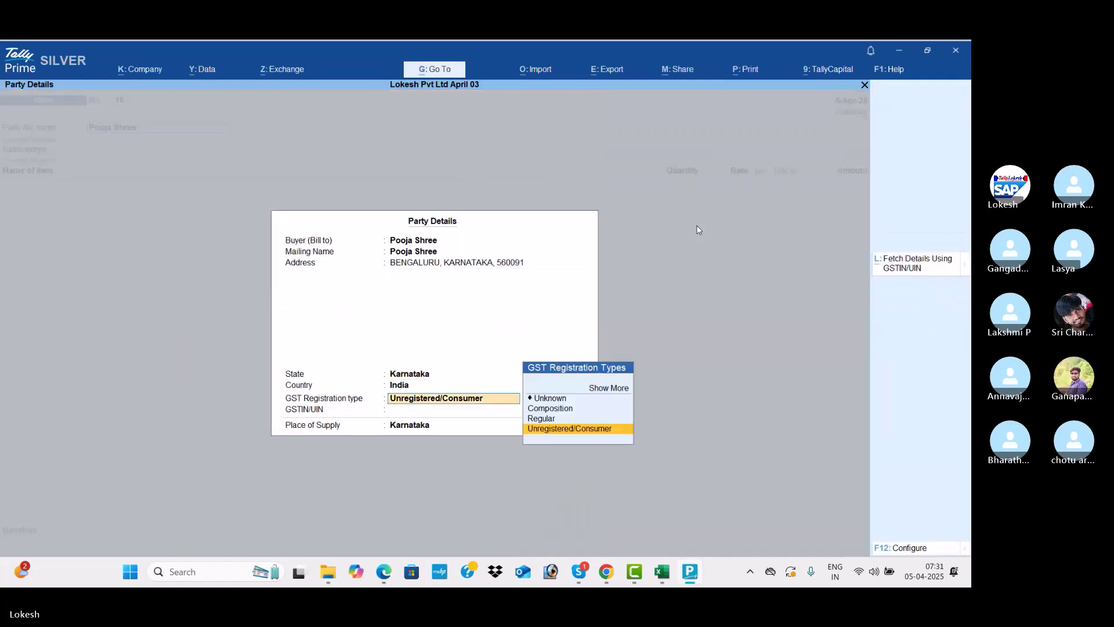
key("Down")
key("Down")
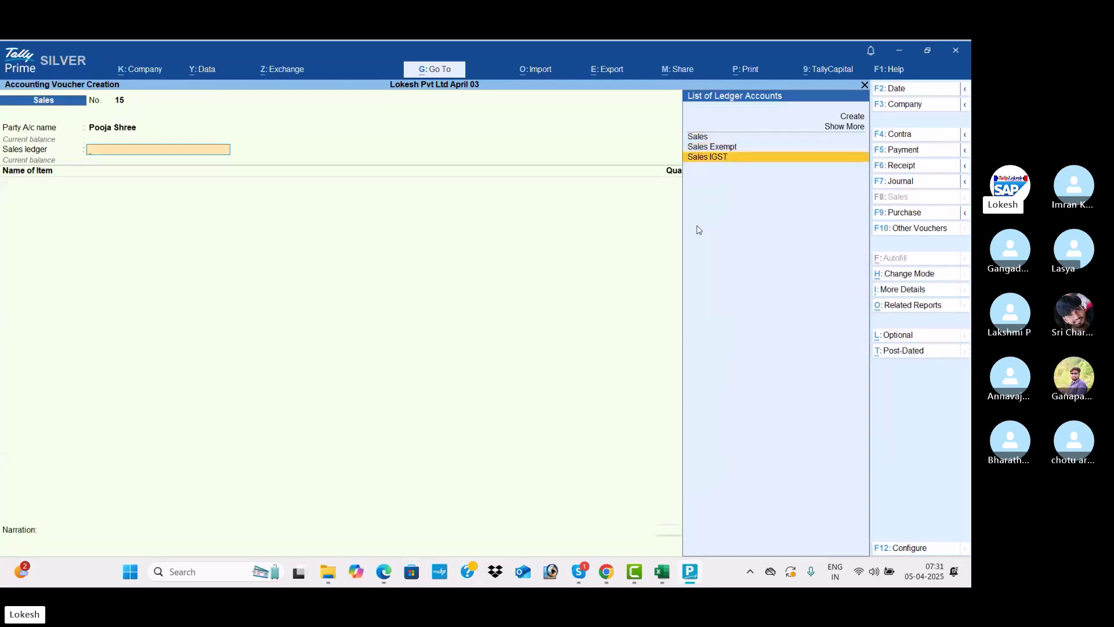
Select Sales IGST as the sales ledger and create a stock item named from the invoice description
key("Return")
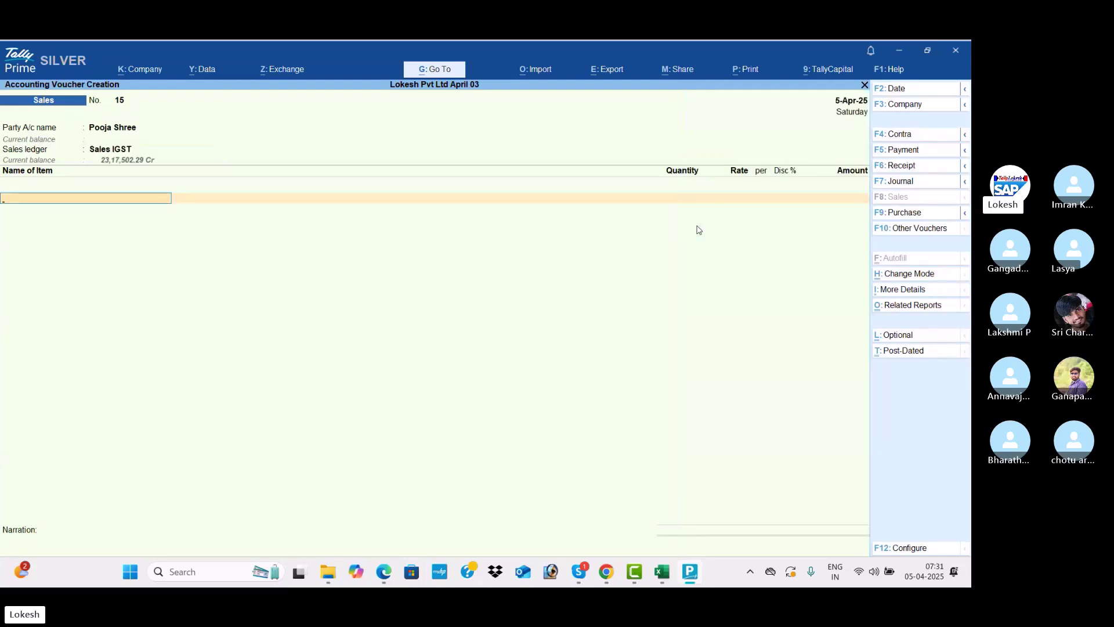
key("alt+c")
key("alt+Tab")
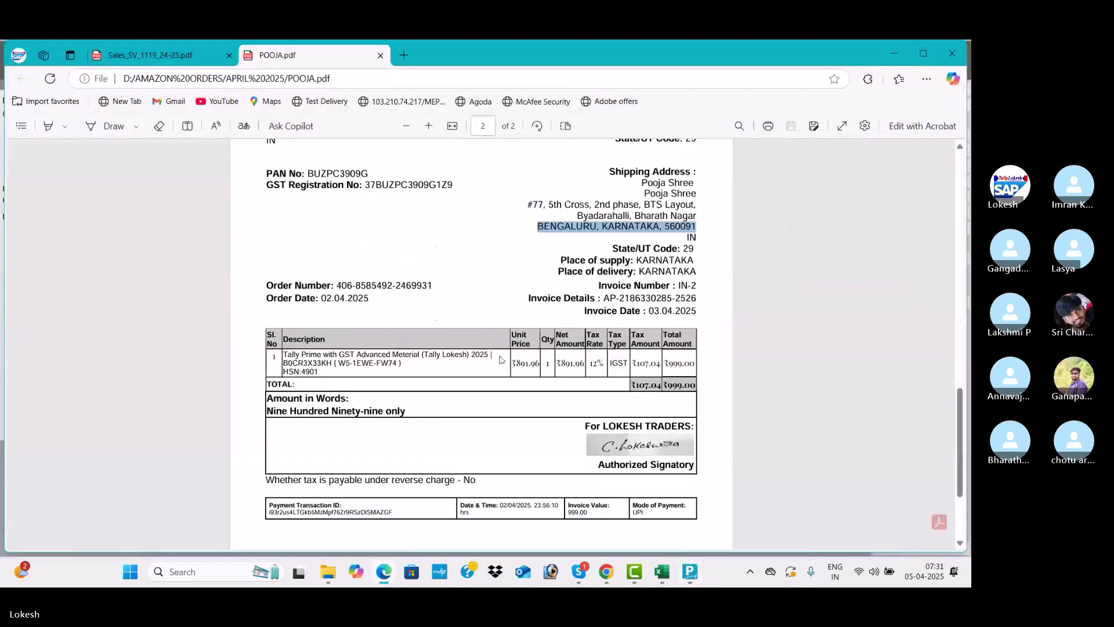
left_click_drag(284, 352, 496, 349)
key("ctrl+c")
key("alt+Tab")
key("ctrl+alt+v")
key("Return")
key("Return")
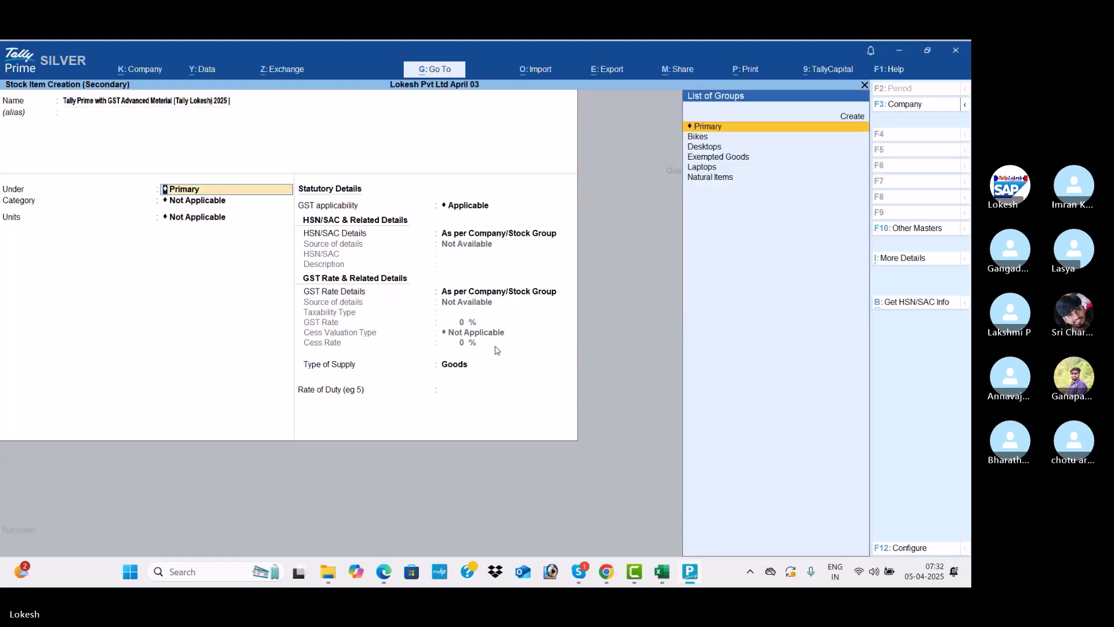
Keep the item under Primary, category Not Applicable, with units nos and GST applicable
key("Return")
key("Return")
key("Down")
key("Down")
key("Down")
key("Down")
key("Down")
key("Return")
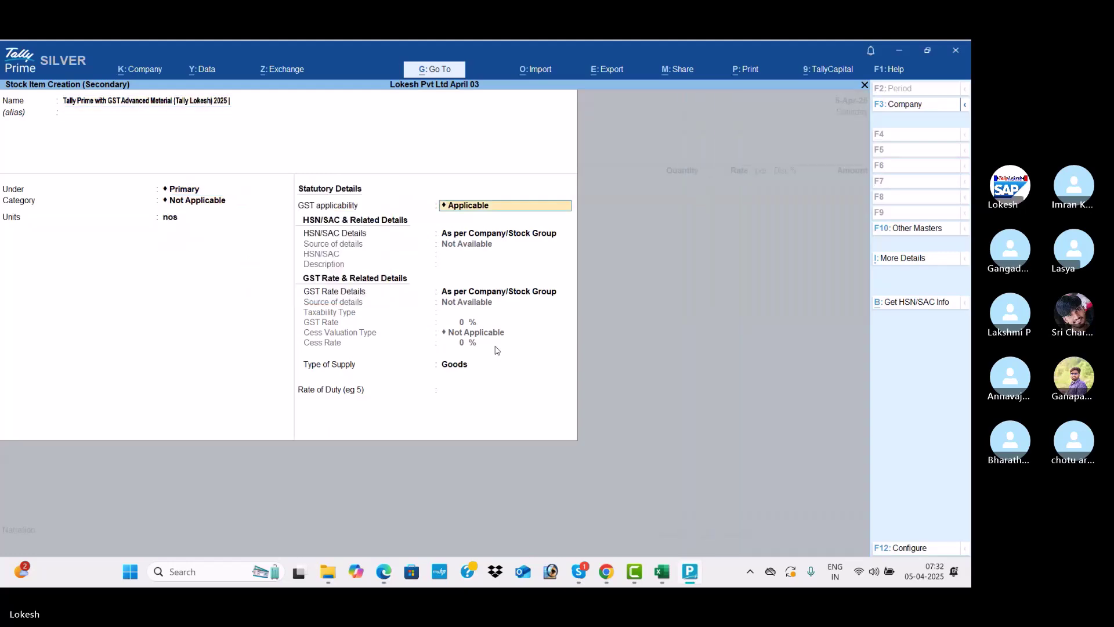
key("Return")
key("Down")
key("Return")
Set the item's HSN code to 4901
key("alt+Tab")
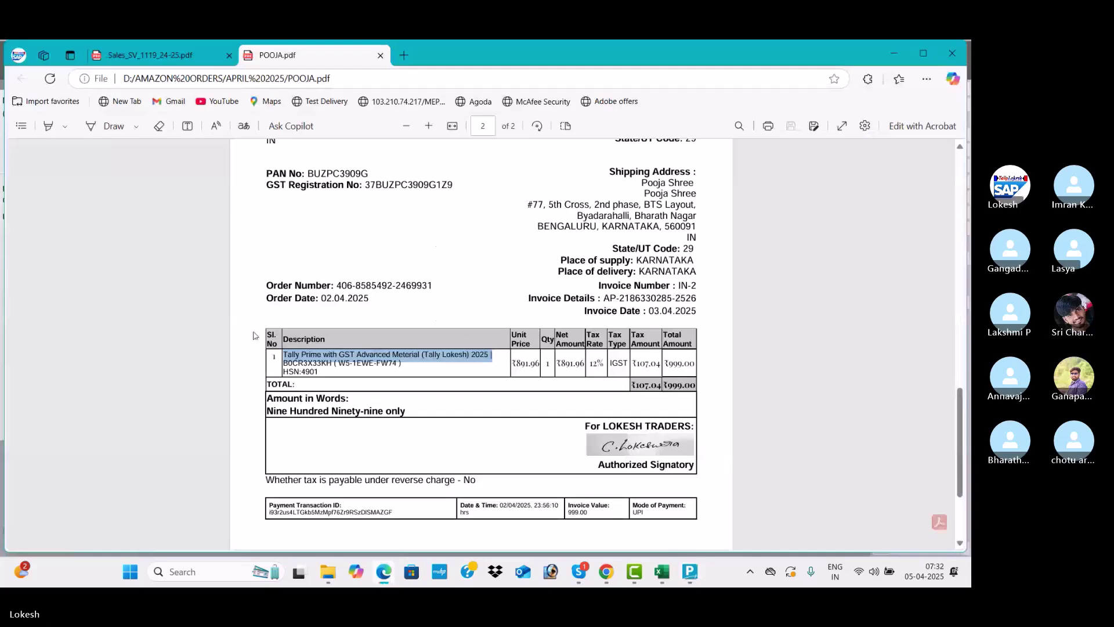
left_click_drag(319, 371, 303, 373)
key("alt+Tab")
type("4901")
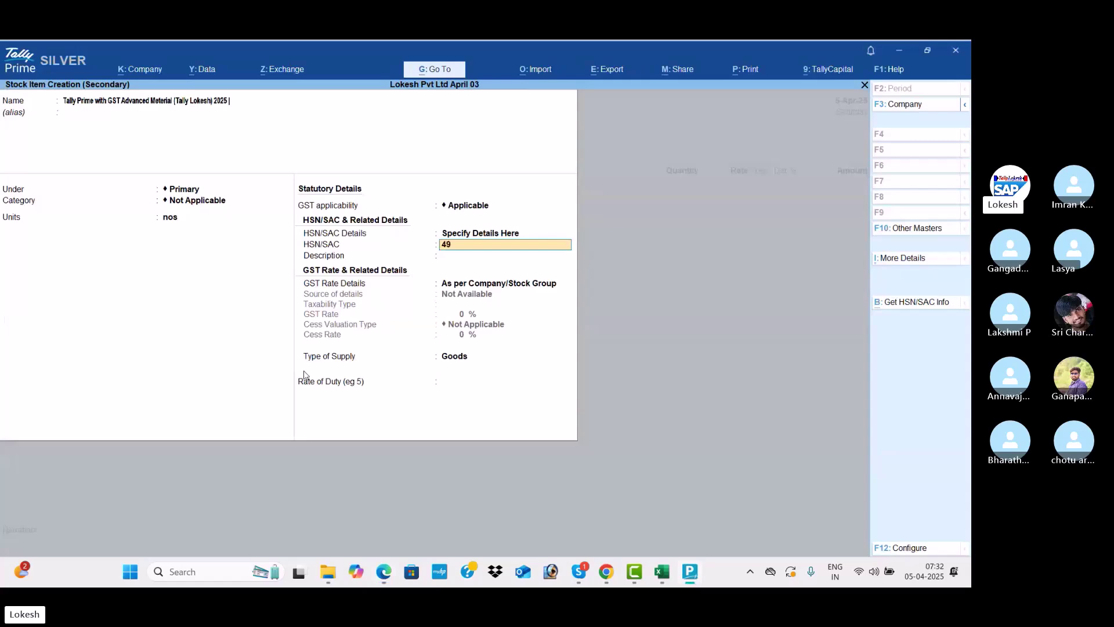
key("Return")
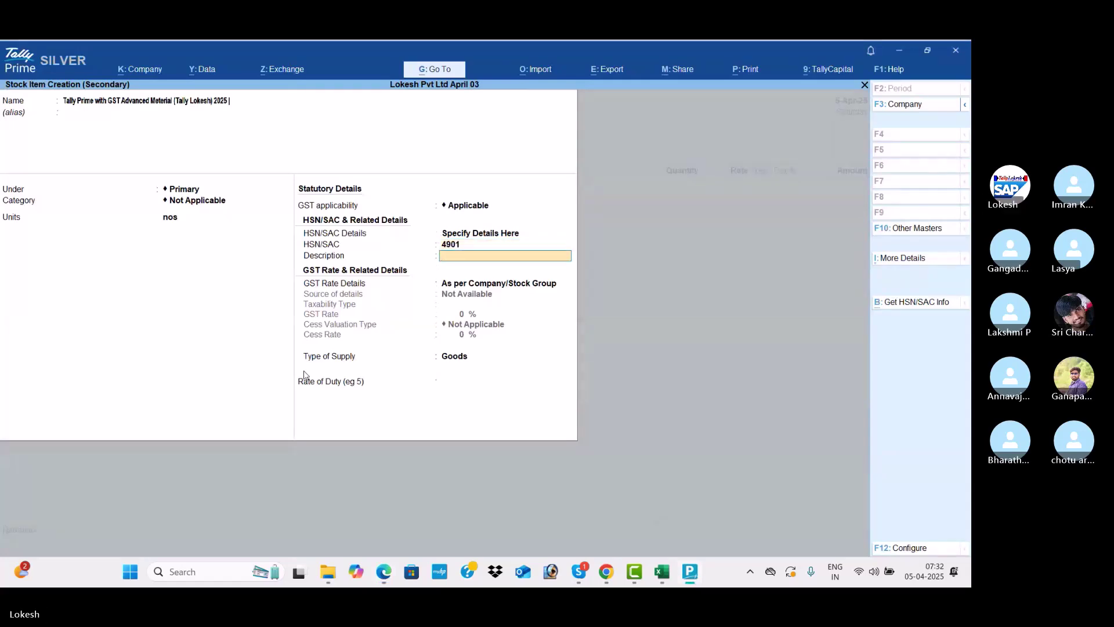
key("Return")
Mark the item Taxable with a 12% GST rate
key("Down")
key("Return")
key("Return")
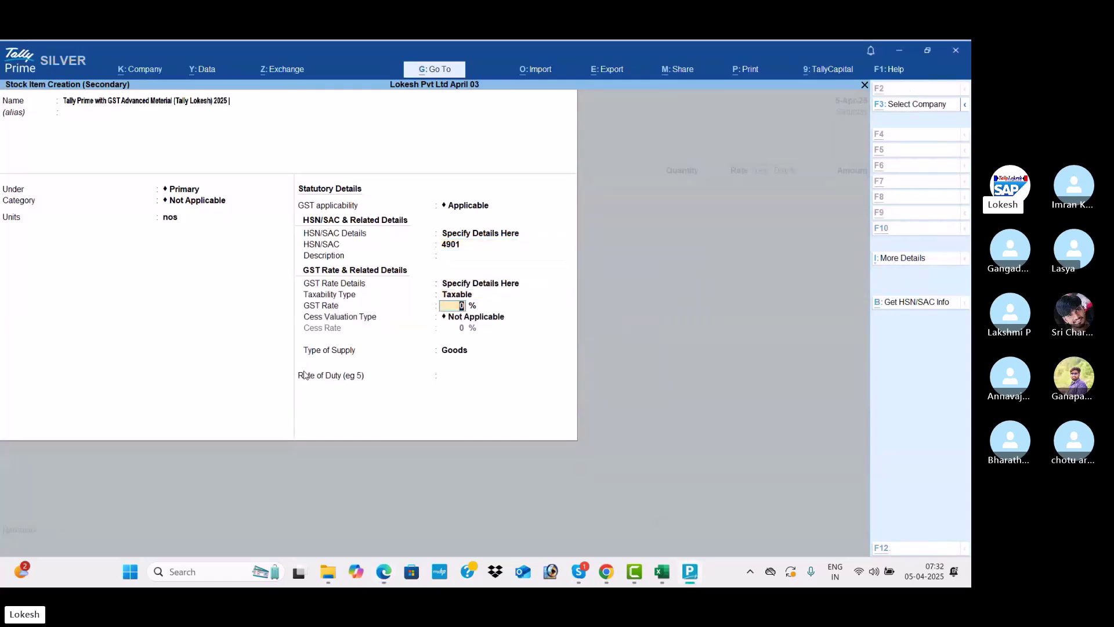
key("alt+Tab")
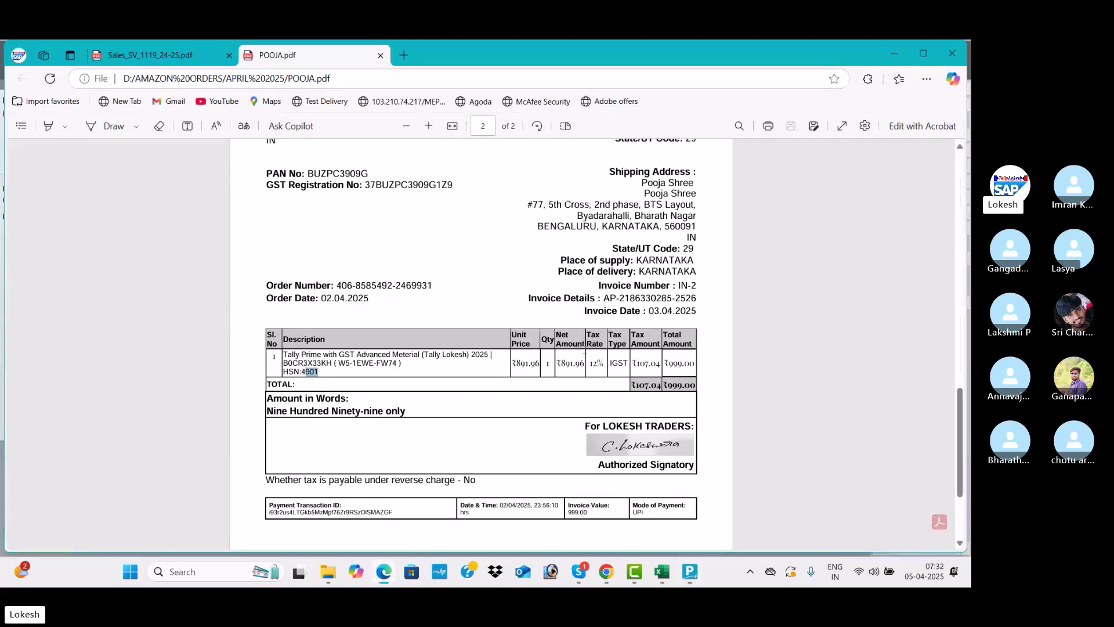
key("alt+Tab")
type("1")
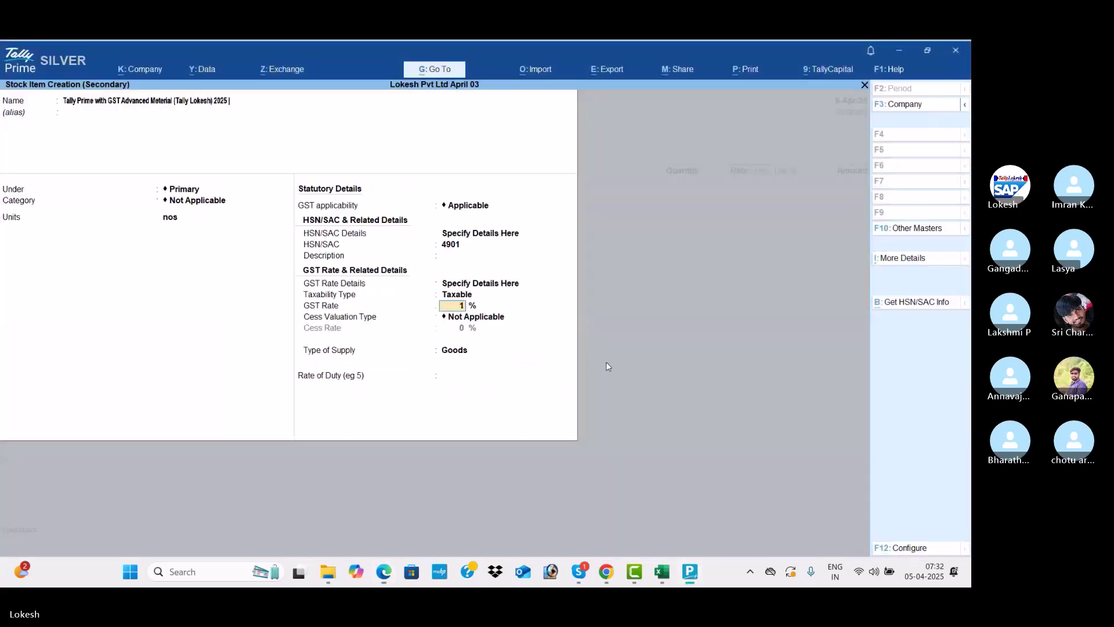
type("2")
key("Return")
key("Return")
key("Return")
key("Return")
key("Return")
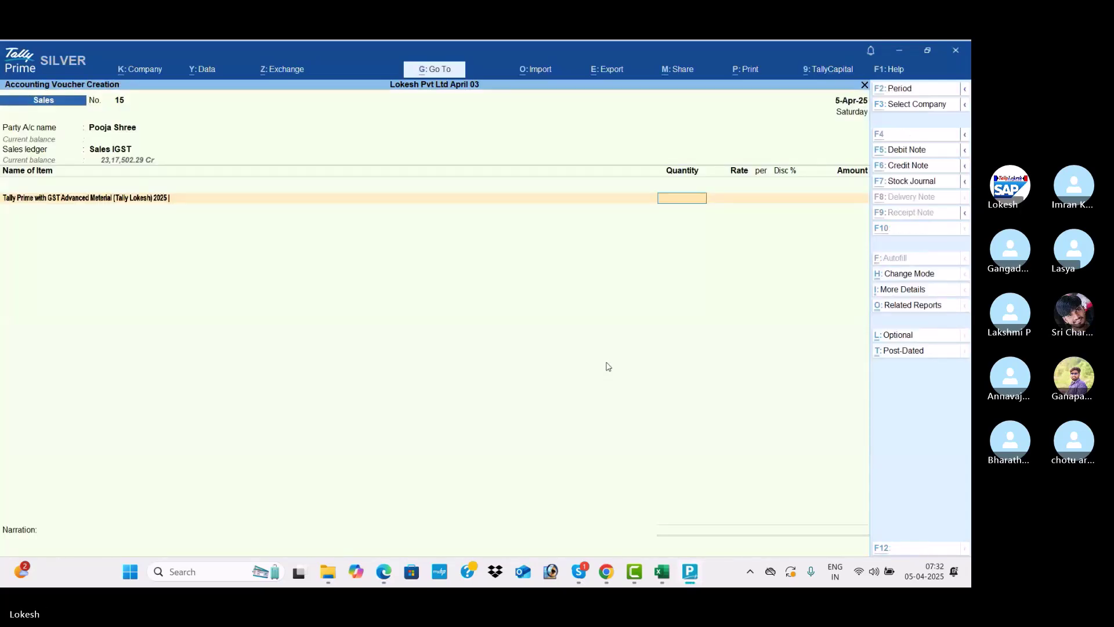
Turn on 'Provide Rate Inclusive of Tax for Stock Items' in F12 configuration and enter quantity 1 nos
key("alt+Tab")
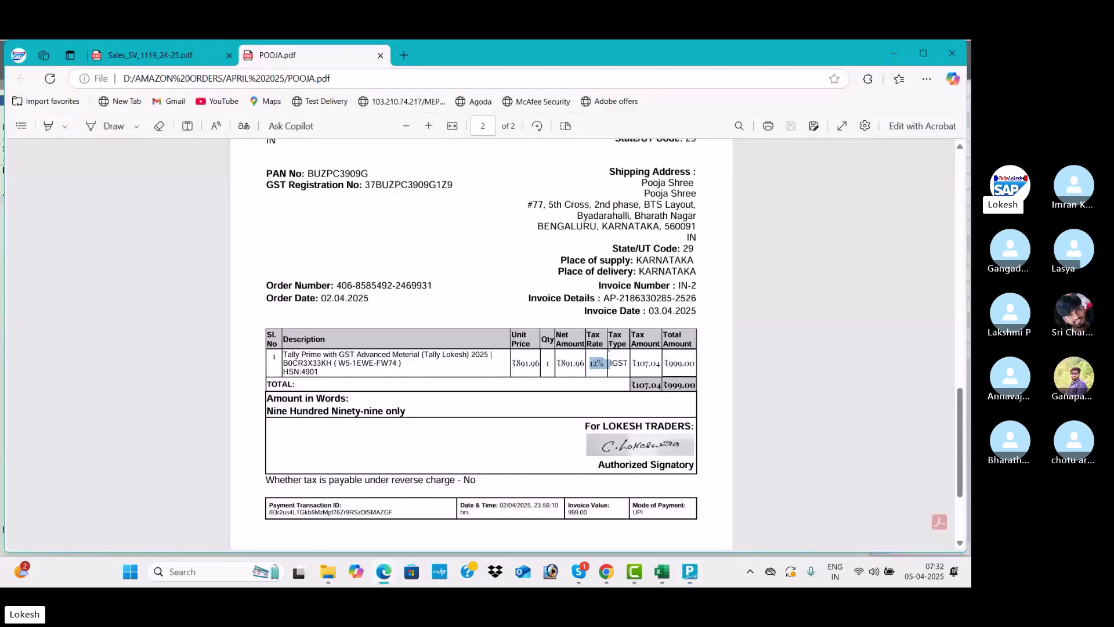
key("alt+Tab")
left_click(913, 549)
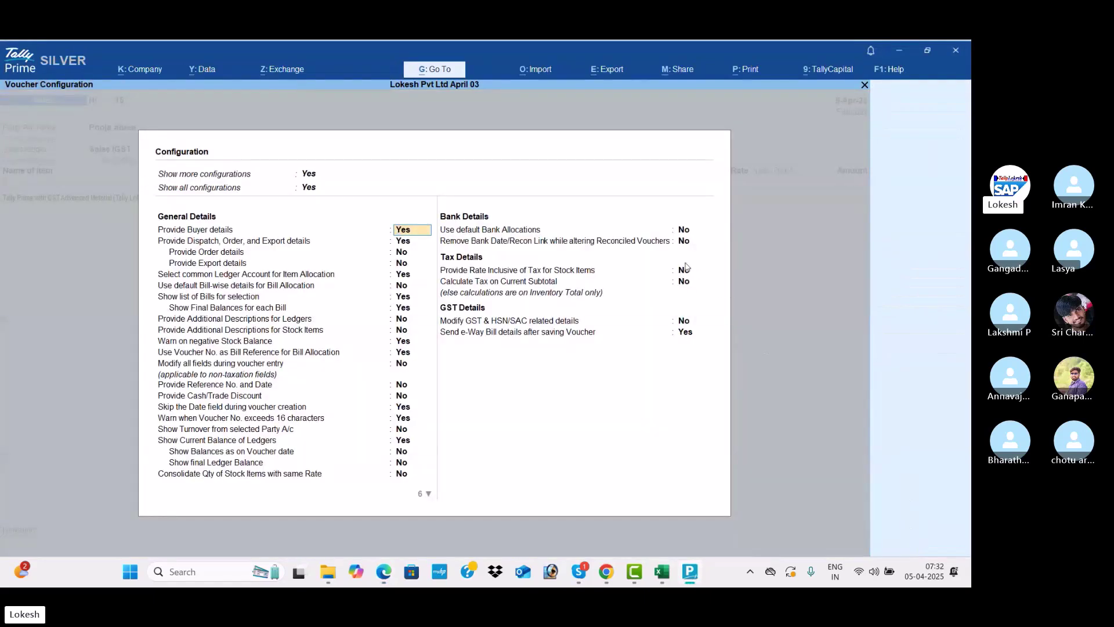
left_click(686, 271)
key("y")
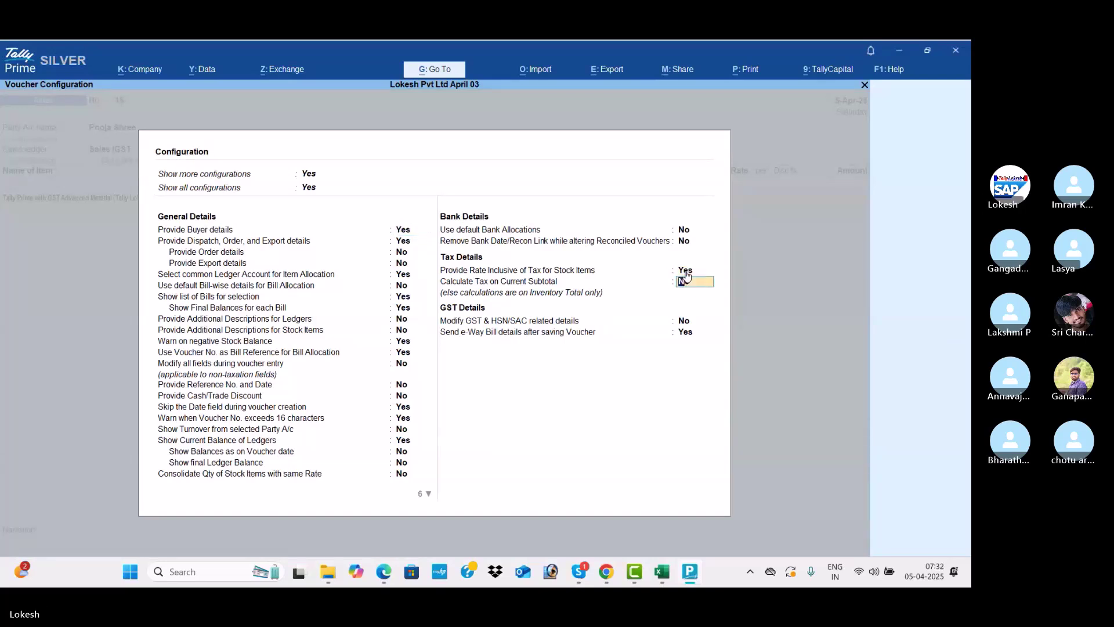
key("ctrl+a")
key("Return")
key("Return")
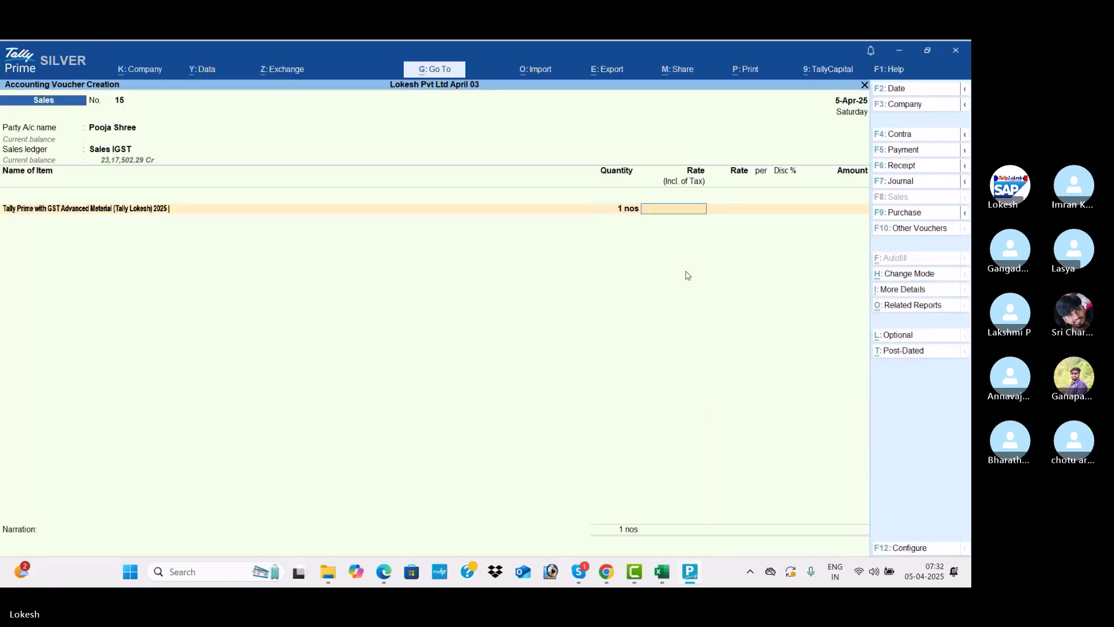
Check the invoice total of 999.00 on the Amazon invoice PDF
key("alt+Tab")
left_click_drag(667, 384, 693, 385)
key("alt+Tab")
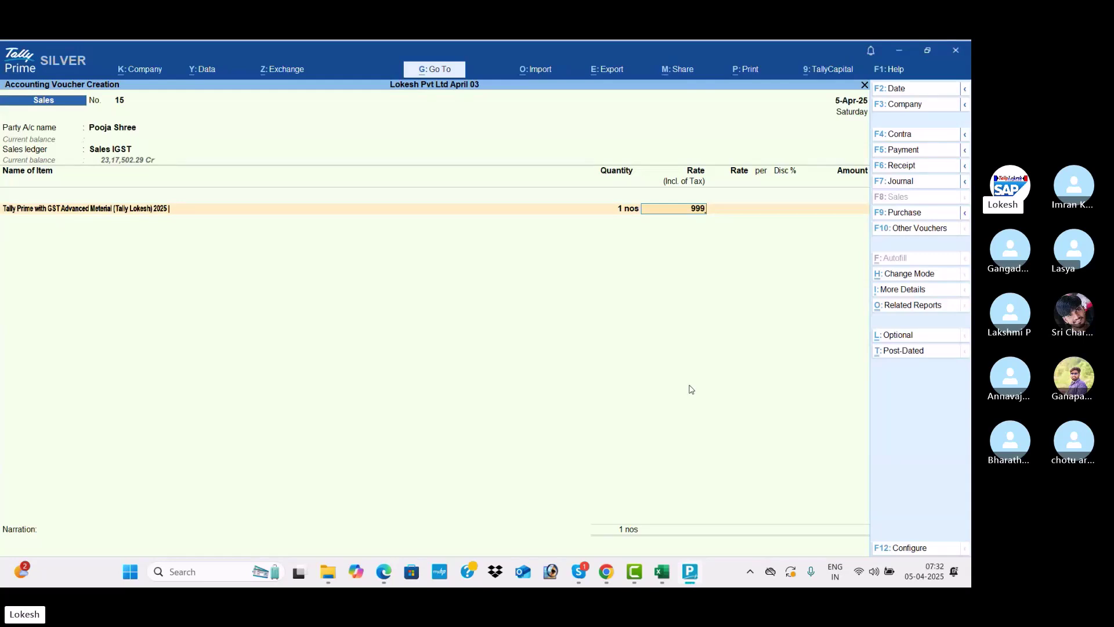
Enter 999 as the tax-inclusive rate and add an IGST line of 107.04
key("Return")
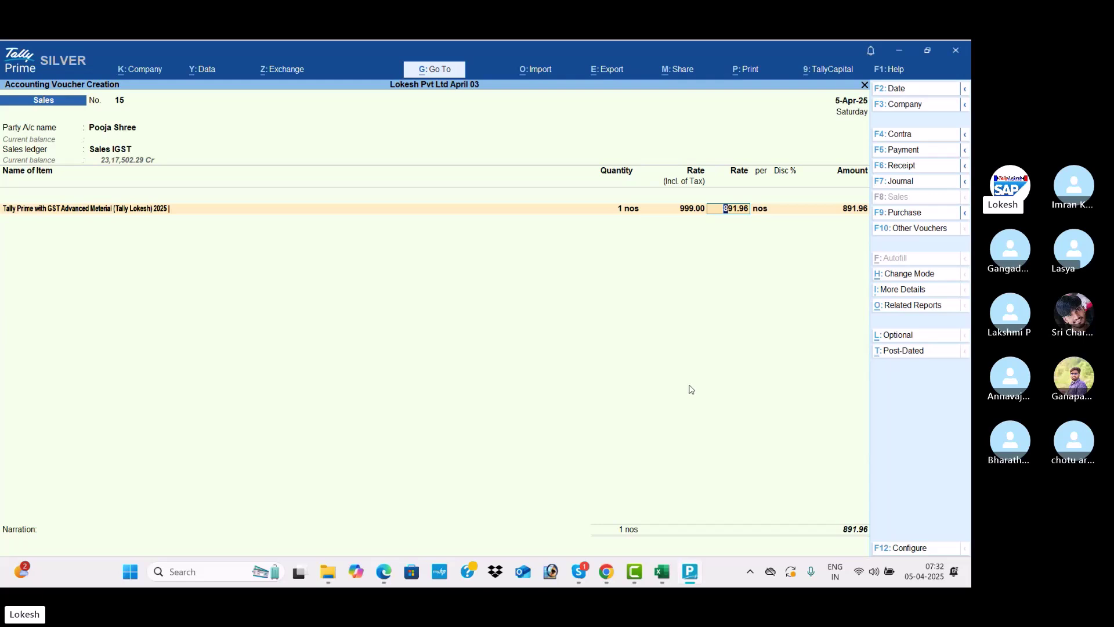
key("Return")
key("Return")
key("Return")
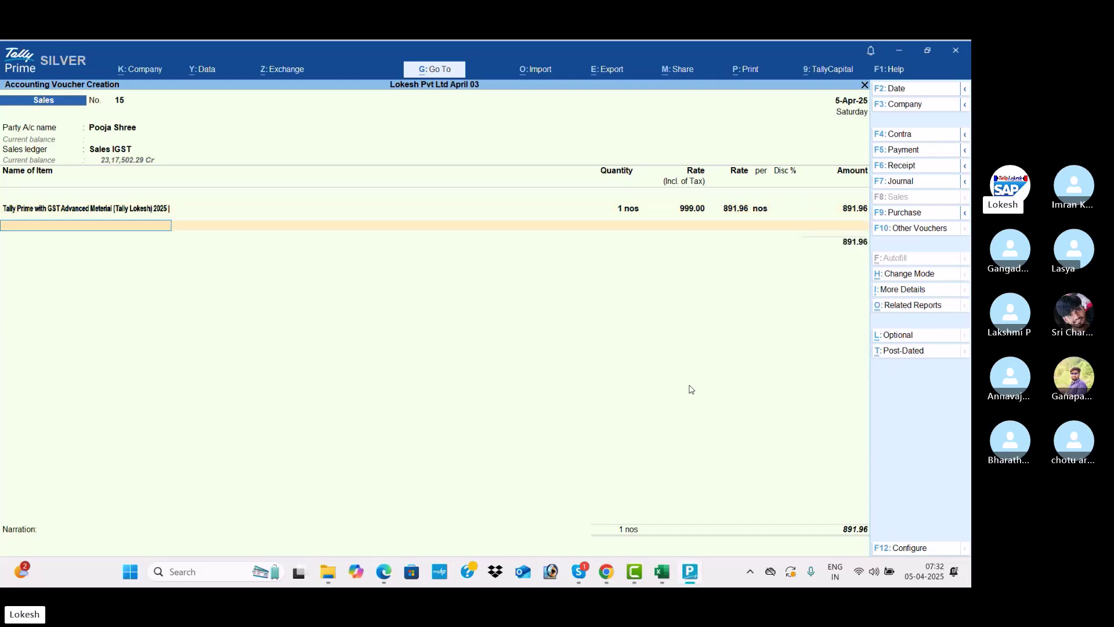
key("Return")
type("igst")
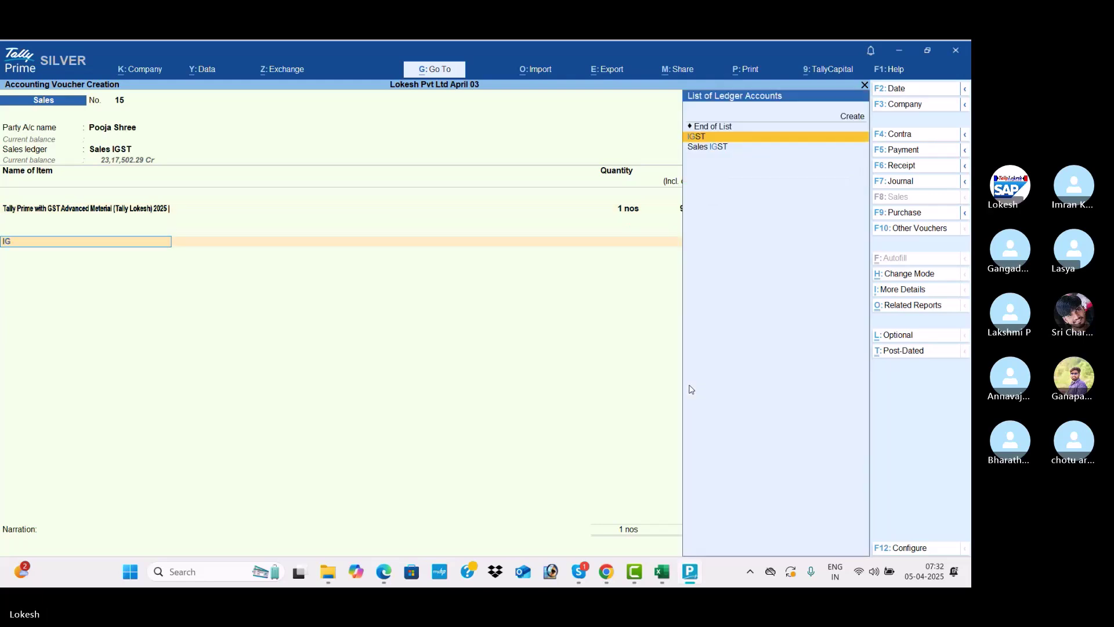
key("Return")
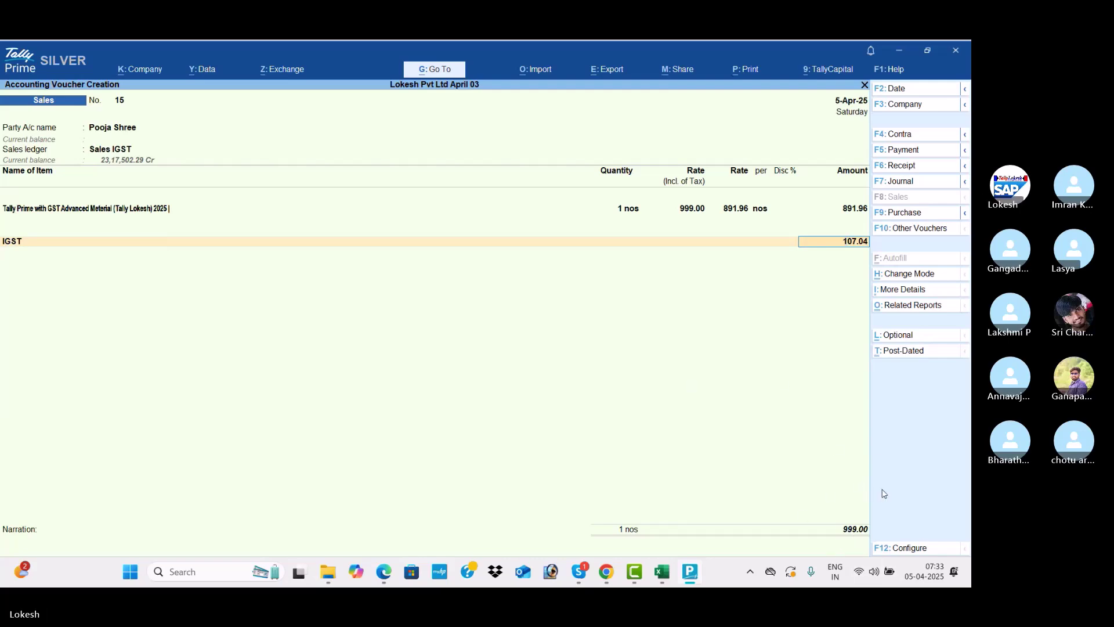
key("alt+Tab")
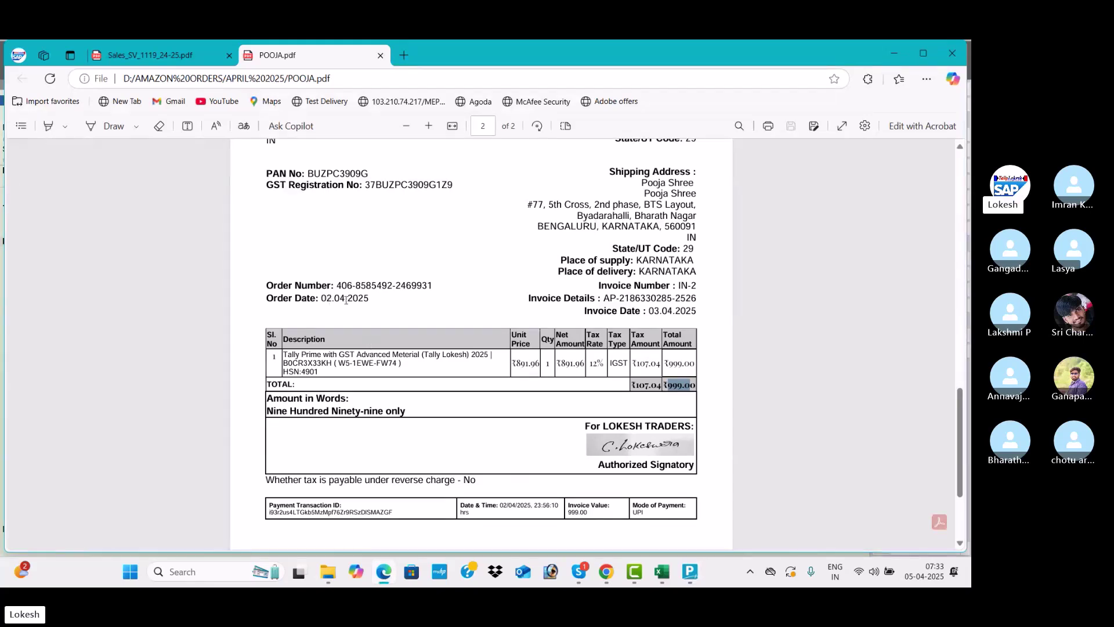
Change the voucher date to 2-Apr-25 with F2
key("alt+Tab")
key("F2")
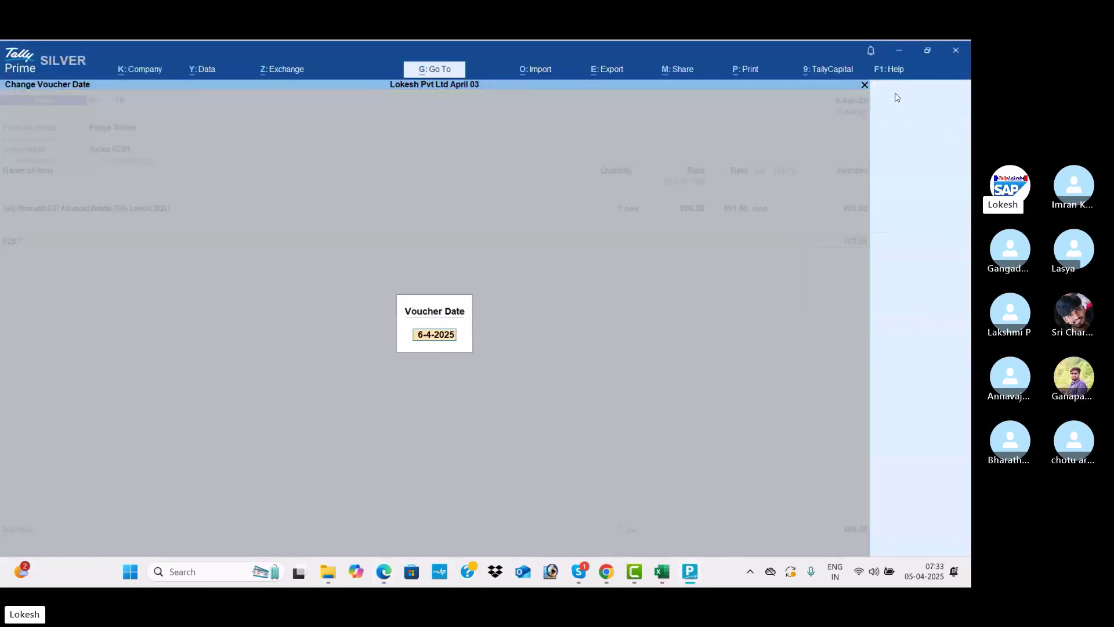
type("02.04")
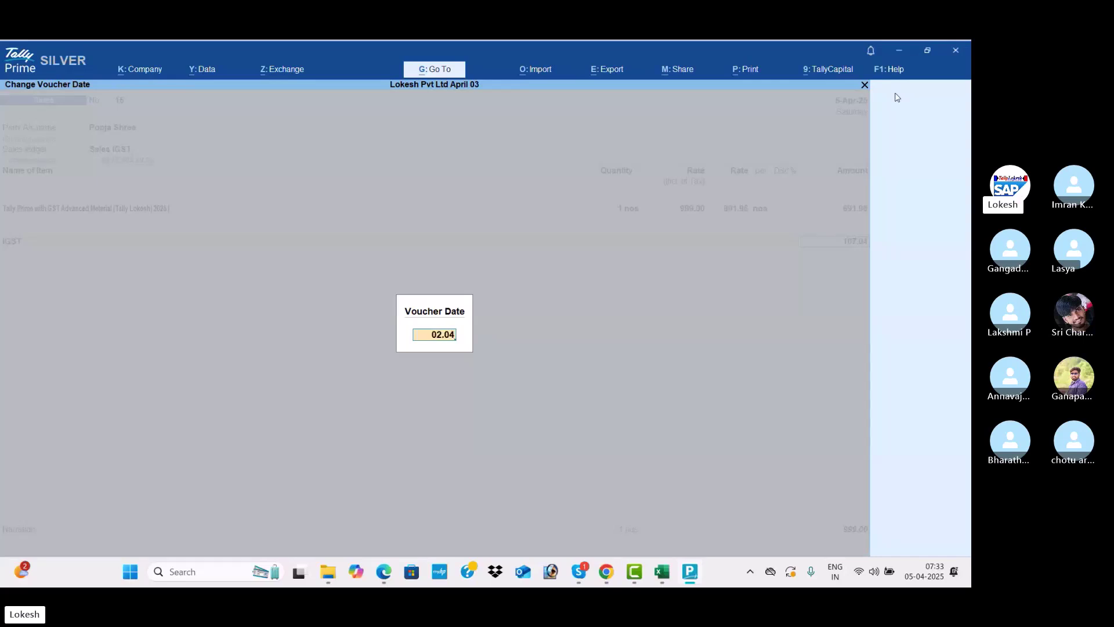
key("Return")
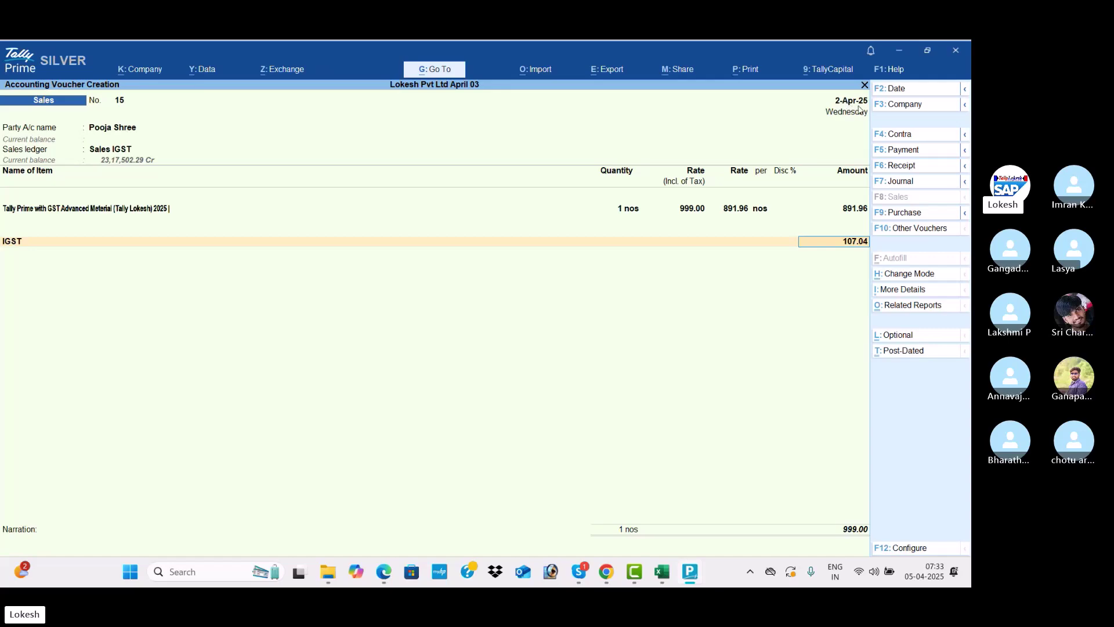
Verify the figures against the invoice PDF and accept the 999.00 voucher
key("alt+Tab")
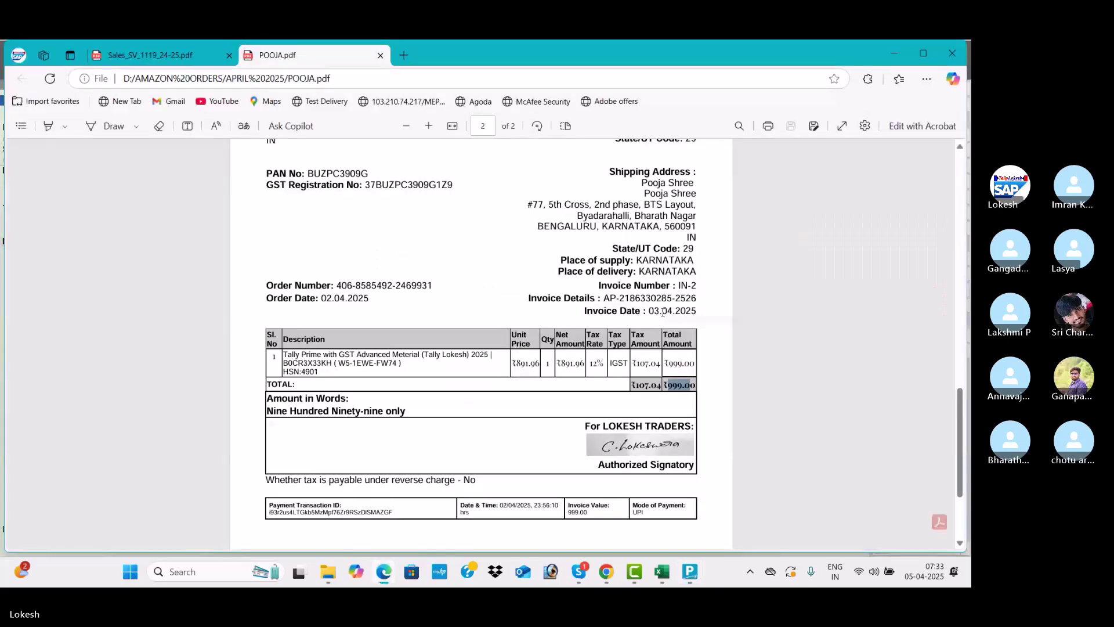
mouse_move(961, 407)
left_mouse_down()
mouse_move(962, 476)
mouse_move(953, 181)
mouse_move(969, 296)
mouse_move(962, 392)
left_mouse_up()
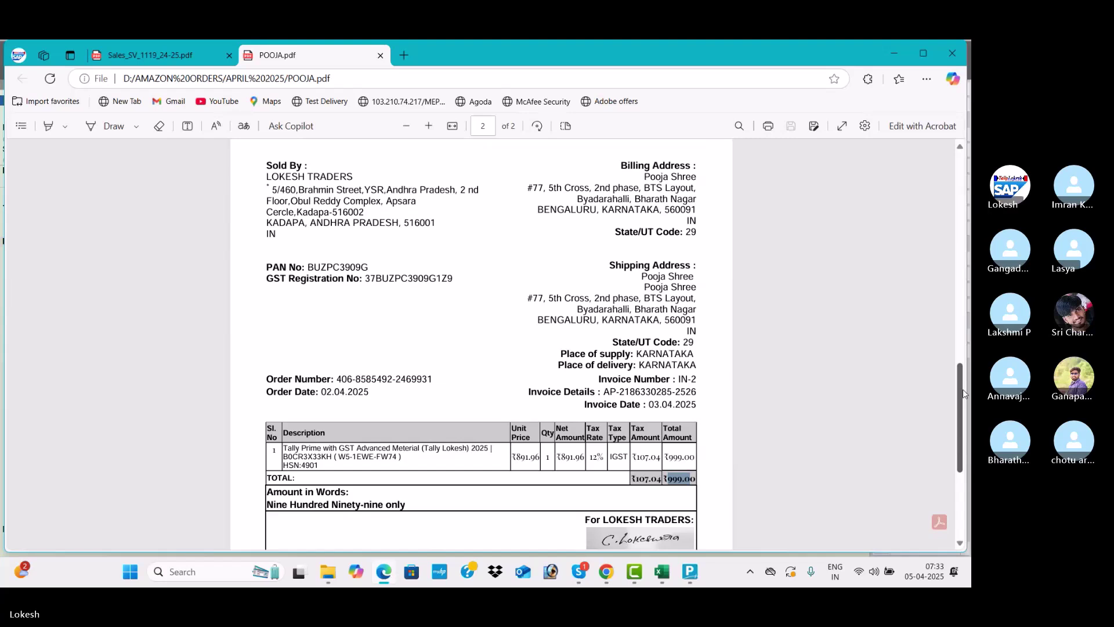
key("alt+Tab")
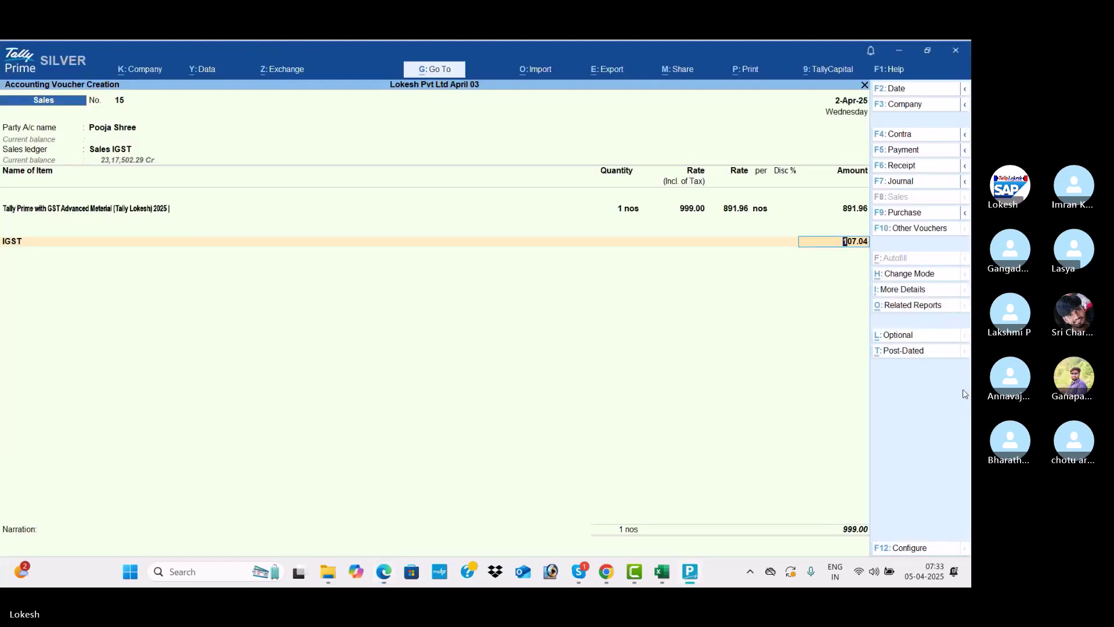
key("Return")
key("Return")
key("Return")
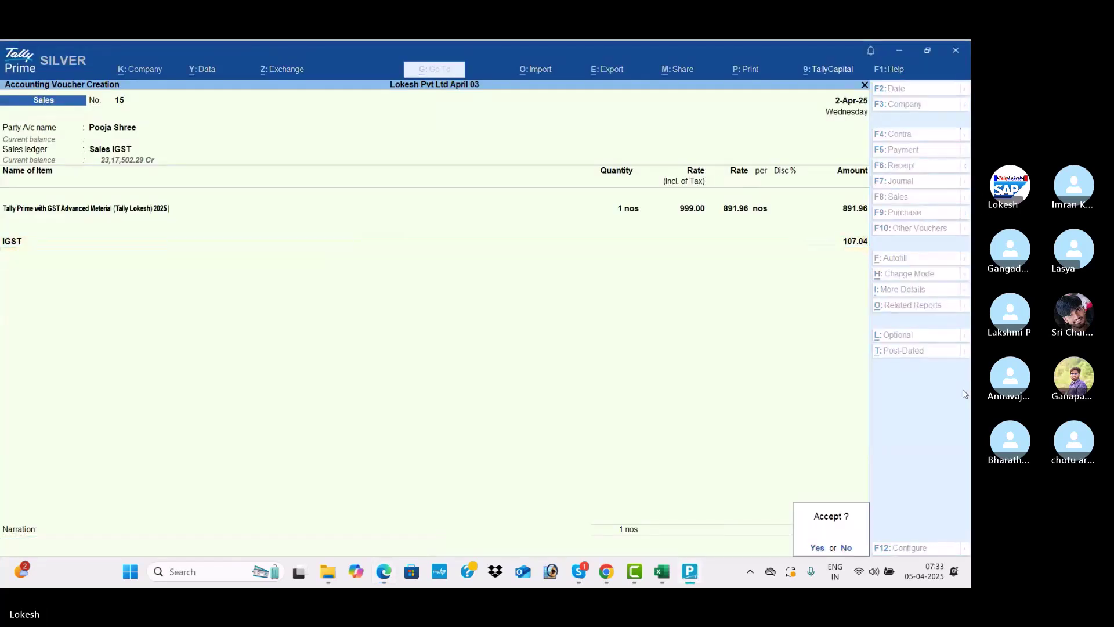
key("Return")
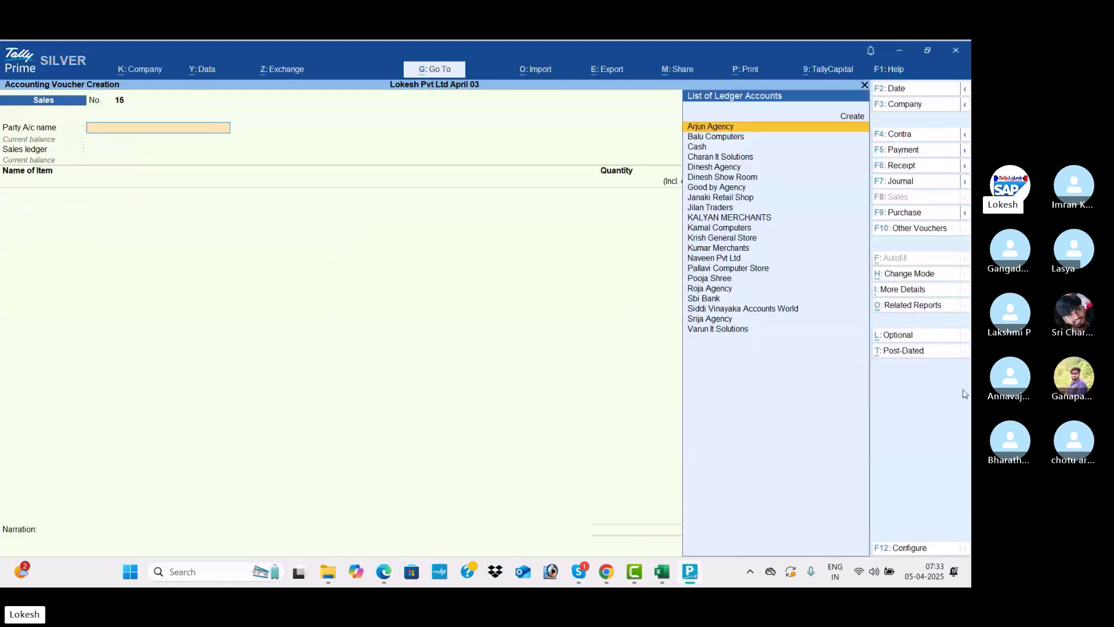
Switch to the Skype TALLY BATCH 67 group call window
key("alt+Tab")
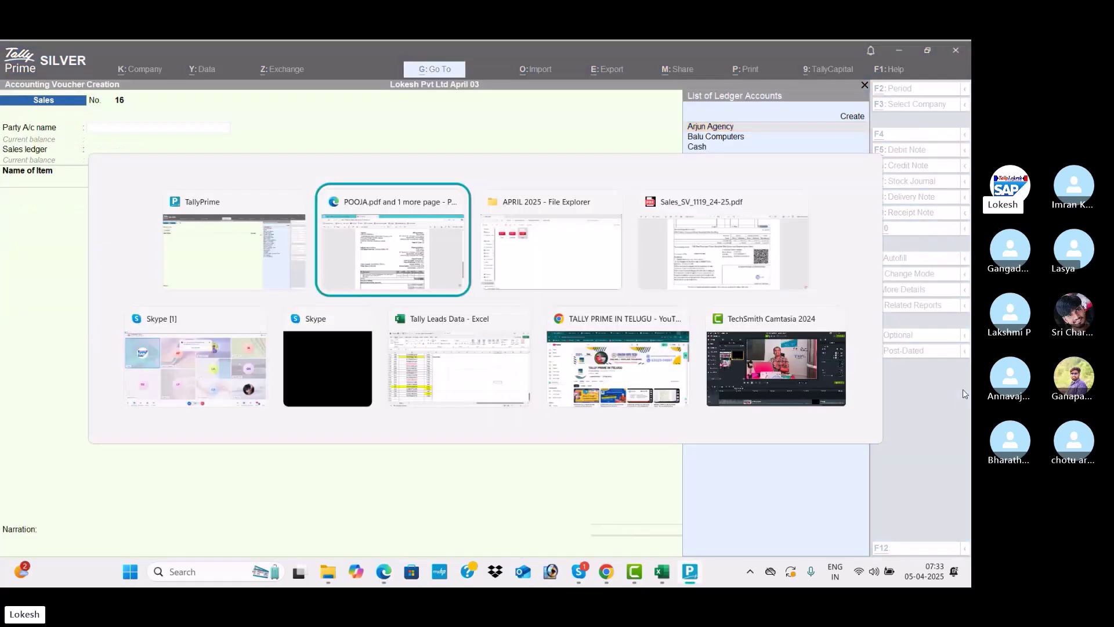
key("alt+Tab")
key("alt+Tab")
key("alt+Tab")
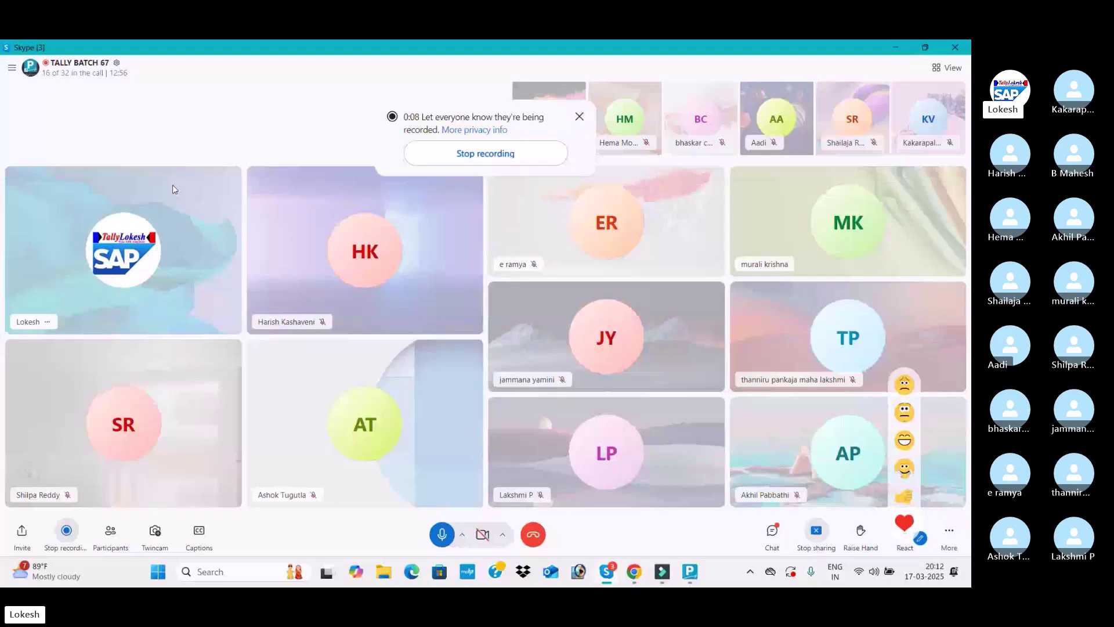
Set party Balu It Solutios, ledger Sales, and add Apple Mack Book and Asus items
key("alt+Tab")
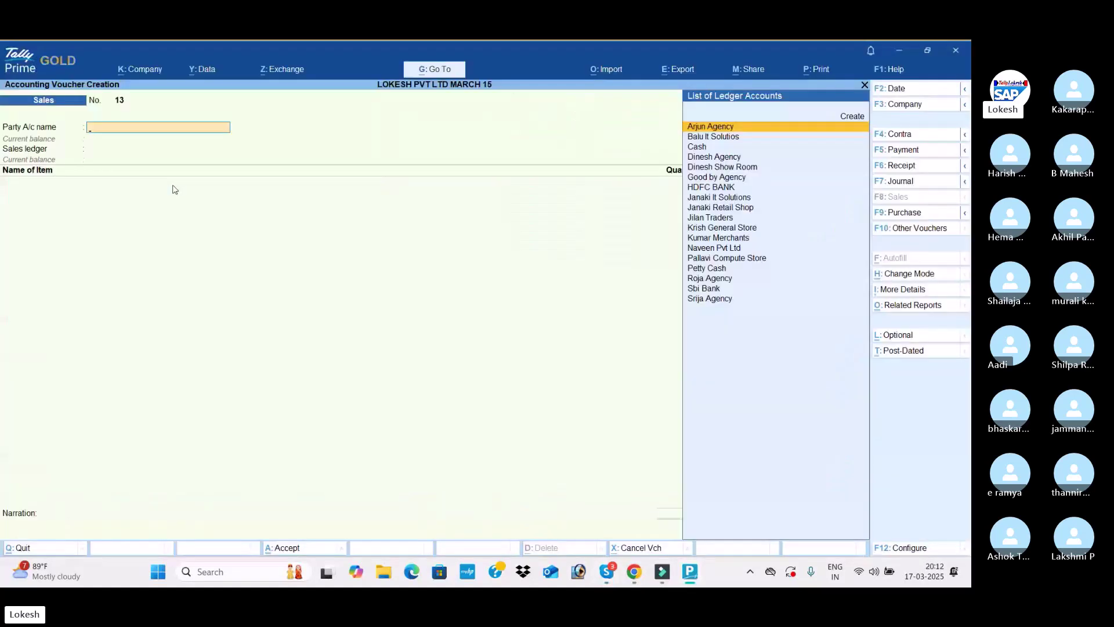
type("bal")
key("Return")
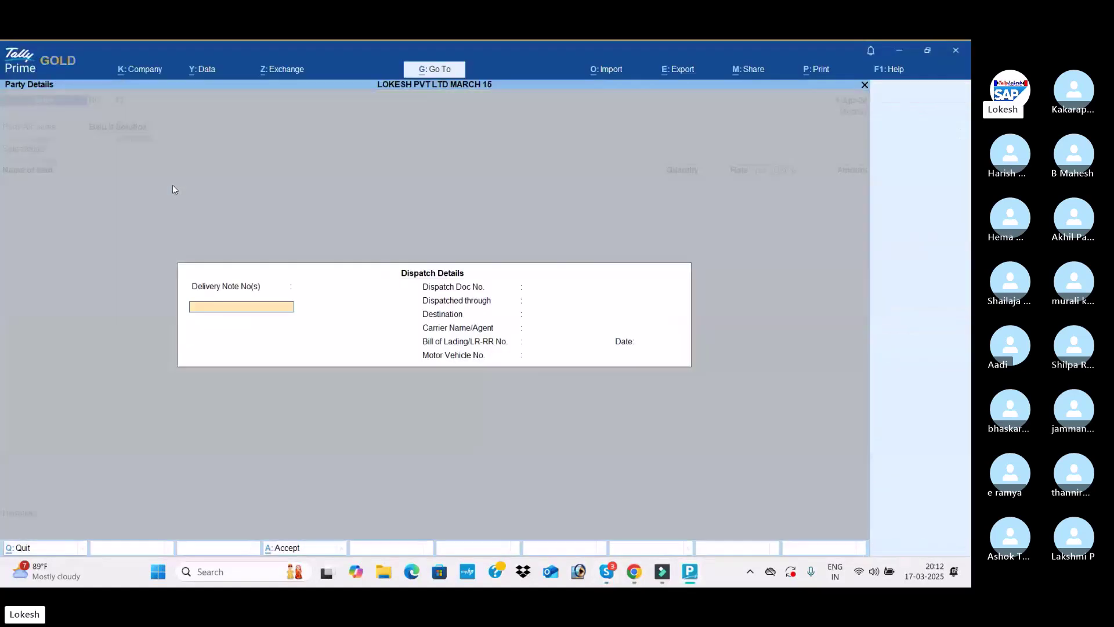
key("ctrl+a")
key("ctrl+a")
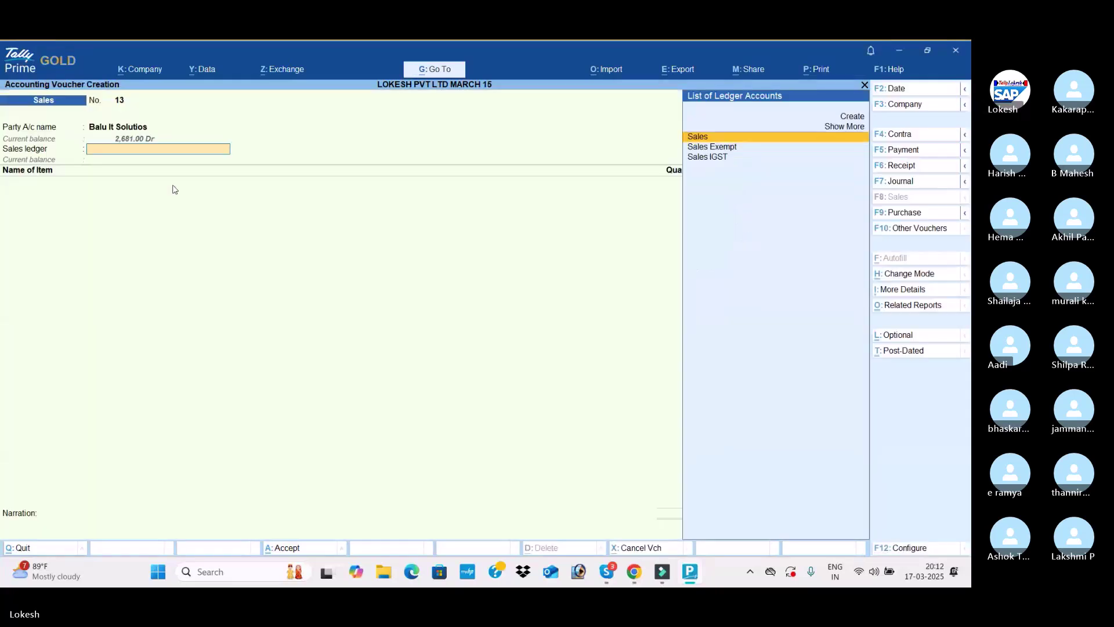
key("Return")
key("Return")
type("1")
key("Return")
key("Return")
key("Return")
key("Return")
key("Return")
key("Down")
key("Return")
type("1")
key("Return")
key("Return")
Add CGST, SGST and Round Off (-)0.01, then save the 1,680.00 voucher
key("Return")
key("Return")
key("Return")
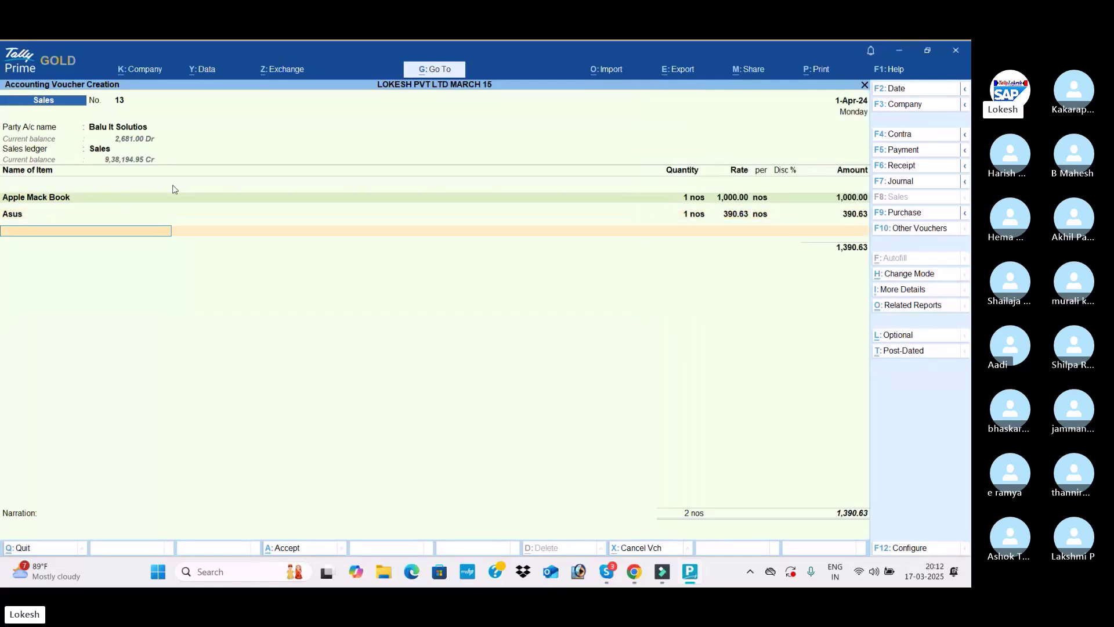
key("Return")
key("Return")
key("Return")
key("Return")
type("sg")
key("Return")
key("Return")
type("ro")
key("Return")
key("Return")
type("-)0.01")
key("Return")
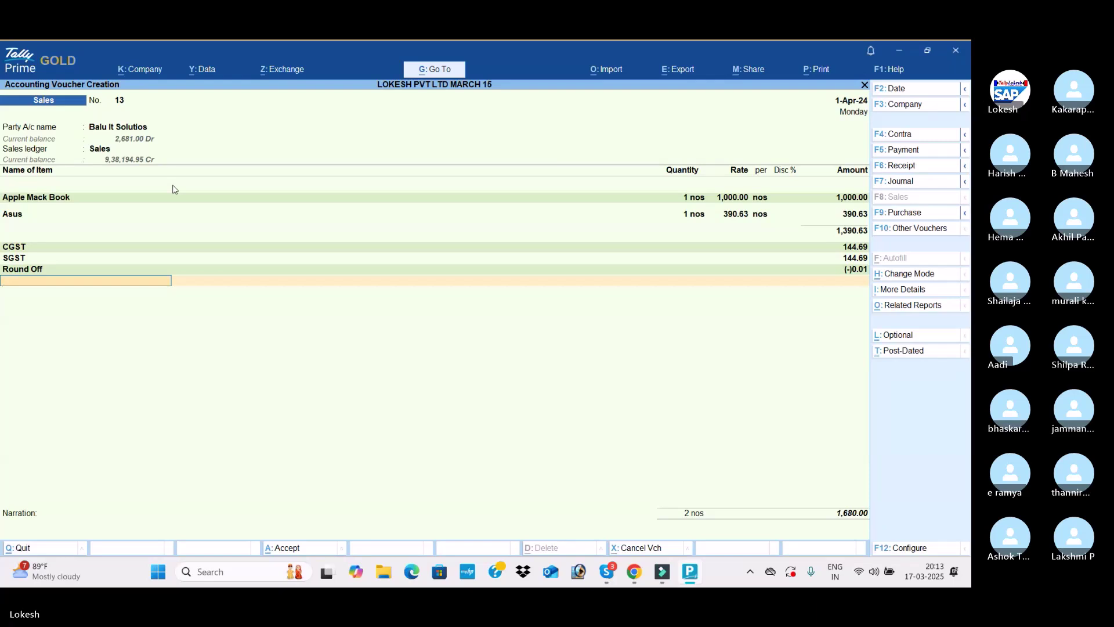
key("ctrl+a")
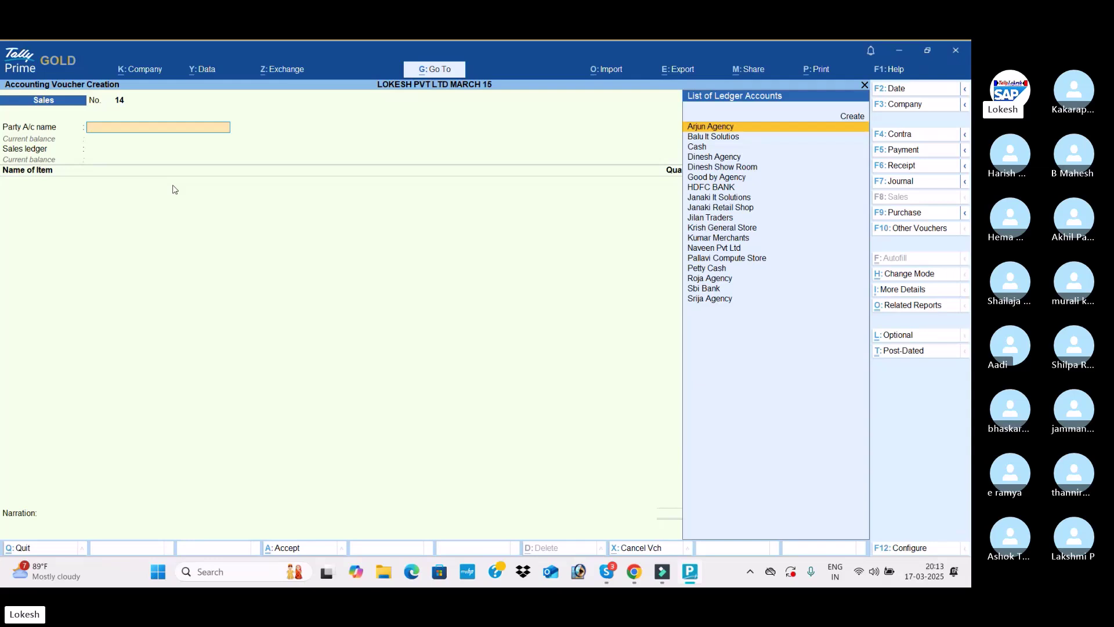
Choose Dinesh Show Room as the party, then back out of the party details
type("d")
key("Down")
key("Return")
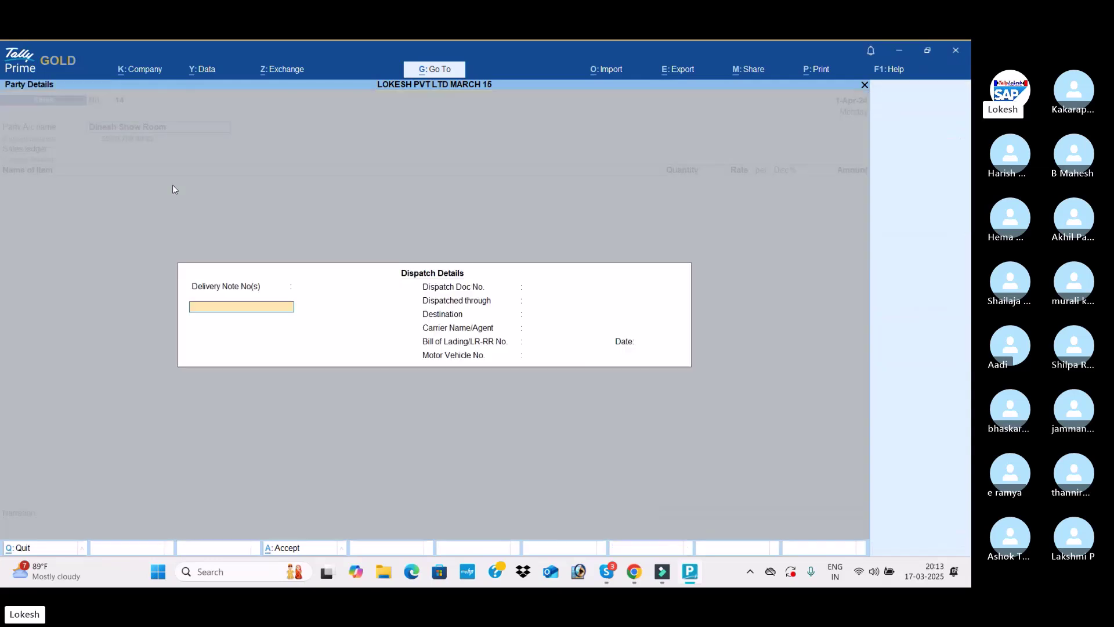
key("ctrl+a")
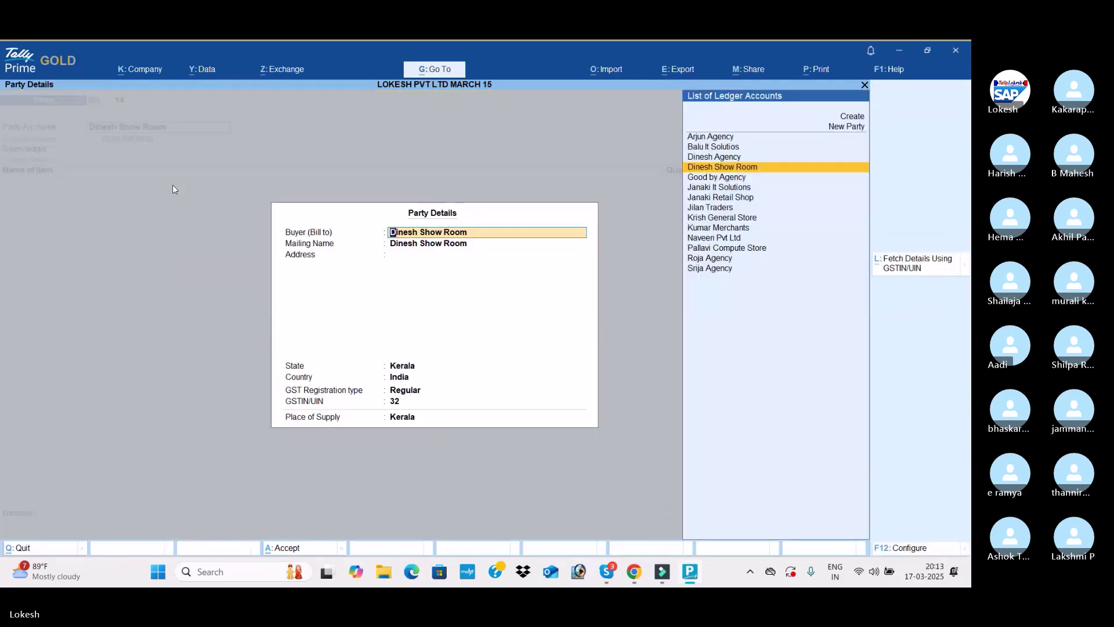
key("Escape")
key("Escape")
key("Escape")
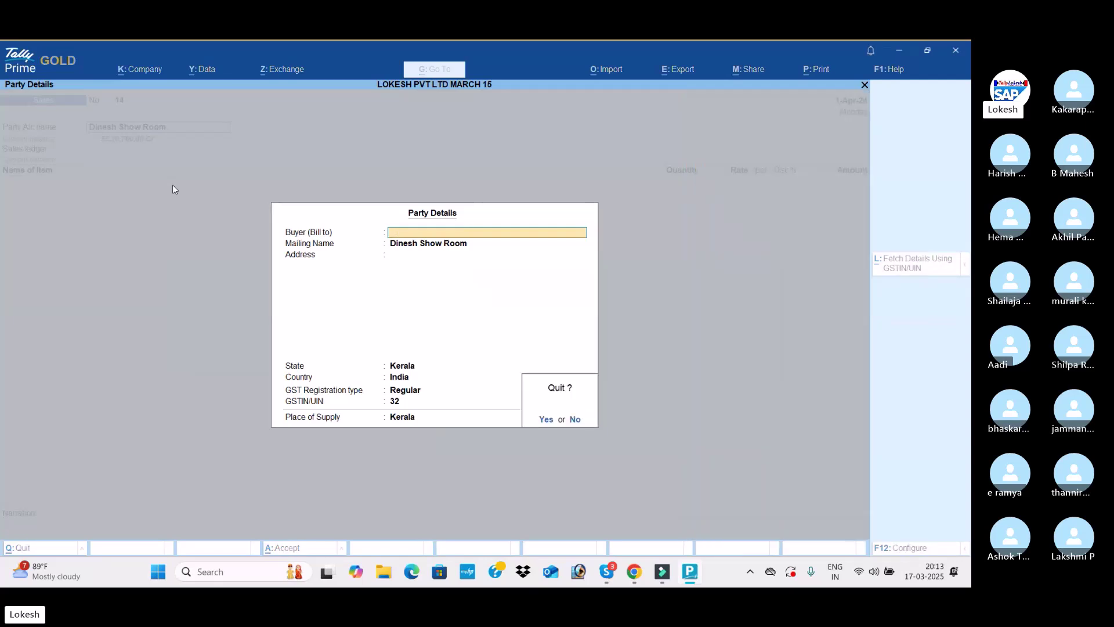
key("Escape")
Create a new party ledger Jai Pvt Ltd under Sundry Debtors
key("alt+c")
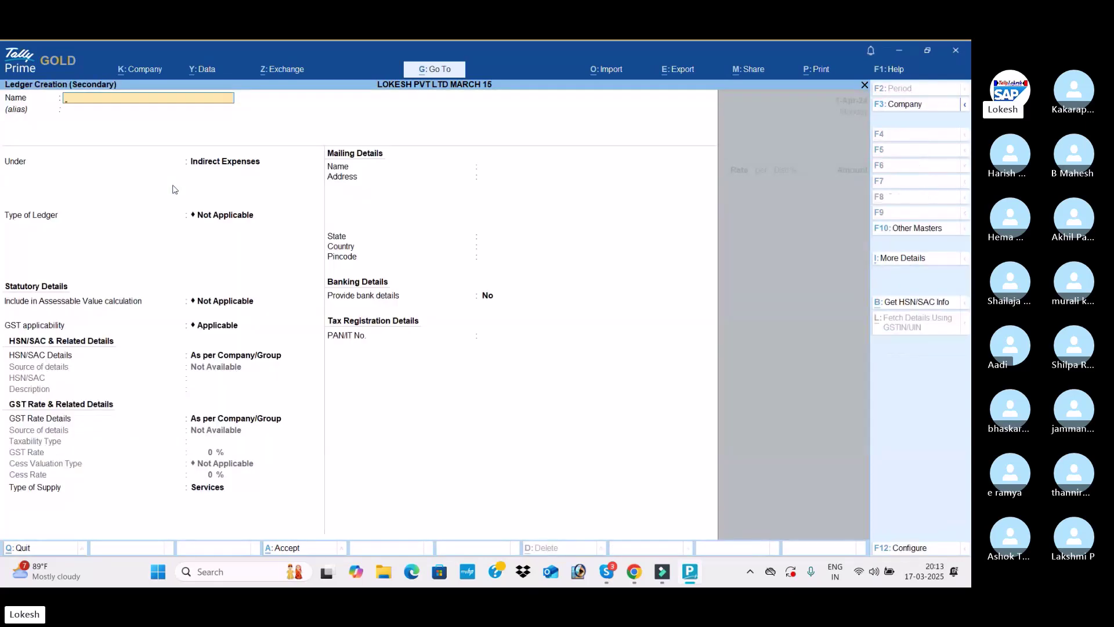
type("Jai Pvt Ltd")
key("Return")
key("Return")
type("Sun")
key("Down")
key("Return")
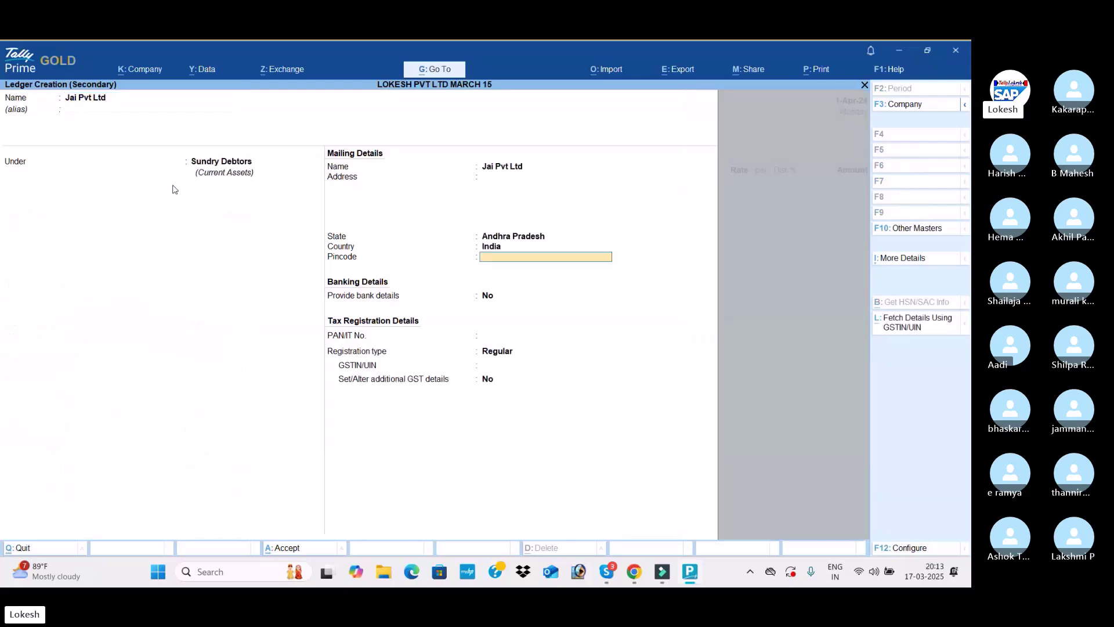
Set the Jai Pvt Ltd ledger's country to India and state to Telangana
key("BackSpace")
type("Te")
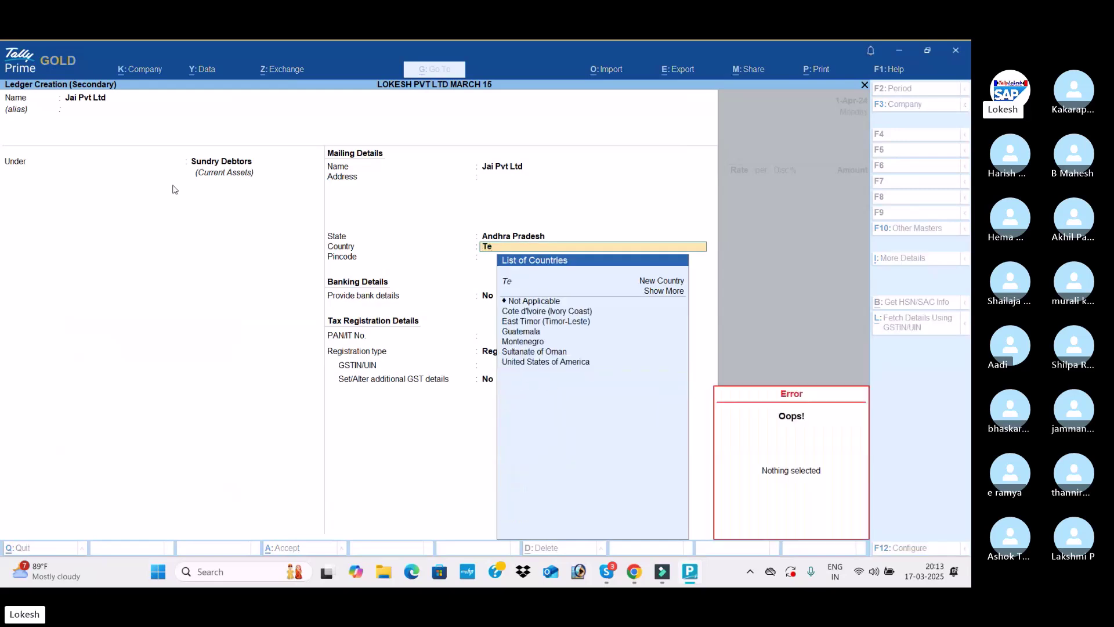
key("Down")
key("BackSpace")
key("BackSpace")
type("In")
key("Down")
key("Return")
key("BackSpace")
key("BackSpace")
type("Te")
key("Return")
key("Return")
key("Return")
key("Return")
key("Return")
key("Return")
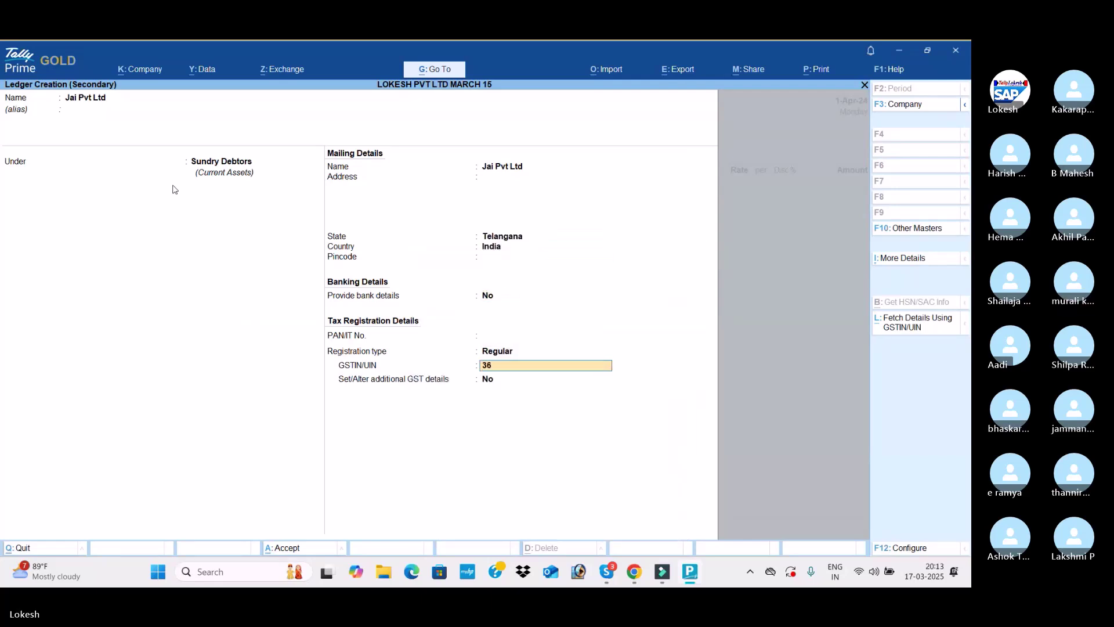
key("Return")
Save the Jai Pvt Ltd ledger and select Sales IGST as the sales ledger
key("ctrl+a")
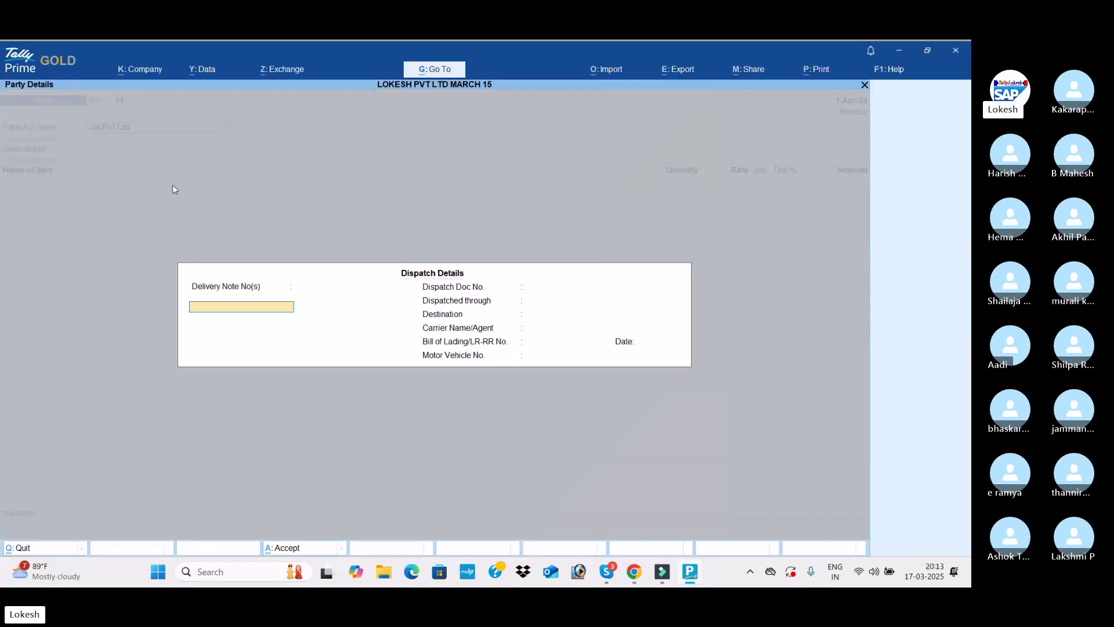
key("ctrl+a")
key("ctrl+a")
key("Down")
key("Down")
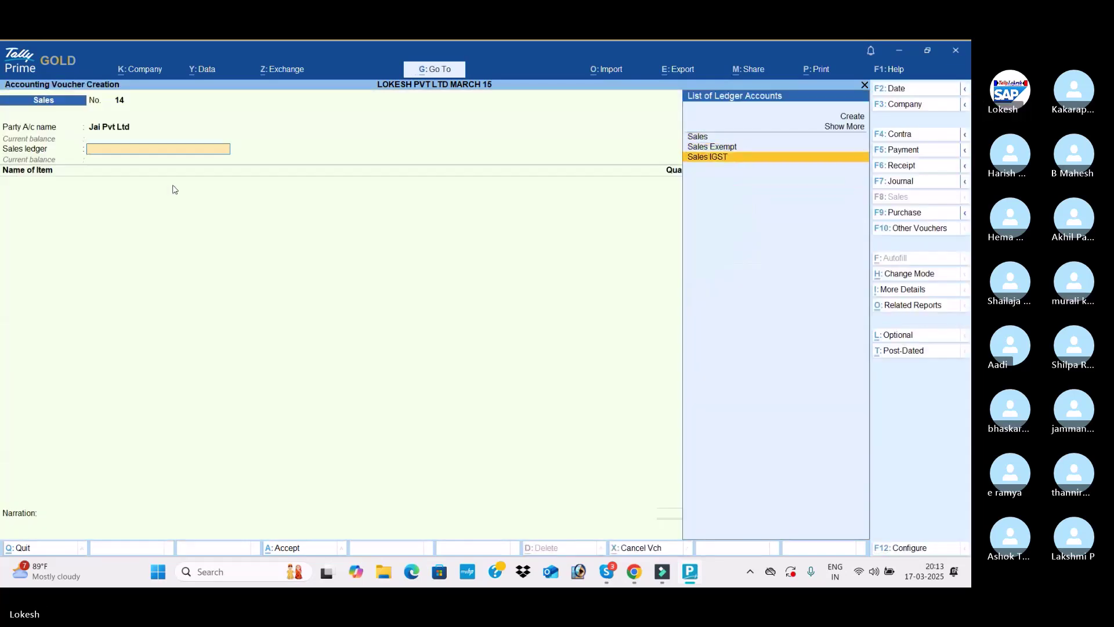
key("Return")
Add 1 Asus and 2 Apple Mack Book as the invoice items
key("Down")
key("Down")
key("Return")
type("1 nos")
key("Return")
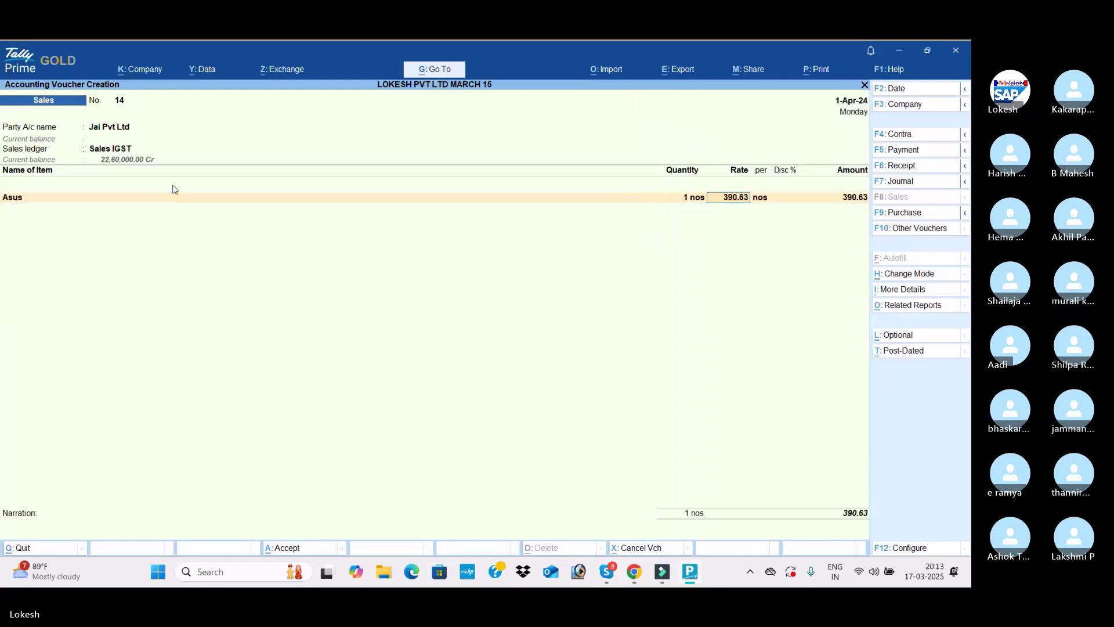
key("Return")
key("Return")
key("Return")
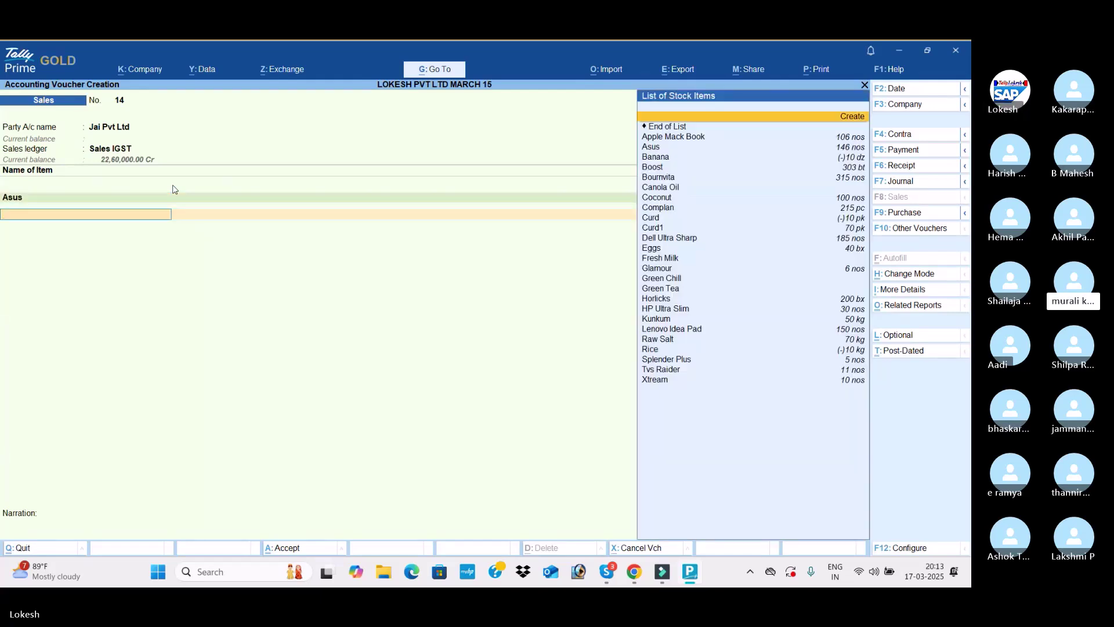
key("Down")
key("Return")
type("2")
key("Return")
key("Return")
key("Return")
Add IGST and Round Off ledger lines to invoice No. 14
key("Return")
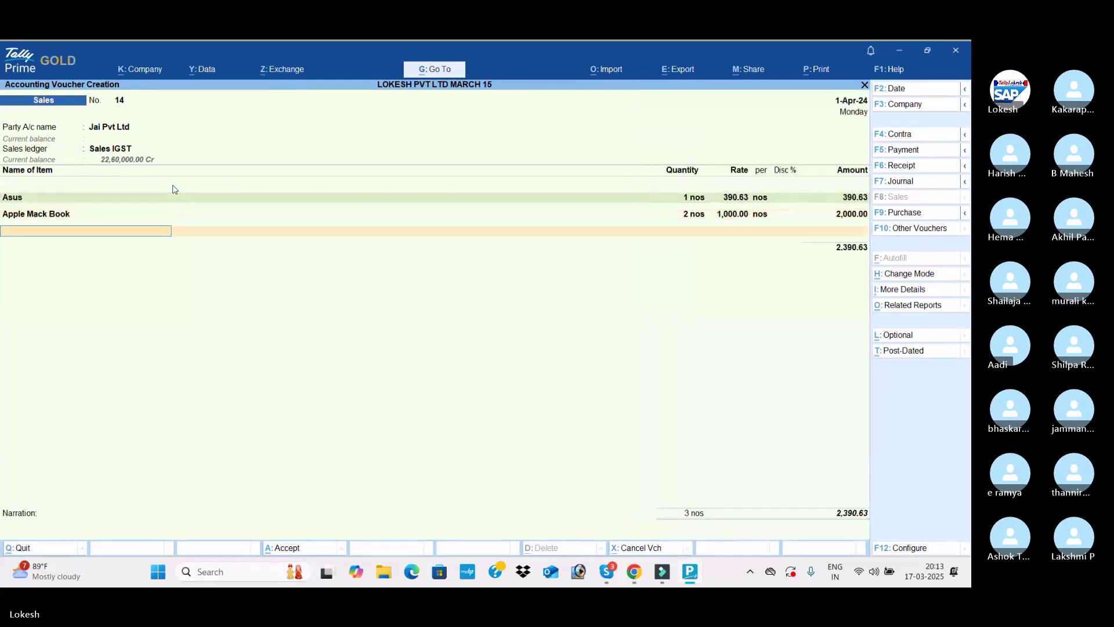
key("Return")
type("Ig")
key("Return")
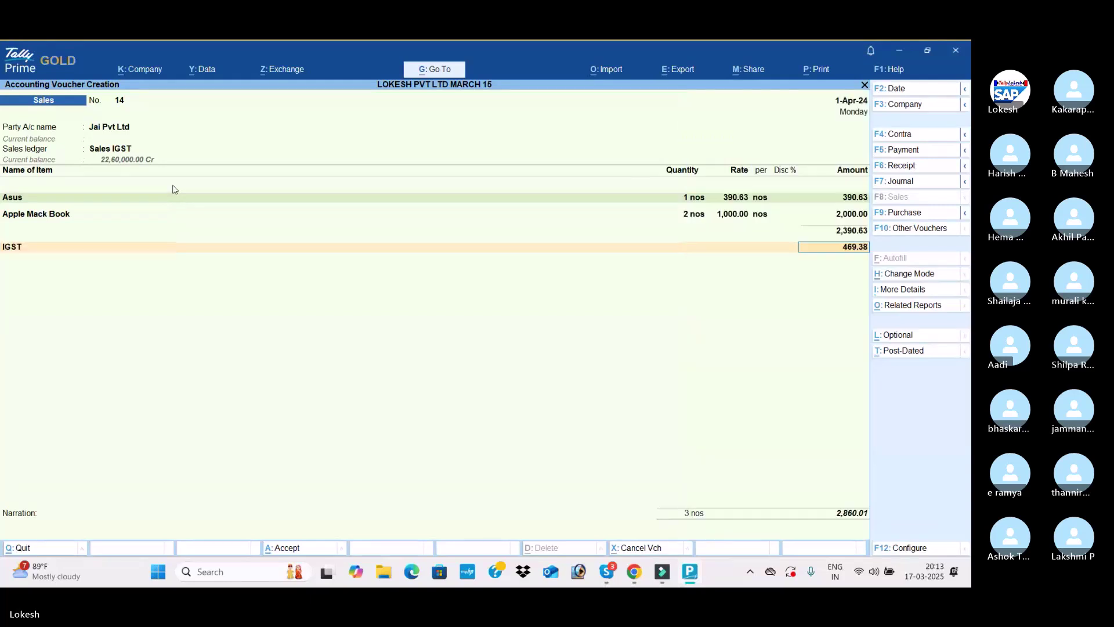
key("Return")
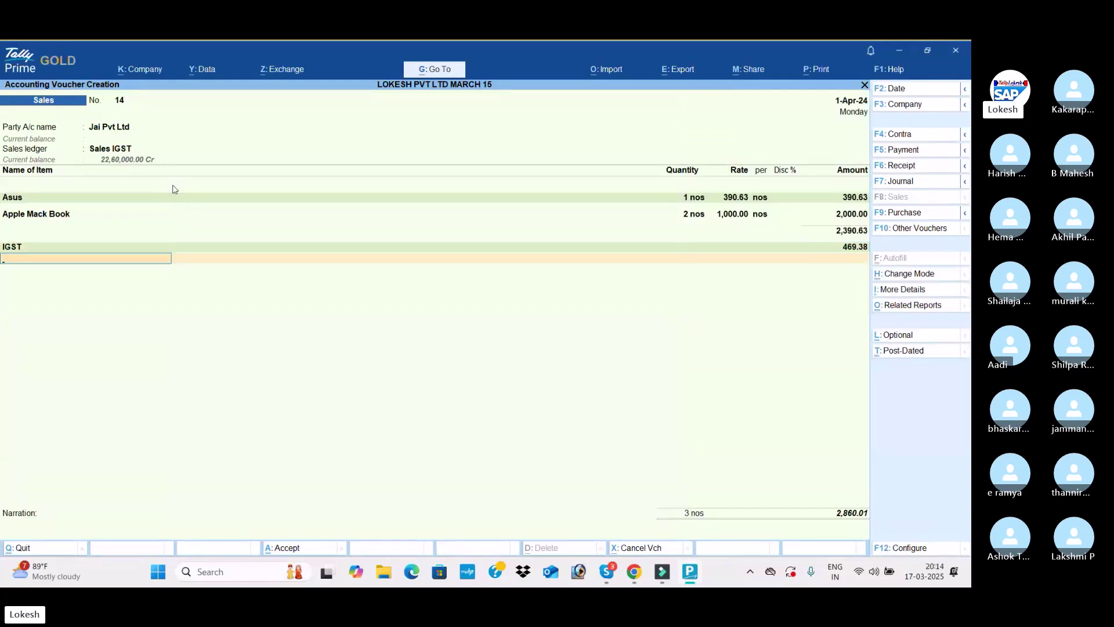
type("Ro")
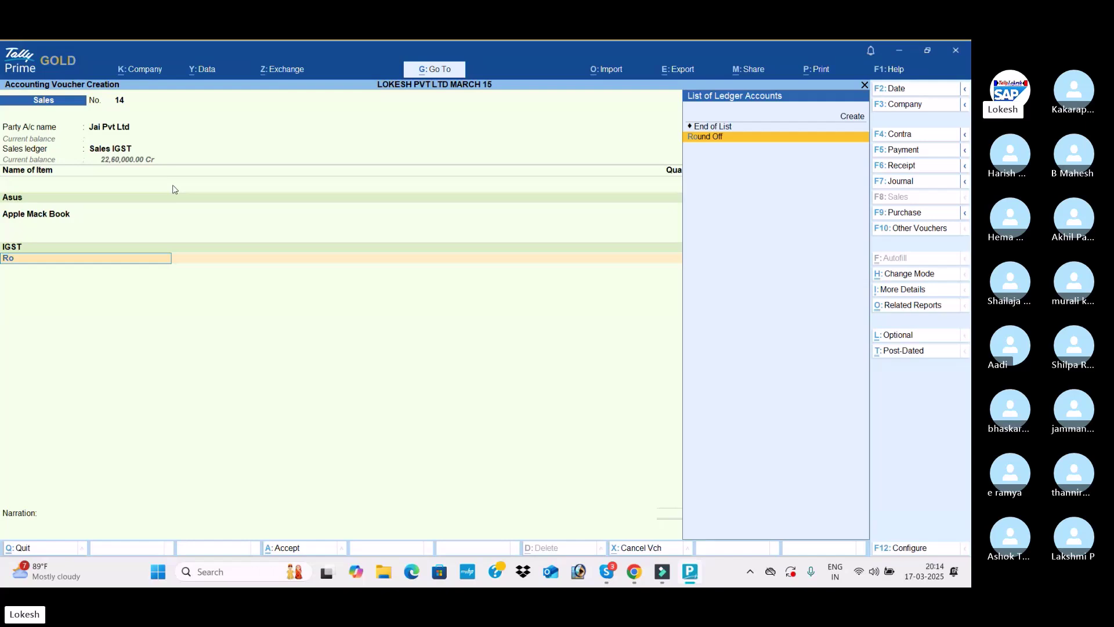
key("Return")
key("Return")
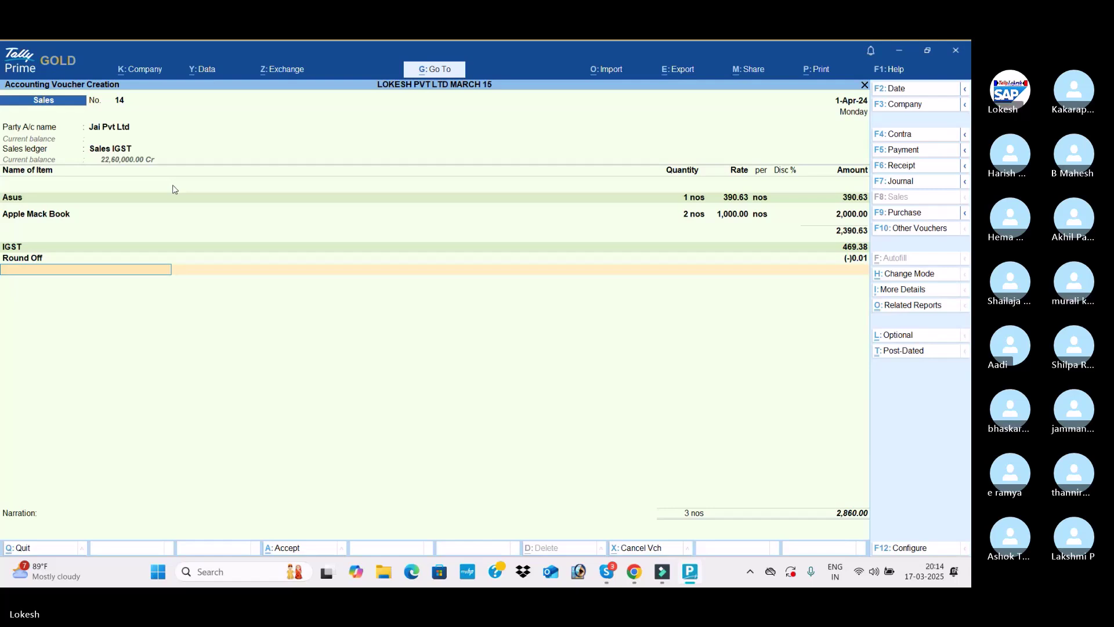
Save sales invoice No. 14 and quit voucher entry
key("ctrl+a")
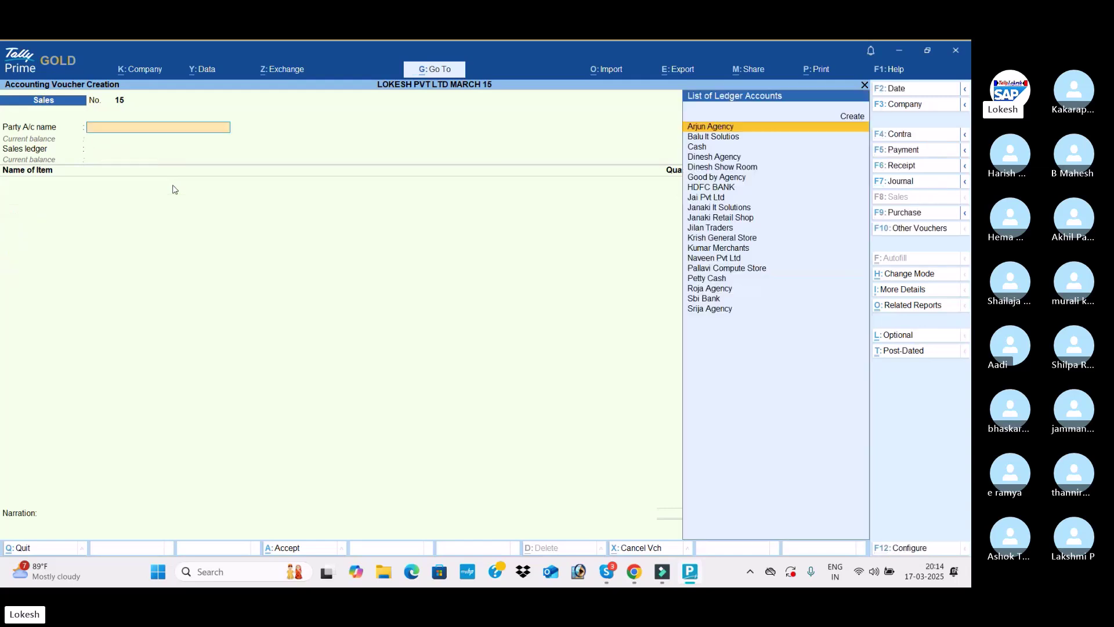
key("Escape")
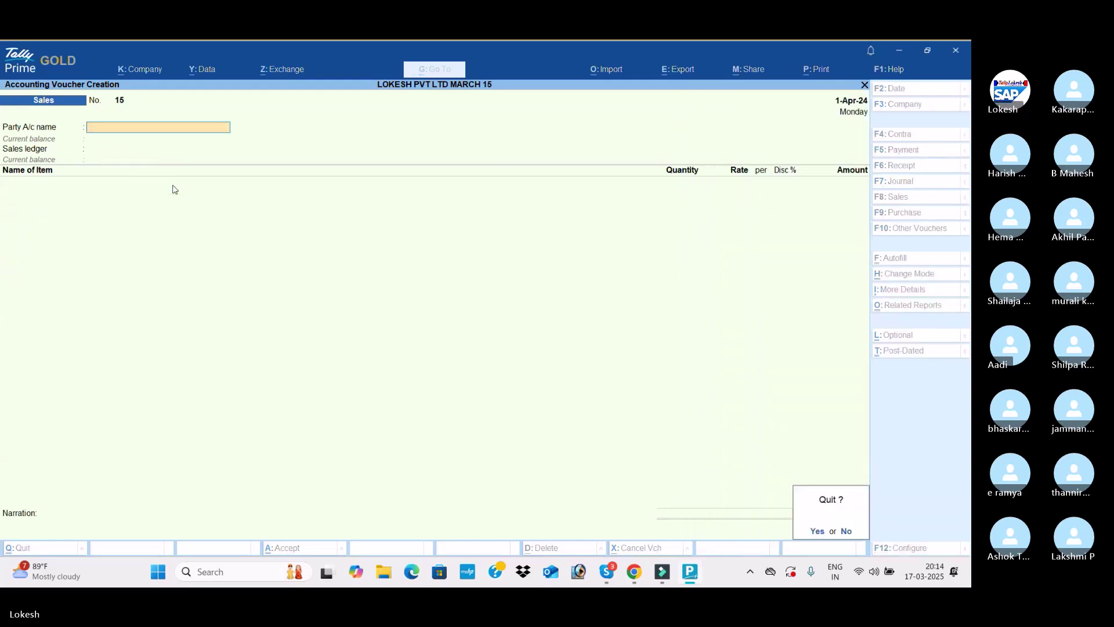
key("Return")
Open the Sales voucher type for alteration
key("Up")
key("Up")
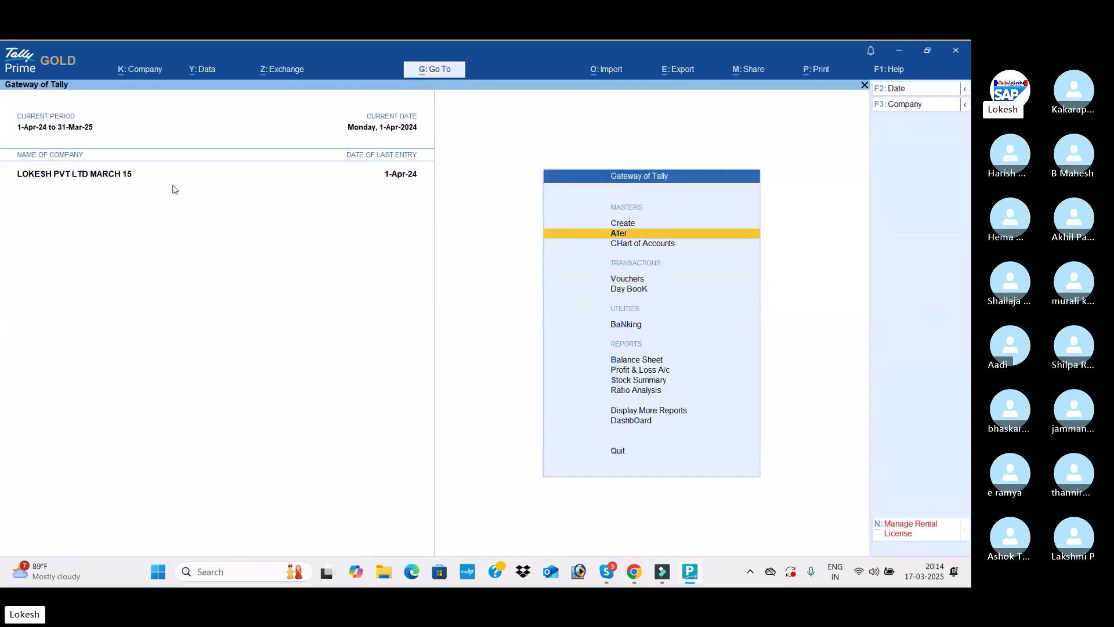
key("Return")
key("Down")
key("Down")
key("Return")
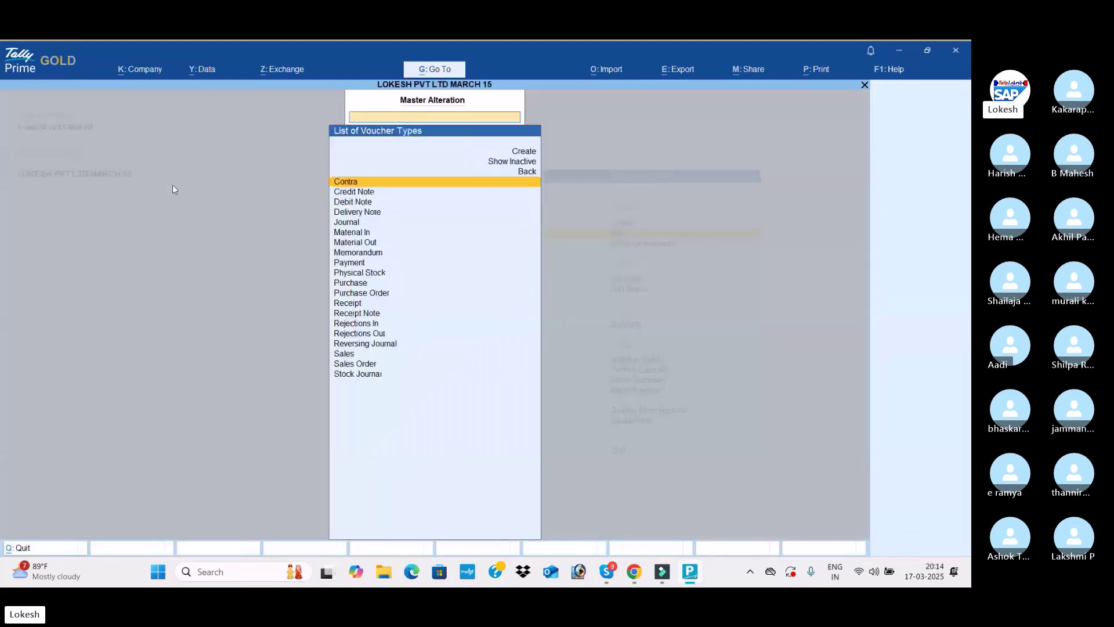
type("Sal")
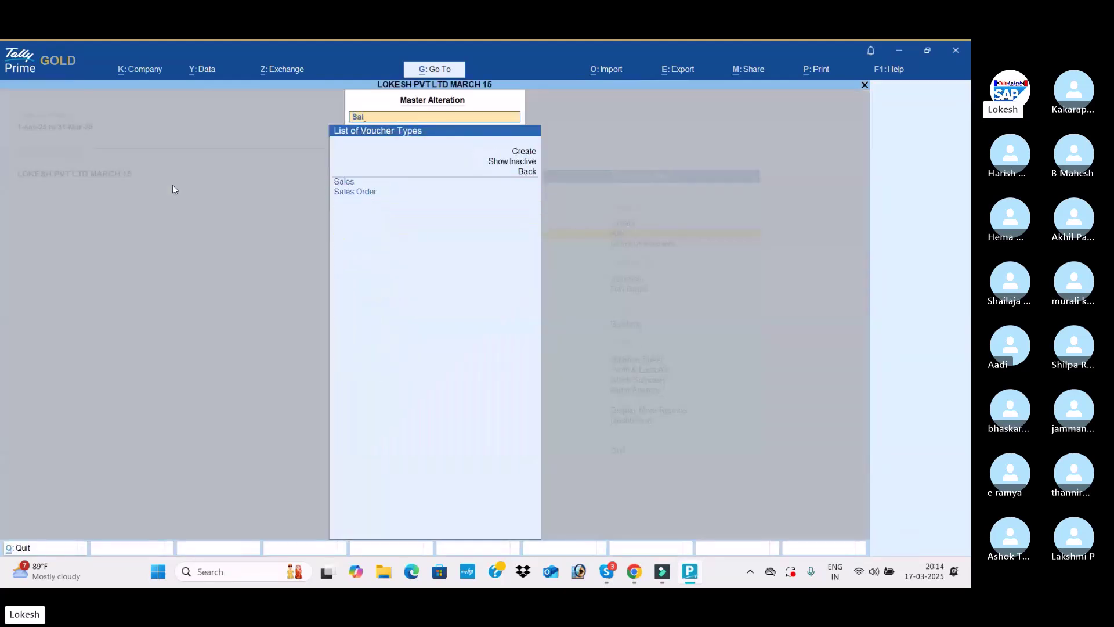
key("Return")
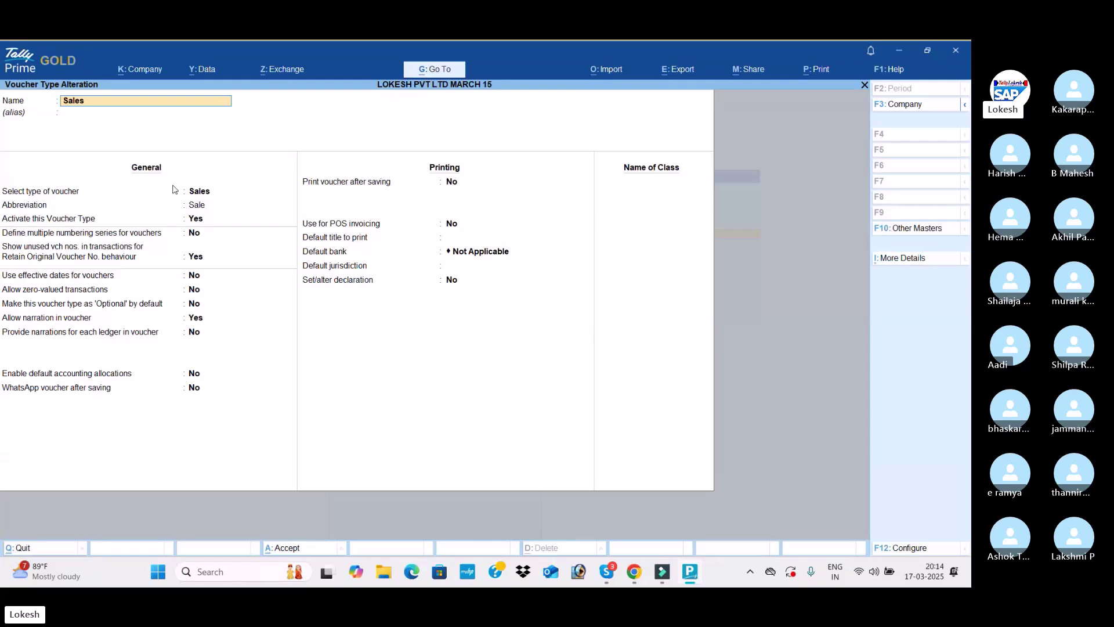
Add a voucher class named Sales, leaving excluded groups empty
key("Return")
key("Return")
key("Return")
key("Return")
key("Return")
key("Return")
key("Return")
key("Return")
key("Return")
key("Return")
key("Return")
key("Return")
key("Return")
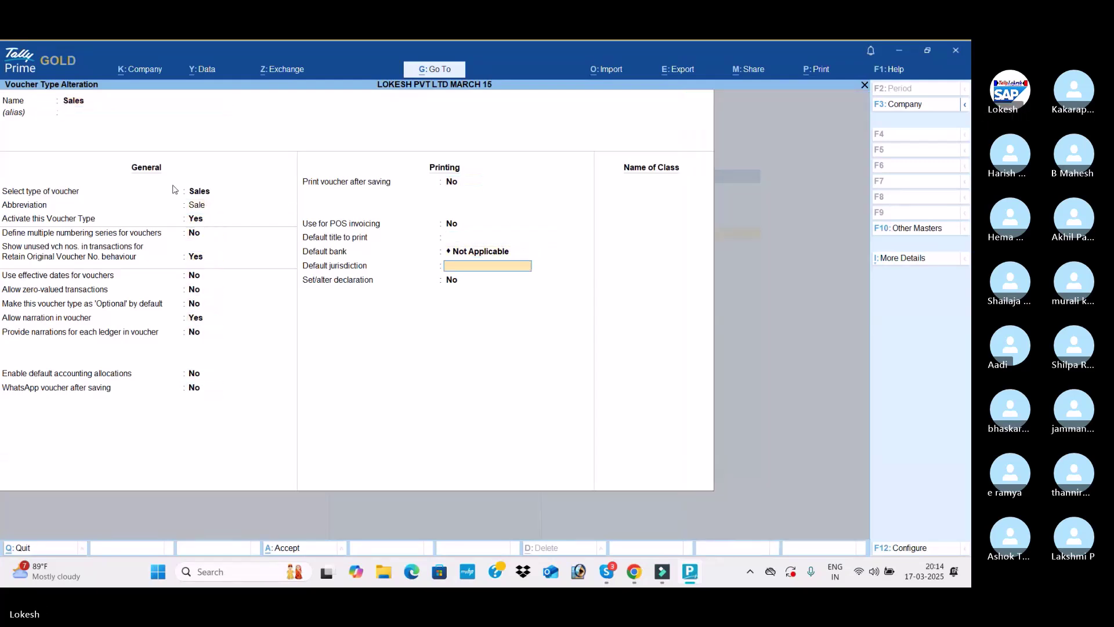
key("Return")
key("Return")
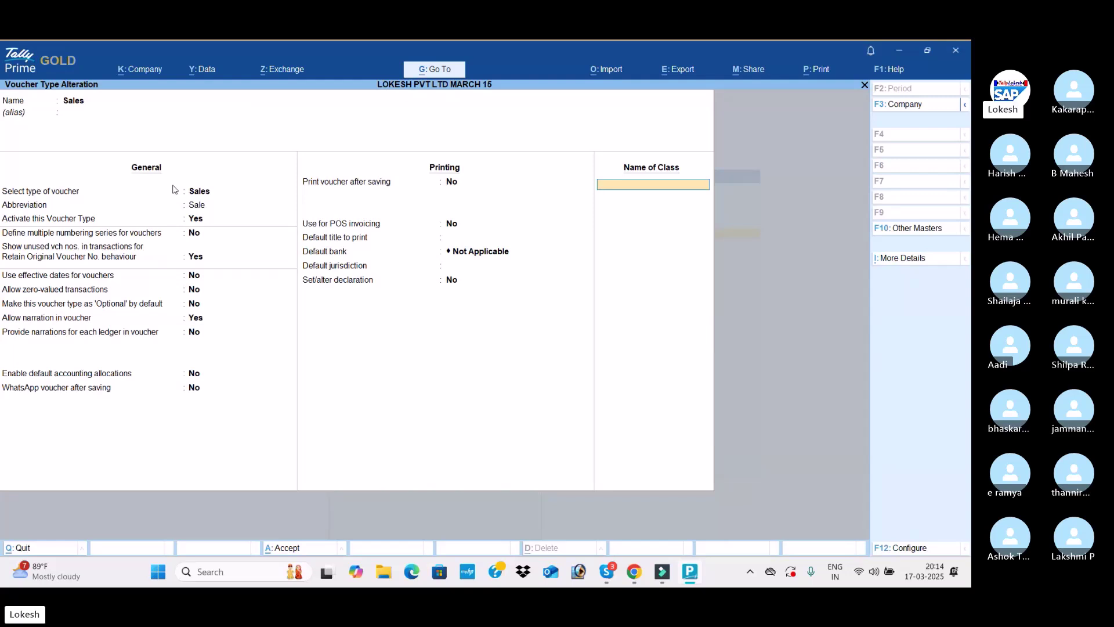
type("Sales")
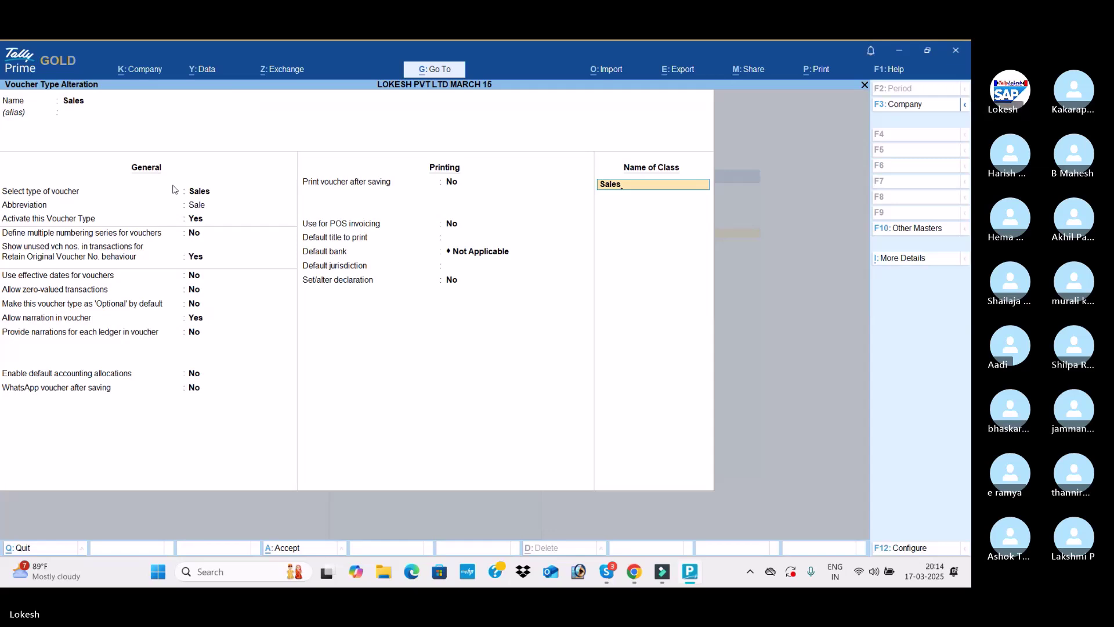
key("Return")
key("Return")
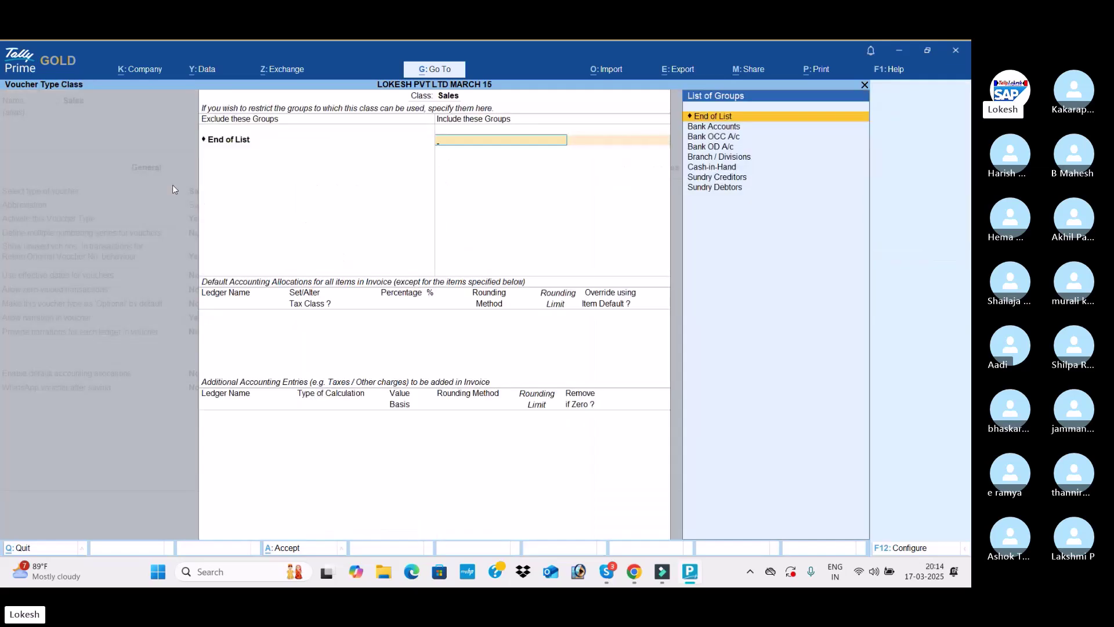
key("Return")
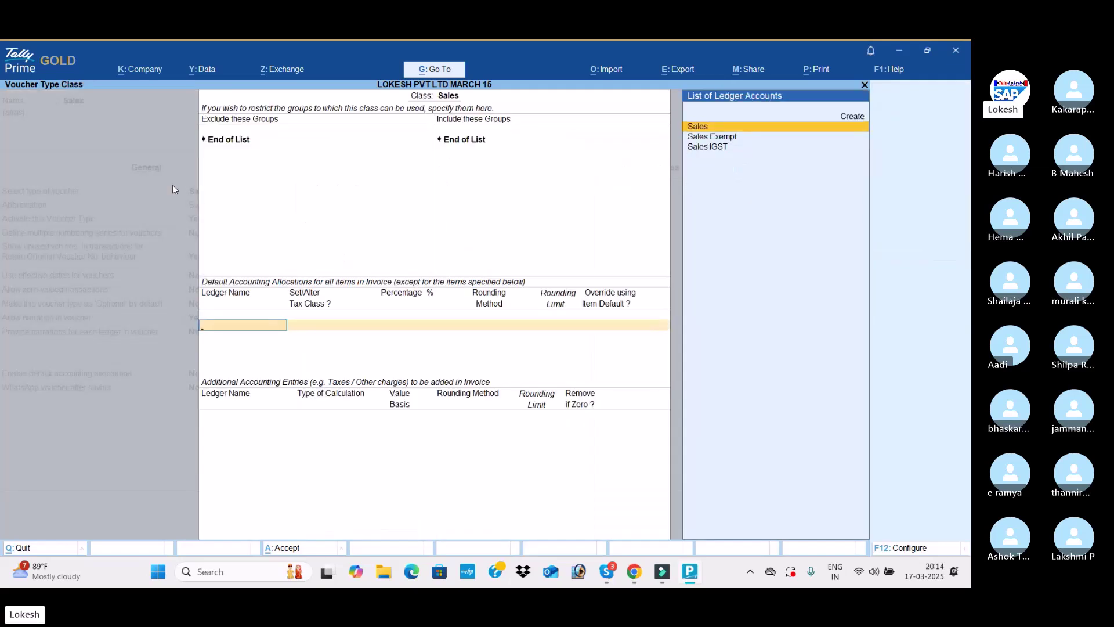
Allocate 100% to the Sales ledger classified as Local Sales - Taxable
key("Return")
type("y")
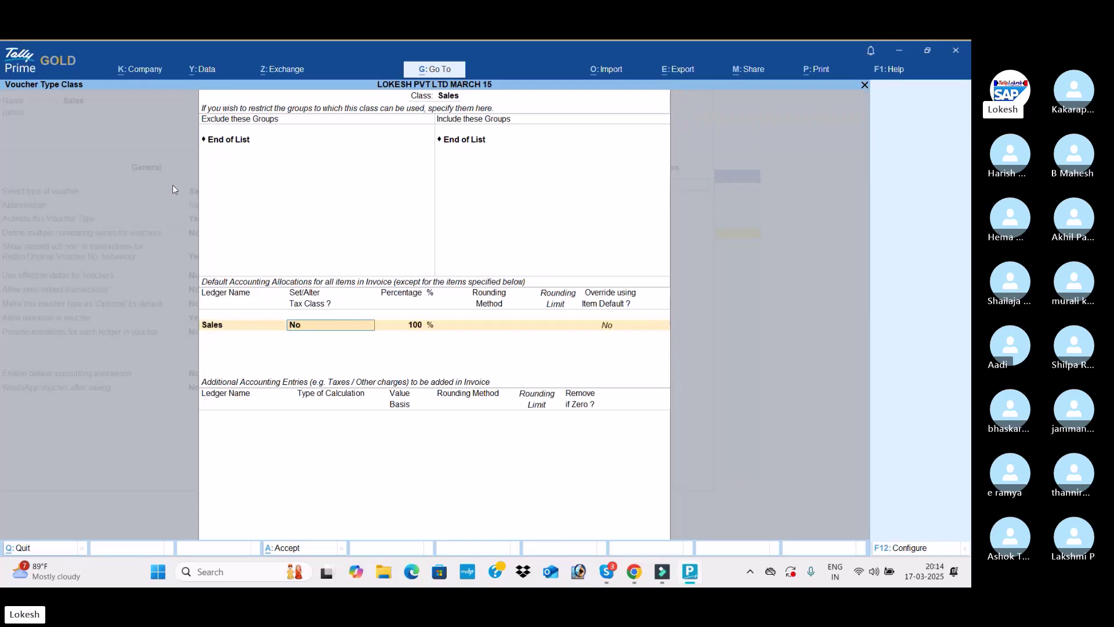
key("Return")
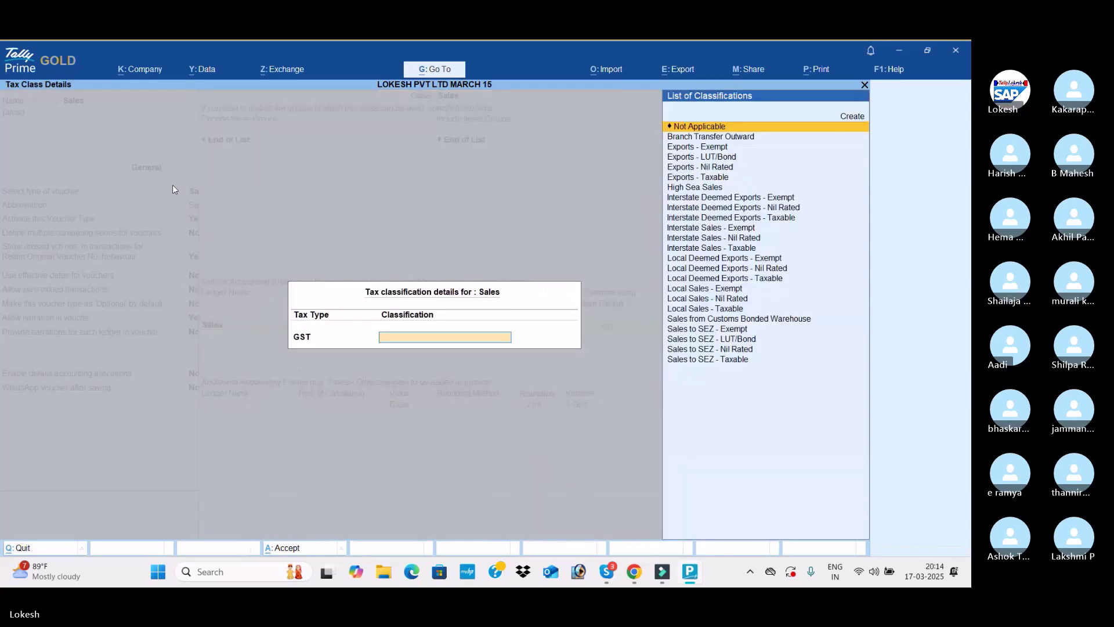
type("Sa")
key("Up")
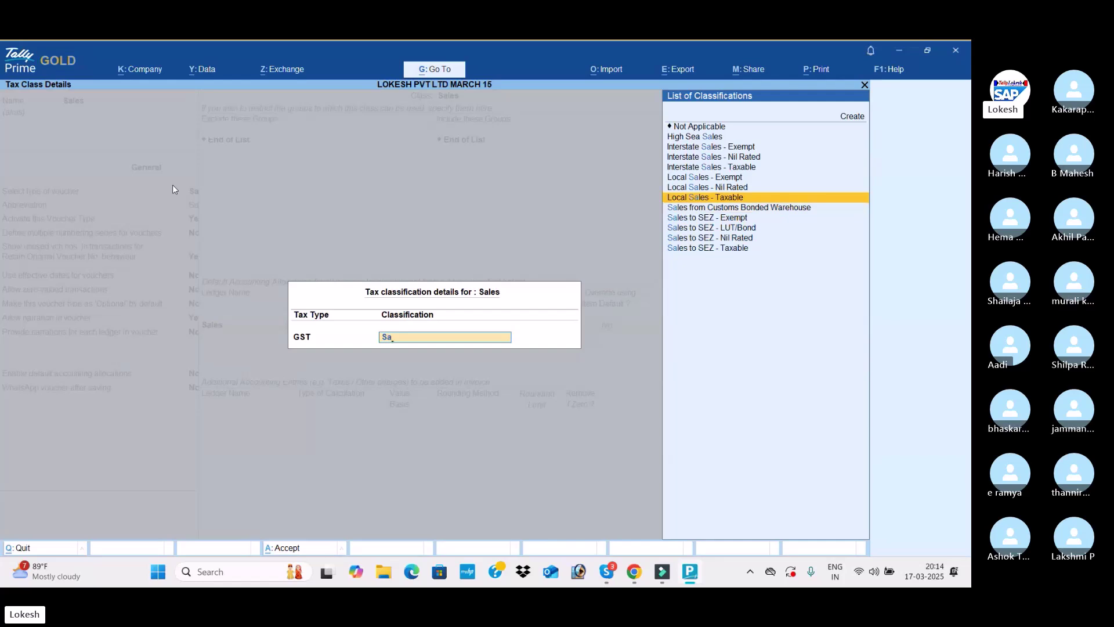
key("Return")
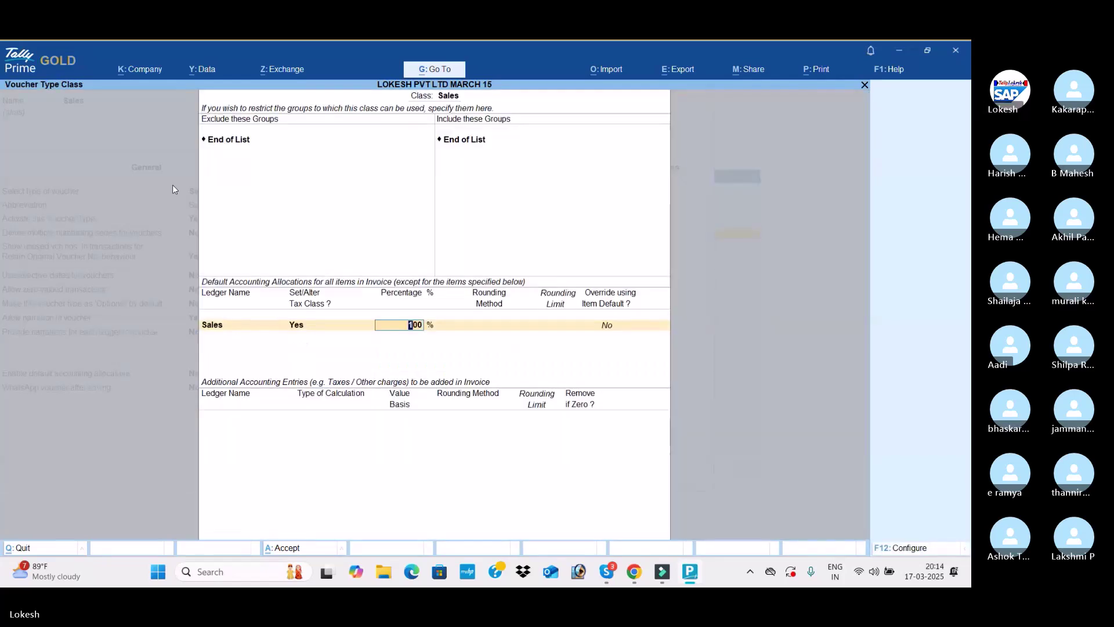
key("Return")
Add CGST, SGST and Round Off as Total Amount Rounding with Normal Rounding
key("Return")
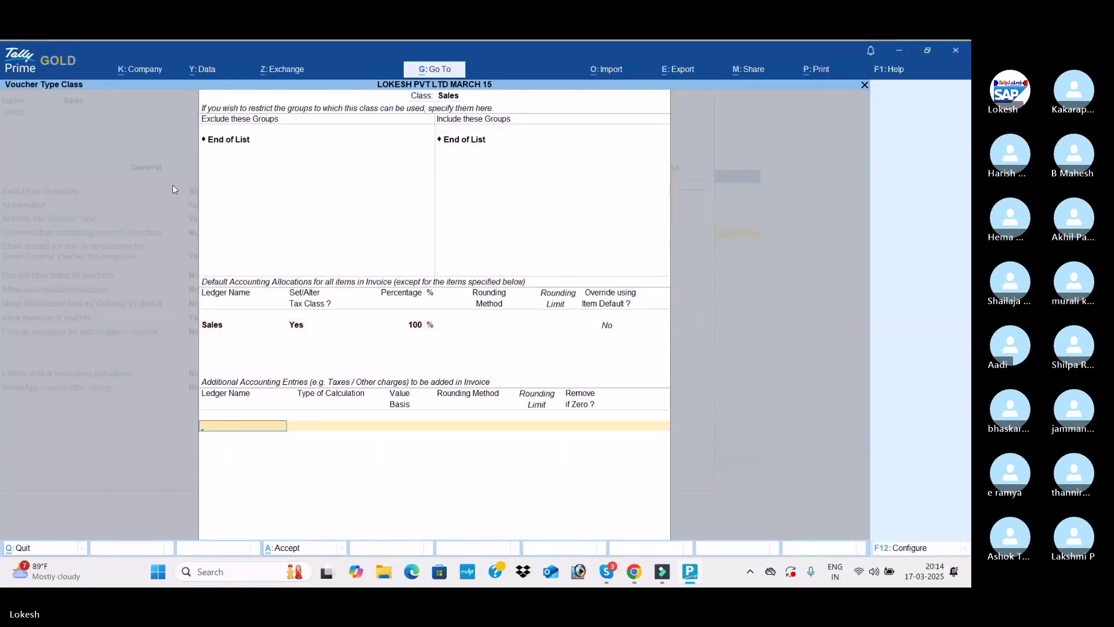
type("CGST")
key("Return")
key("Return")
type("SGST")
key("Return")
key("Return")
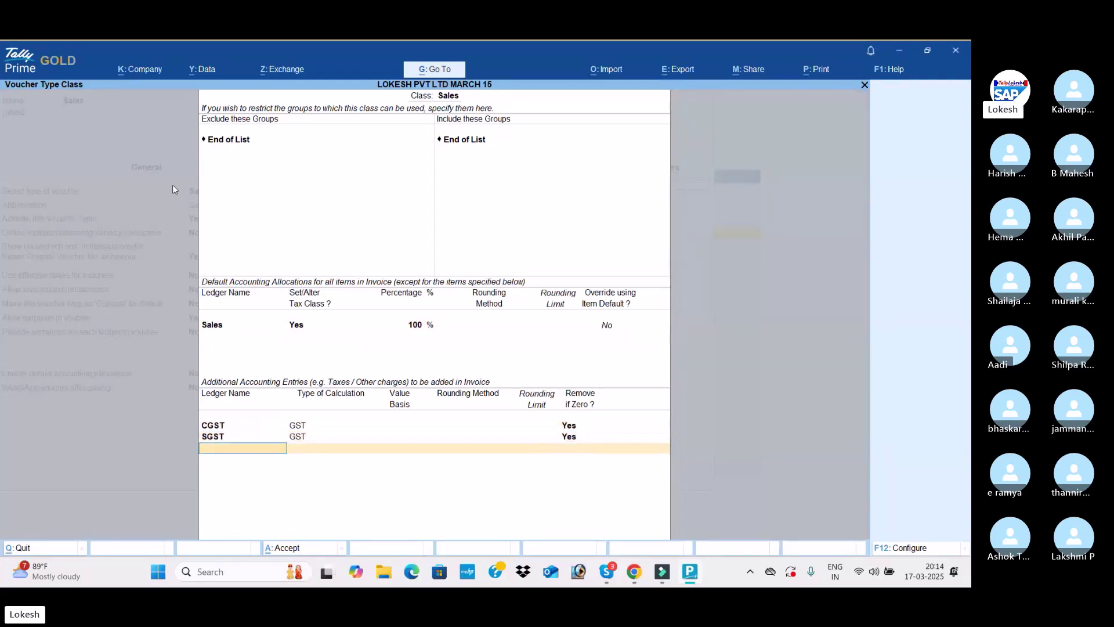
type("Ra")
key("BackSpace")
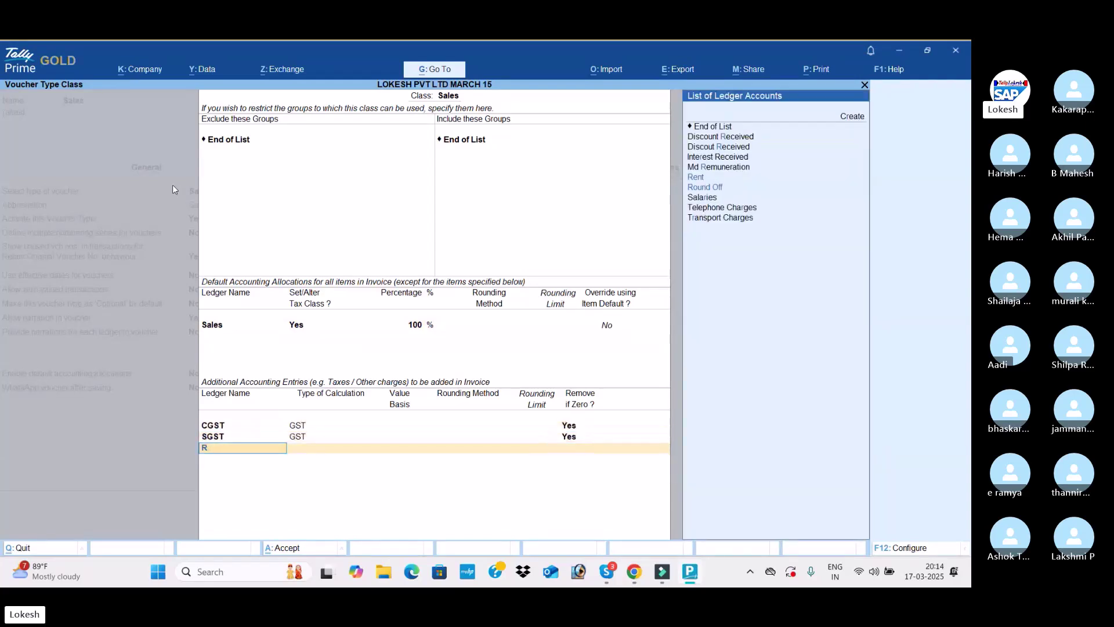
key("Down")
key("Return")
key("Down")
key("Down")
key("Down")
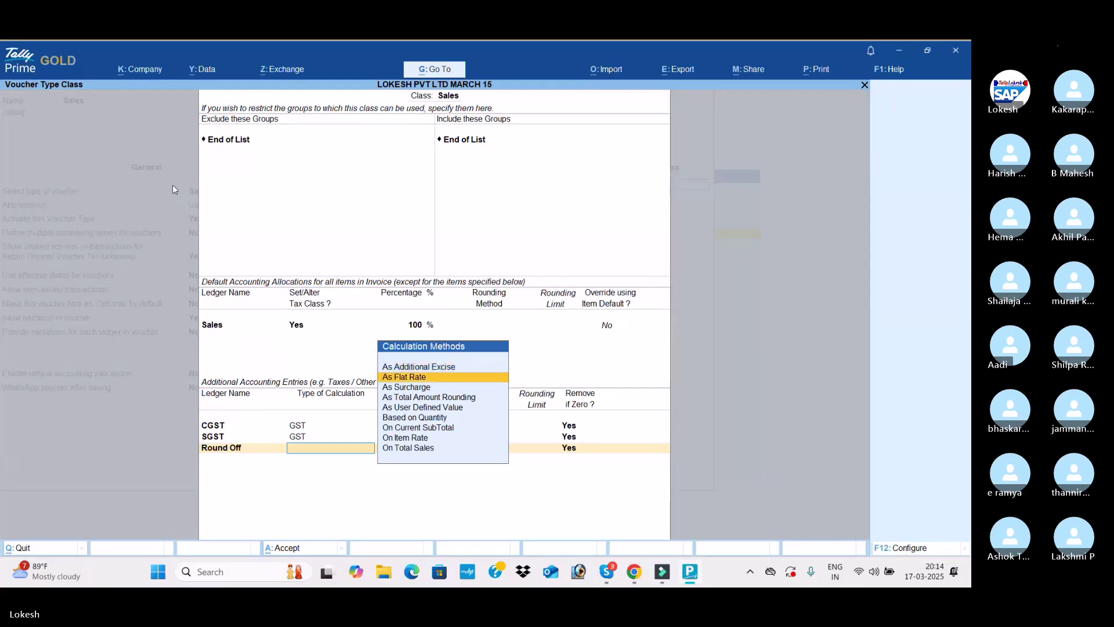
key("Return")
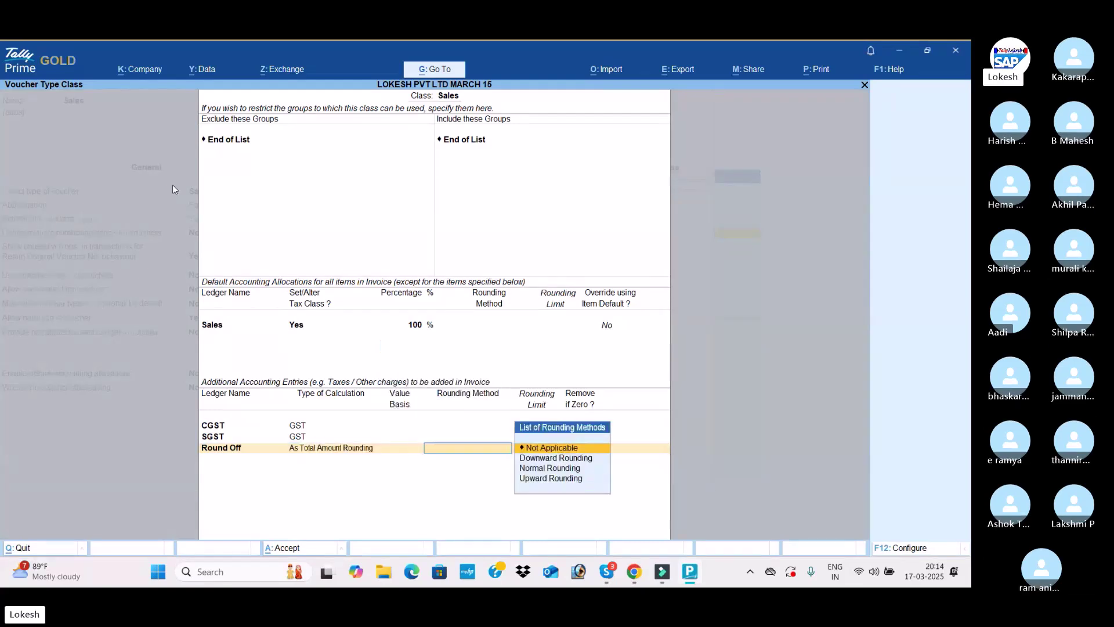
key("Down")
key("Down")
key("Return")
key("Return")
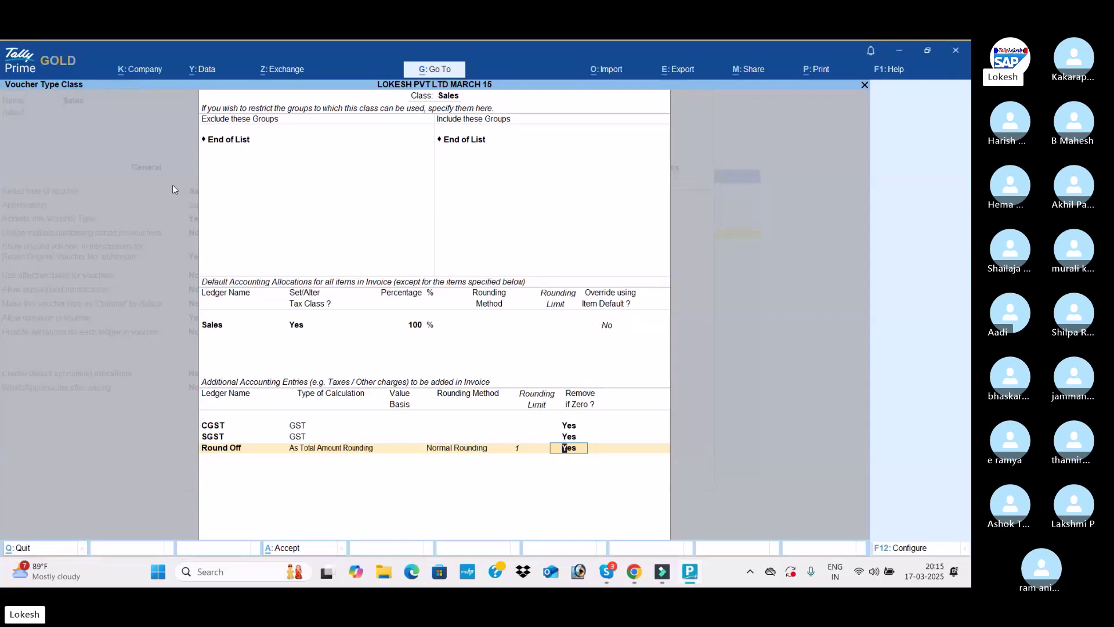
key("Return")
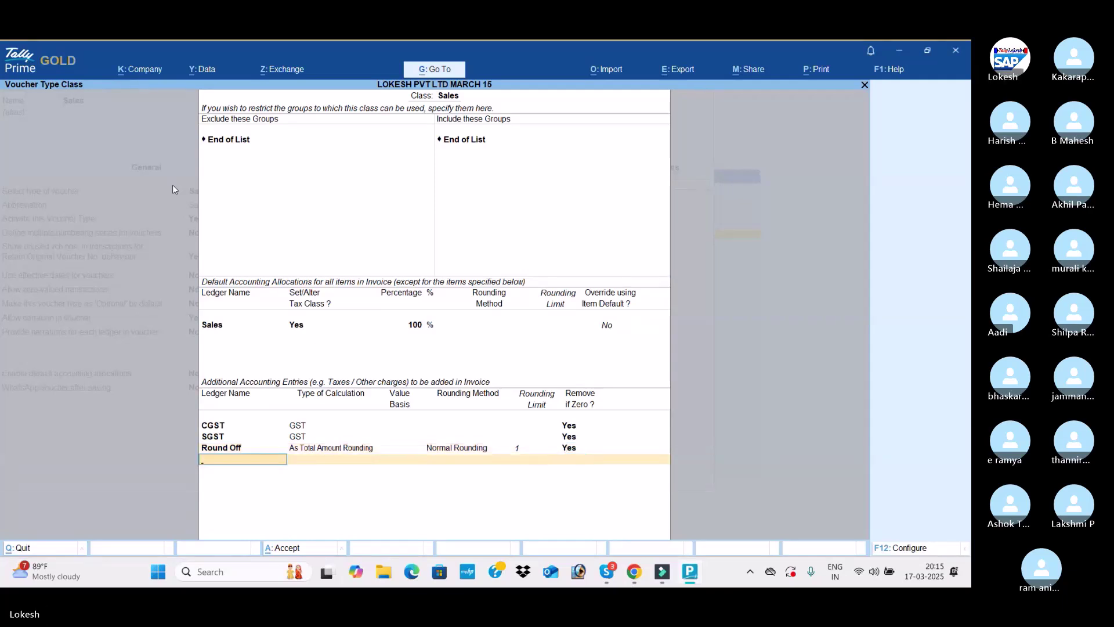
Add a second voucher class named 'Sales IGST' that allocates to the Sales IGST ledger
key("Return")
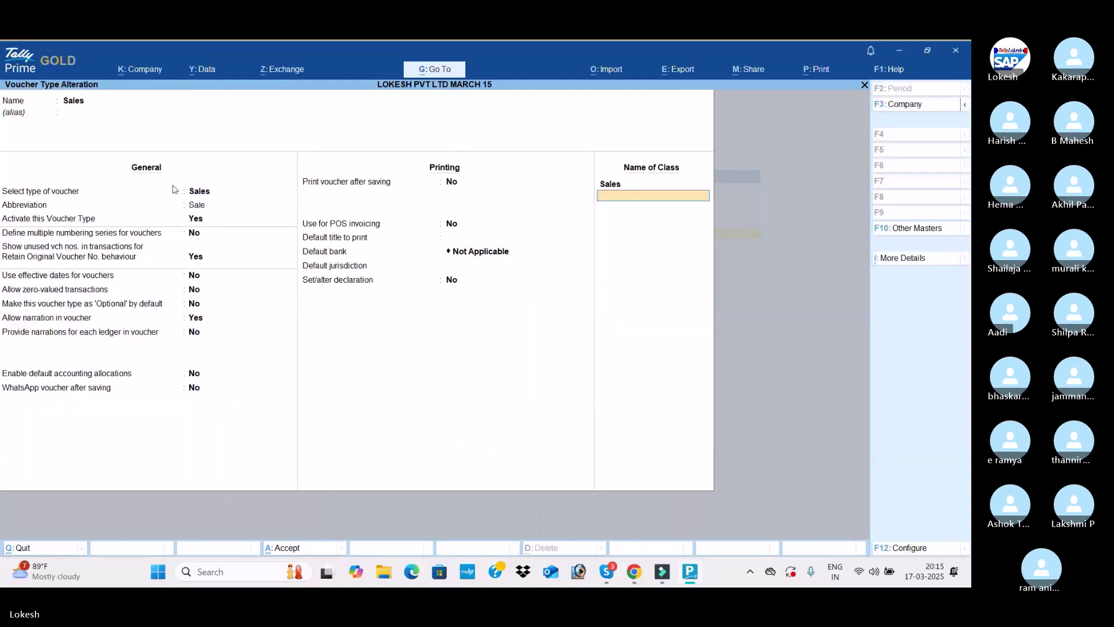
type("S")
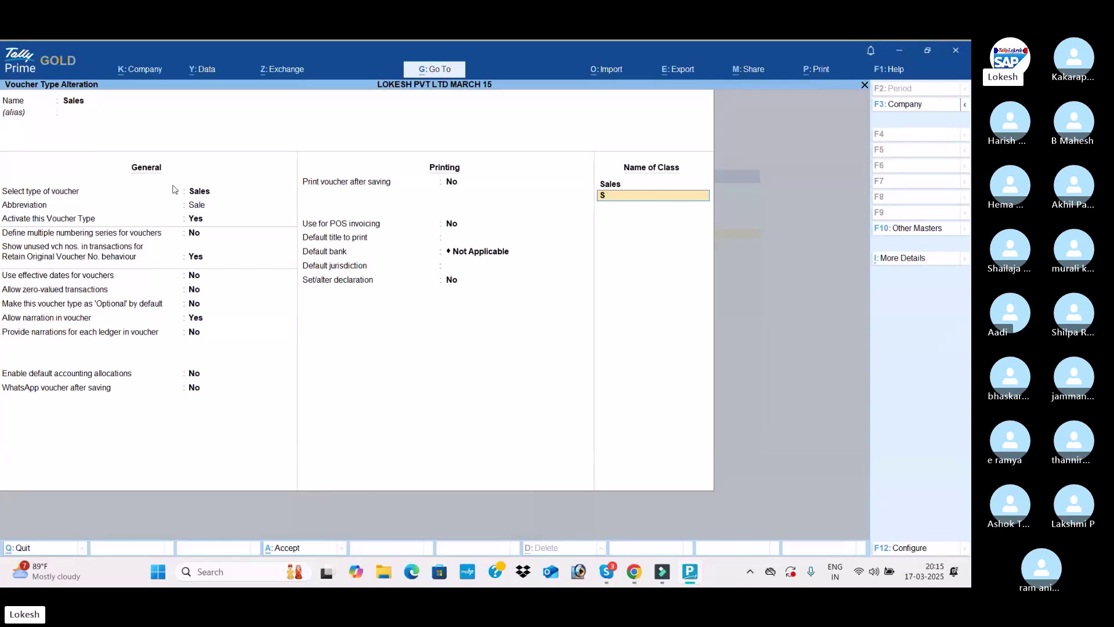
type("ALes I")
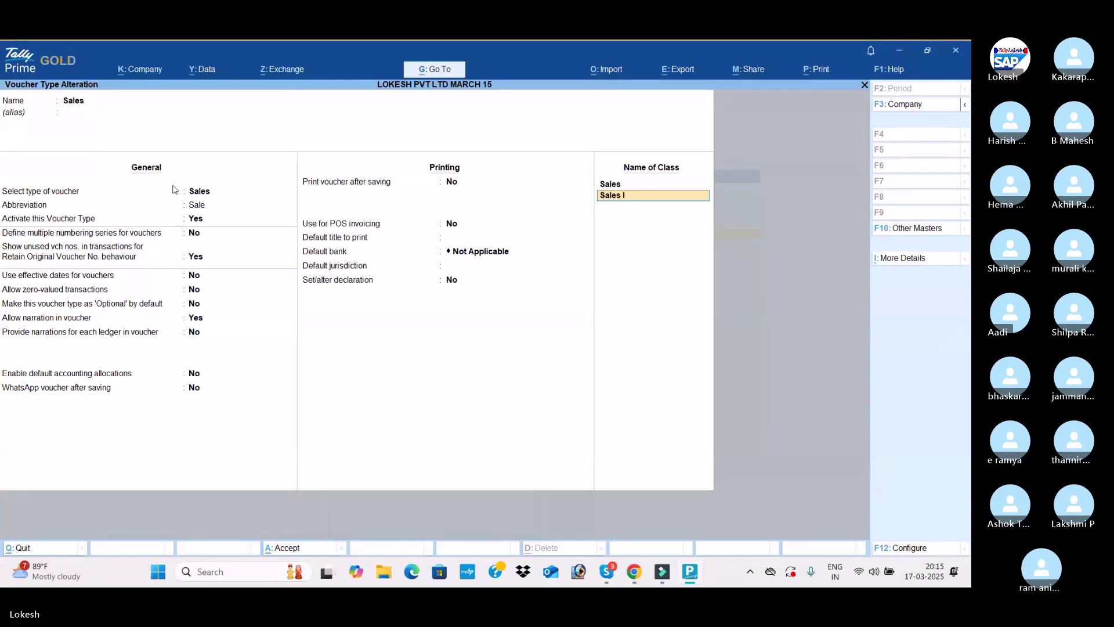
type("GST")
key("Return")
key("Return")
key("Return")
key("Down")
key("Down")
key("Return")
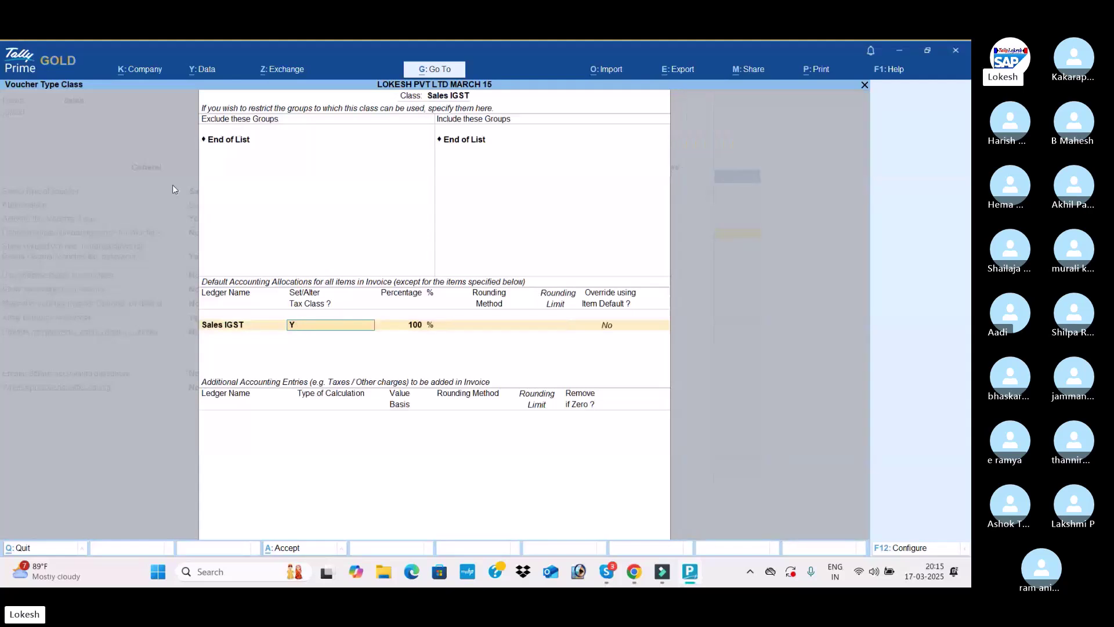
key("Return")
Set the Sales IGST class GST classification to Interstate Sales - Taxable
type("SAL")
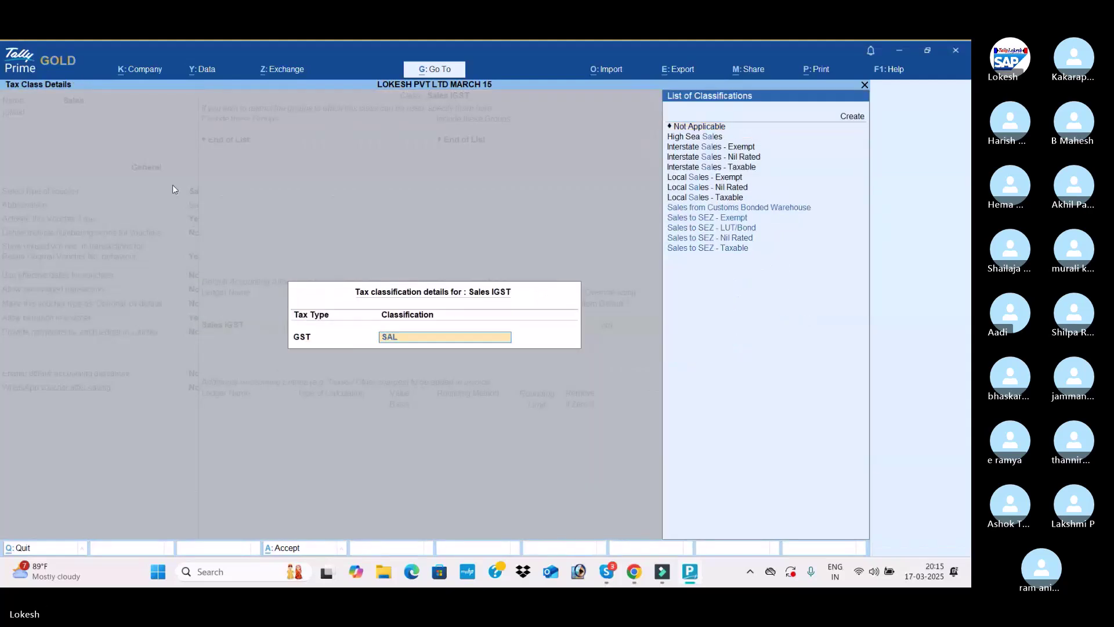
key("Down")
key("Up")
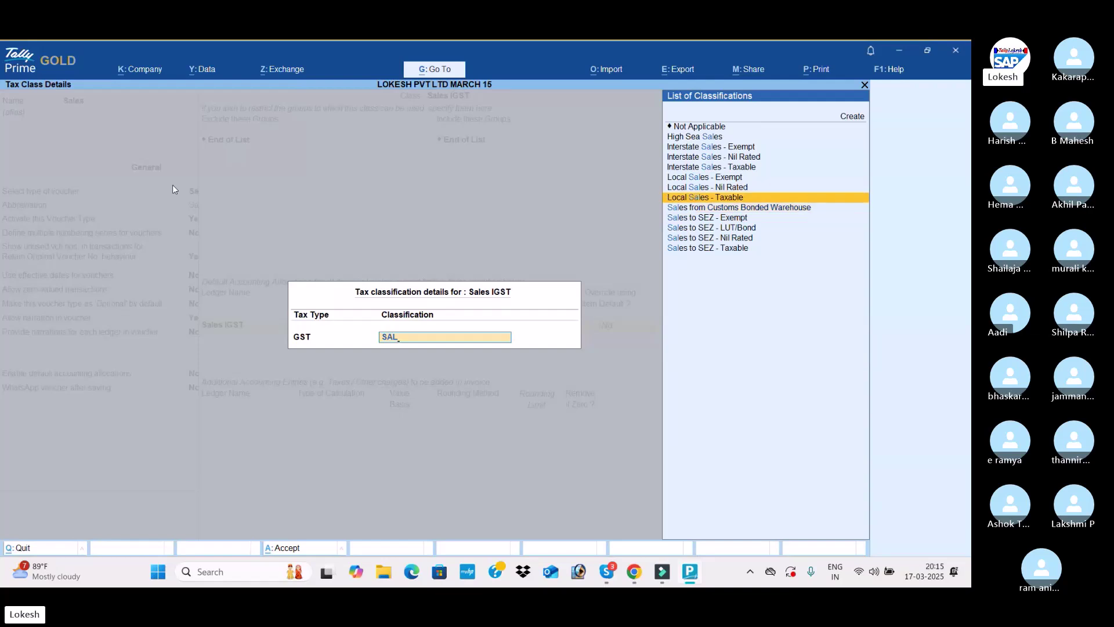
key("Down")
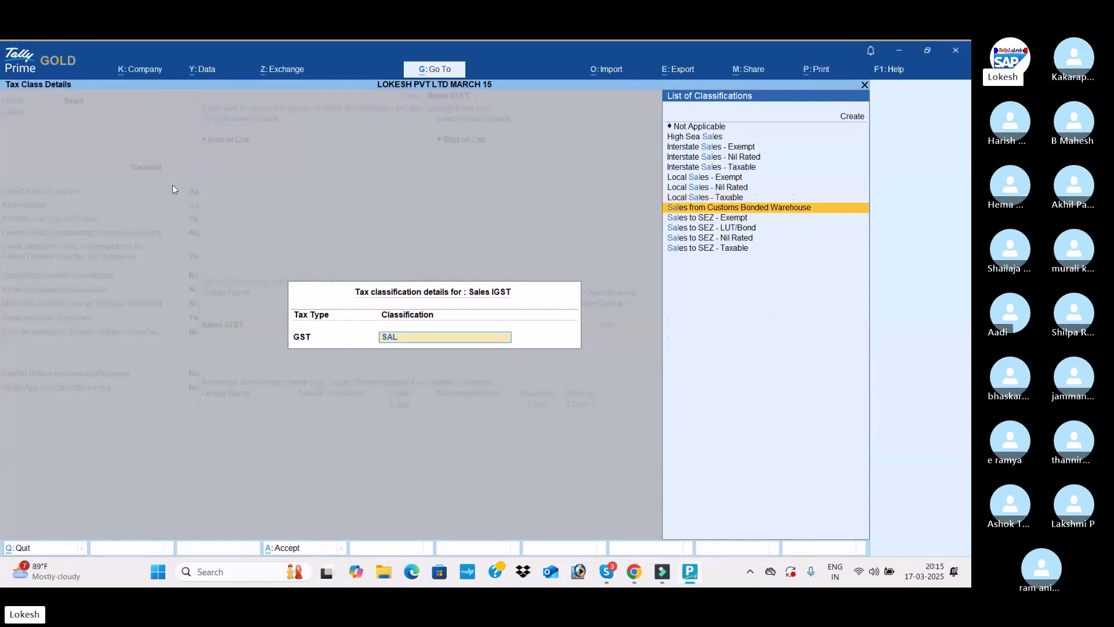
key("BackSpace")
key("BackSpace")
key("BackSpace")
type("IN")
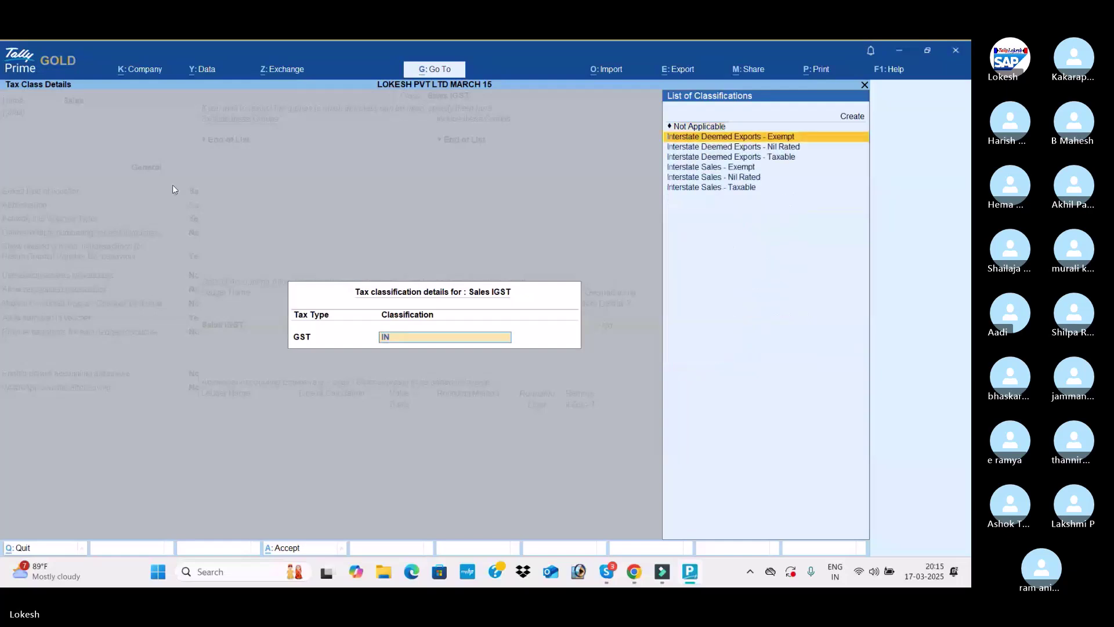
key("Down")
key("Down")
key("Down")
key("Down")
key("Down")
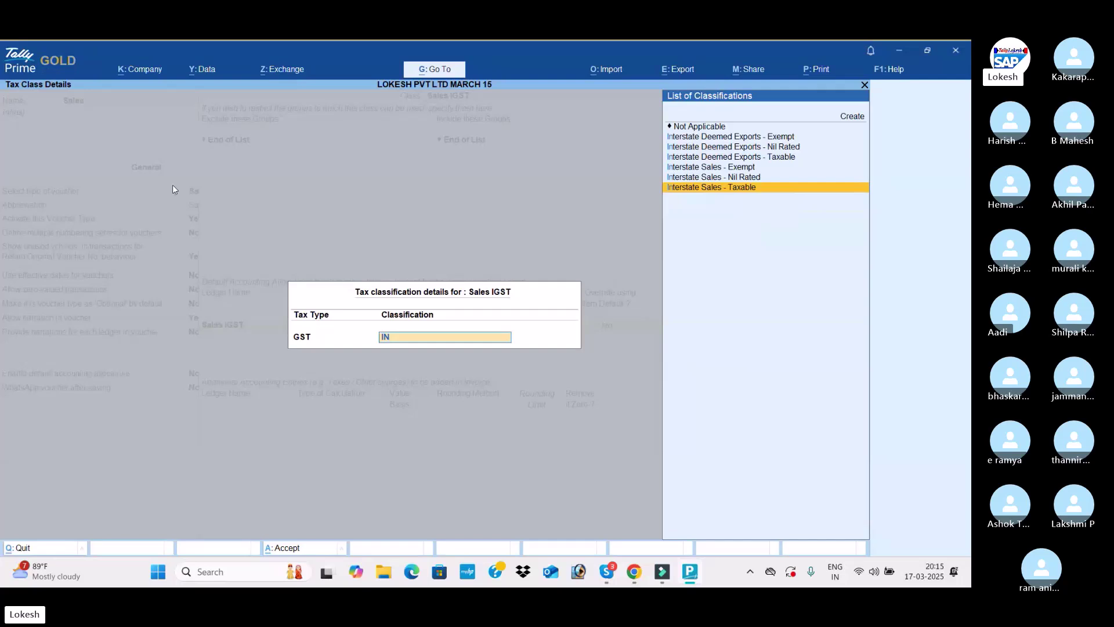
key("Return")
Add IGST and Round Off entries, with Round Off as Total Amount Rounding, Normal Rounding, limit 1
key("Return")
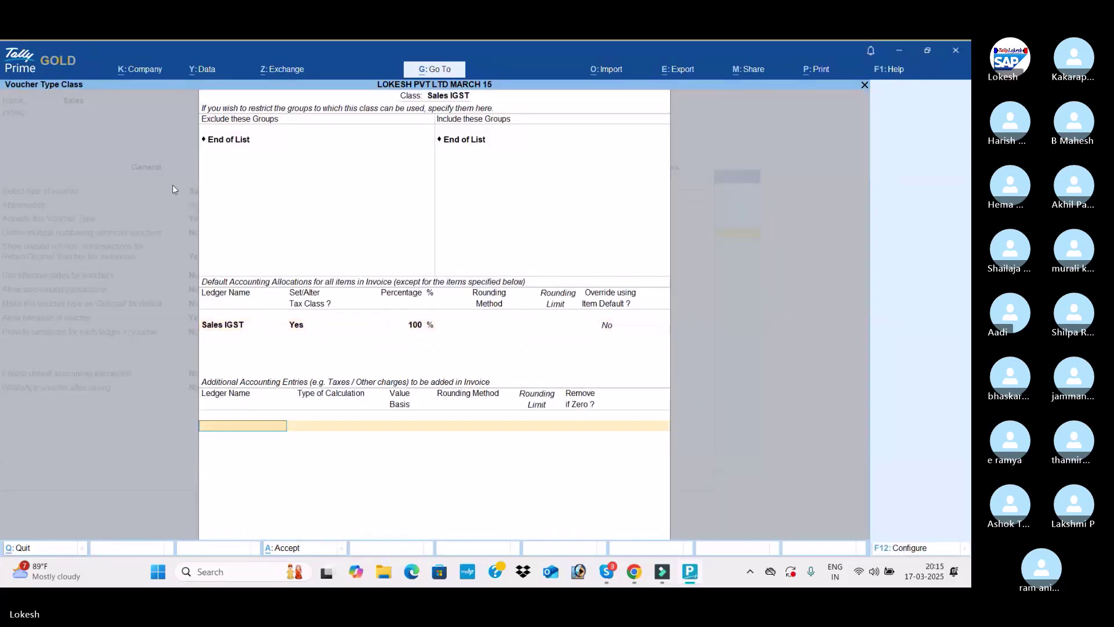
type("ig")
key("Return")
key("Return")
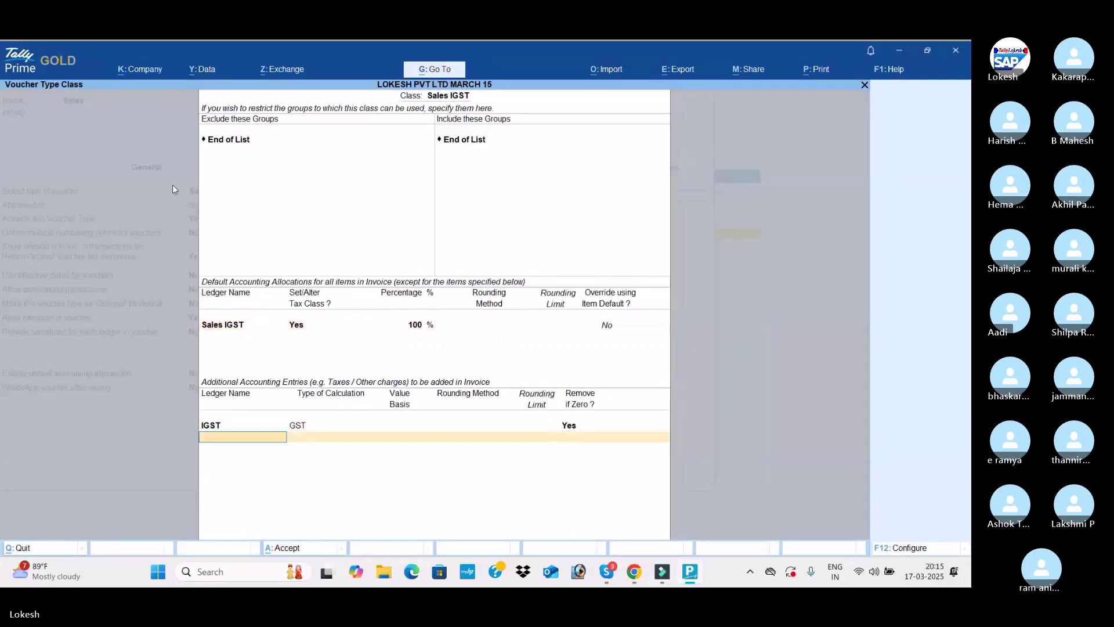
type("ro")
key("Return")
key("Down")
key("Down")
key("Down")
key("Down")
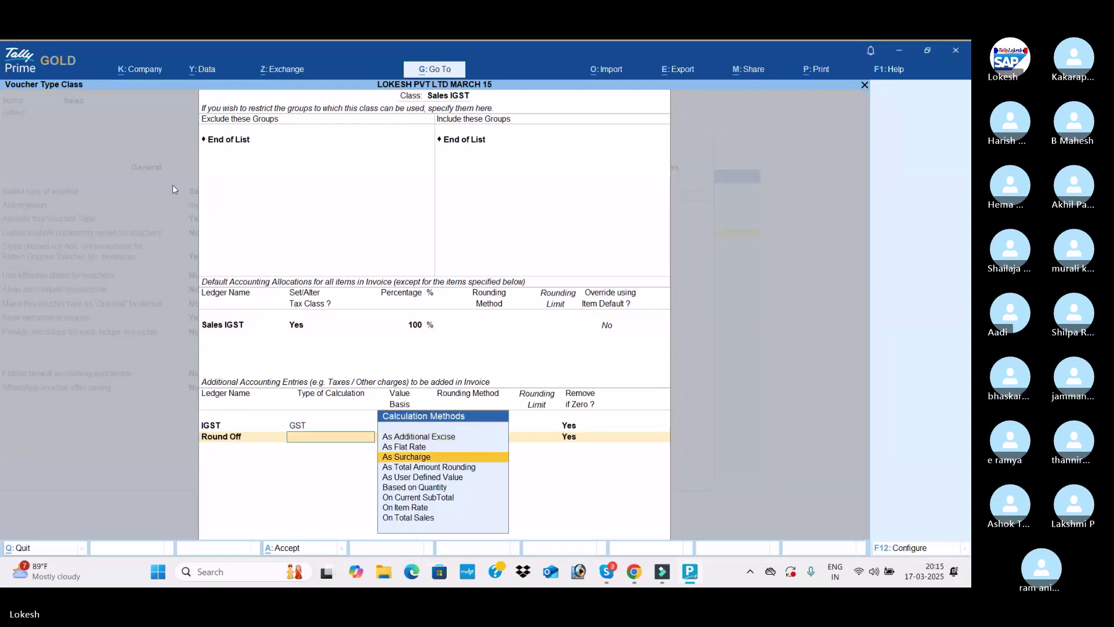
key("Up")
key("Return")
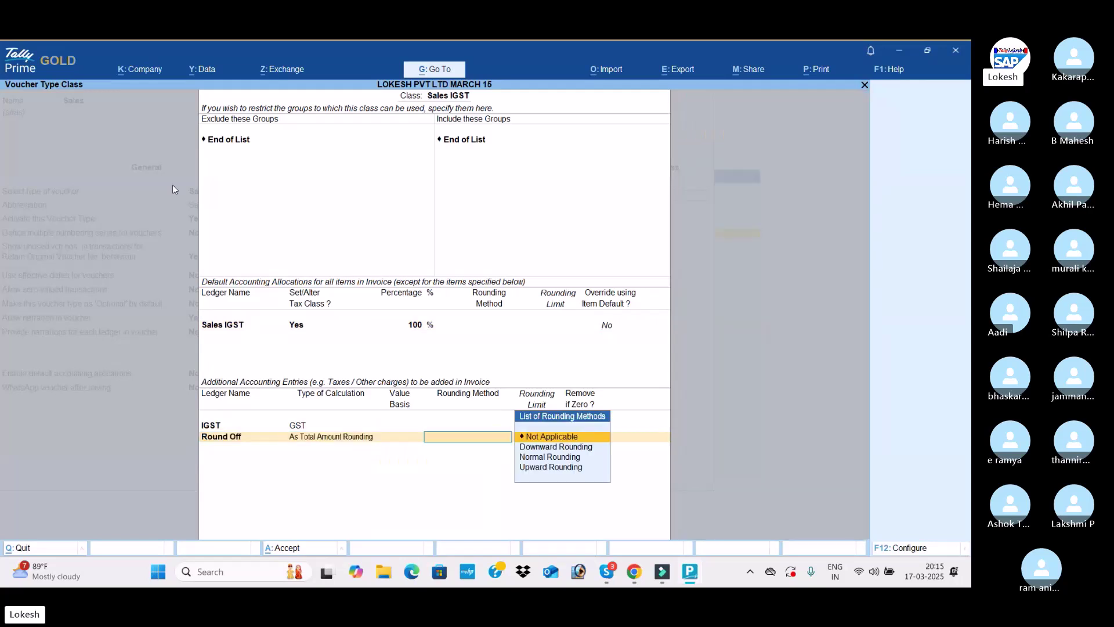
key("Down")
key("Down")
key("Return")
key("Return")
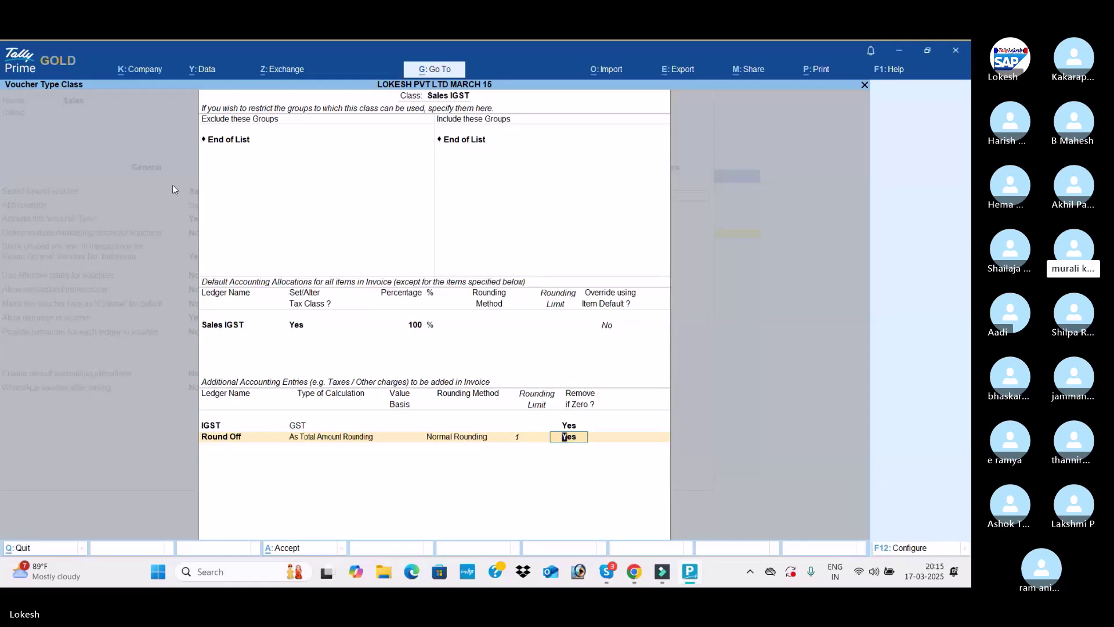
key("Return")
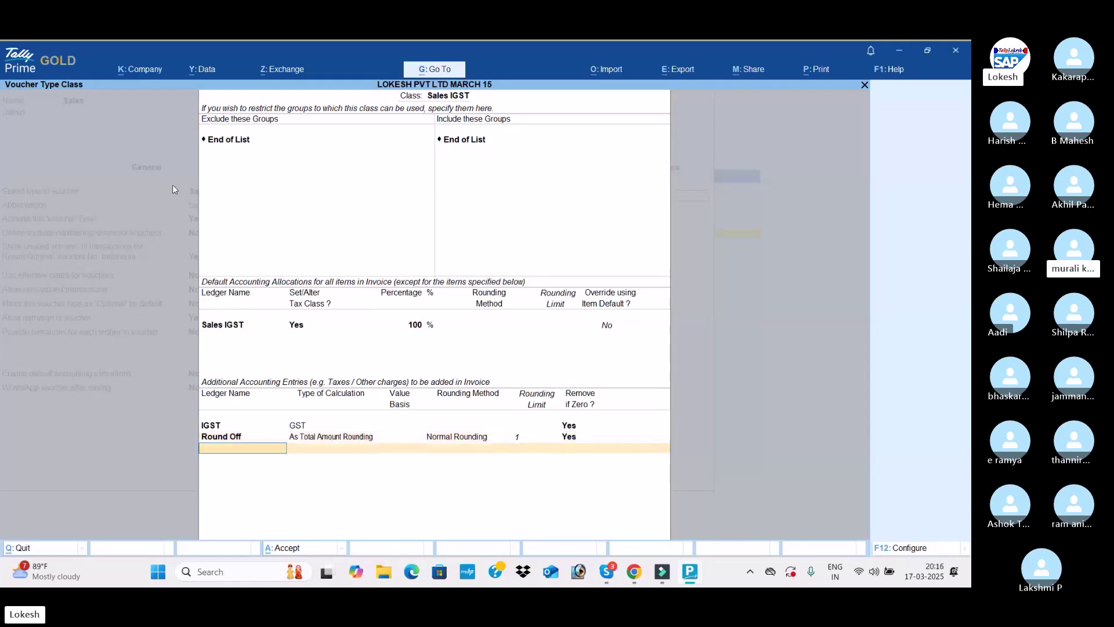
key("Return")
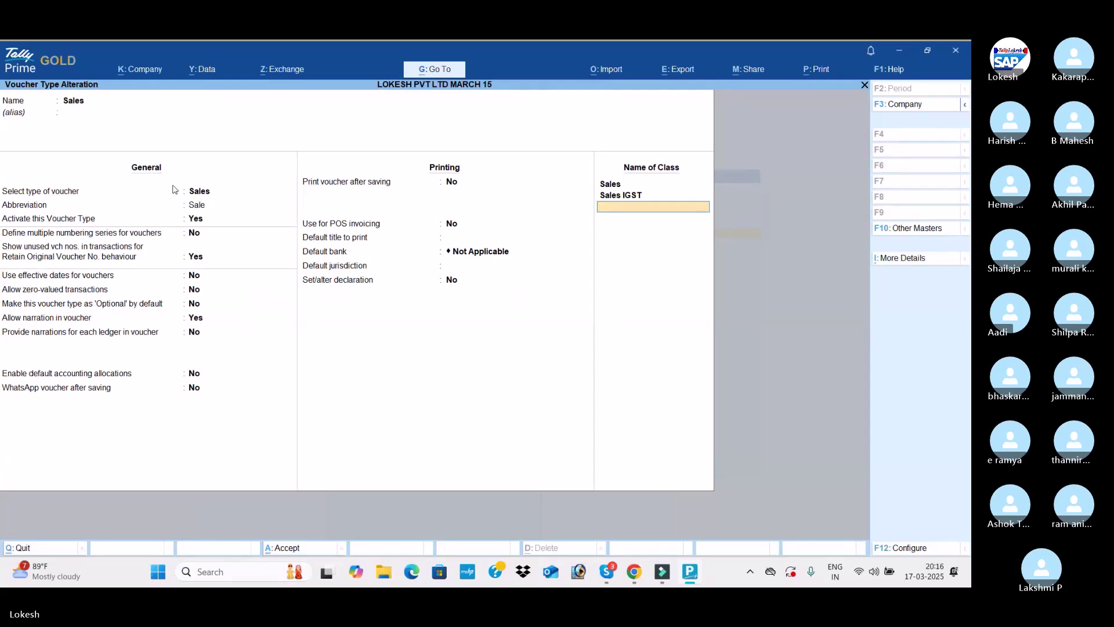
Save the Sales voucher type and return to the Gateway of Tally
key("Return")
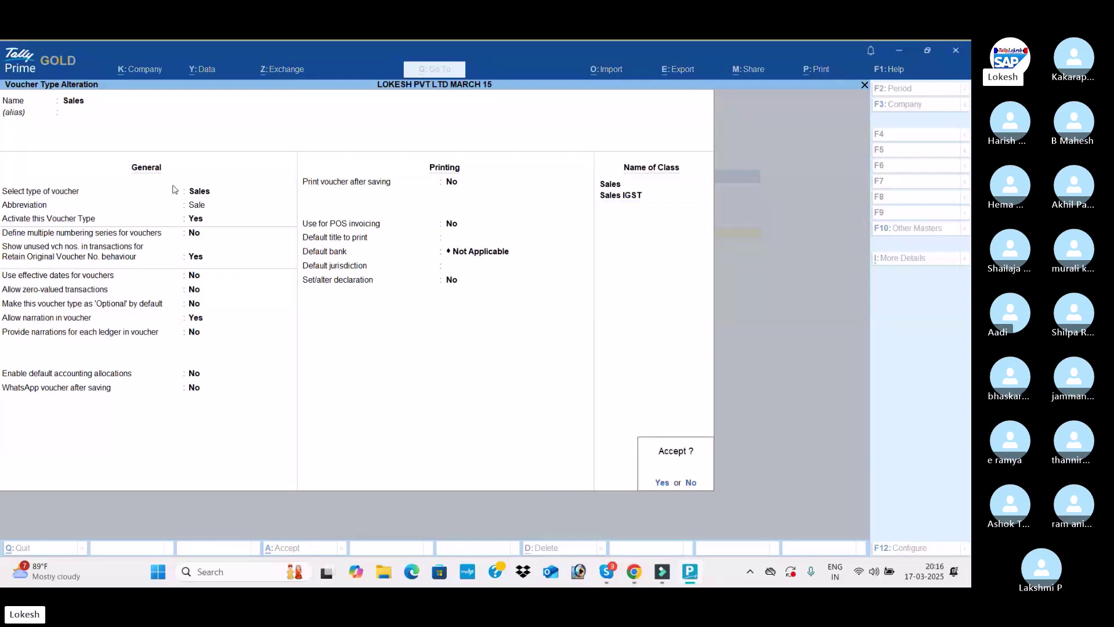
key("Return")
key("Escape")
key("Escape")
key("Down")
key("Down")
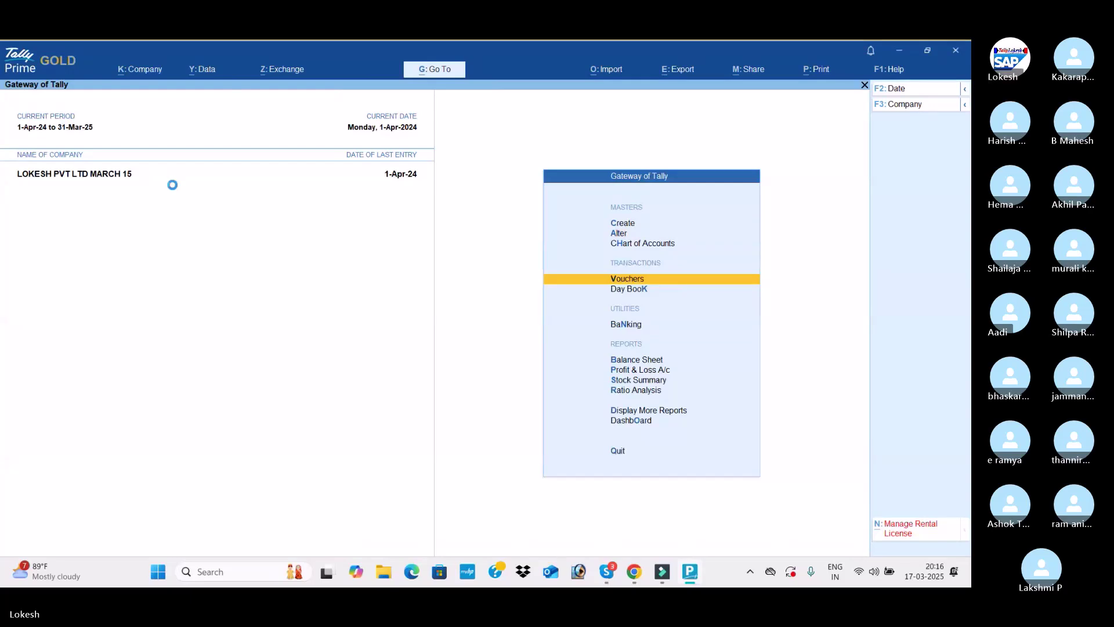
Start a new sales voucher using the Sales voucher class
key("Return")
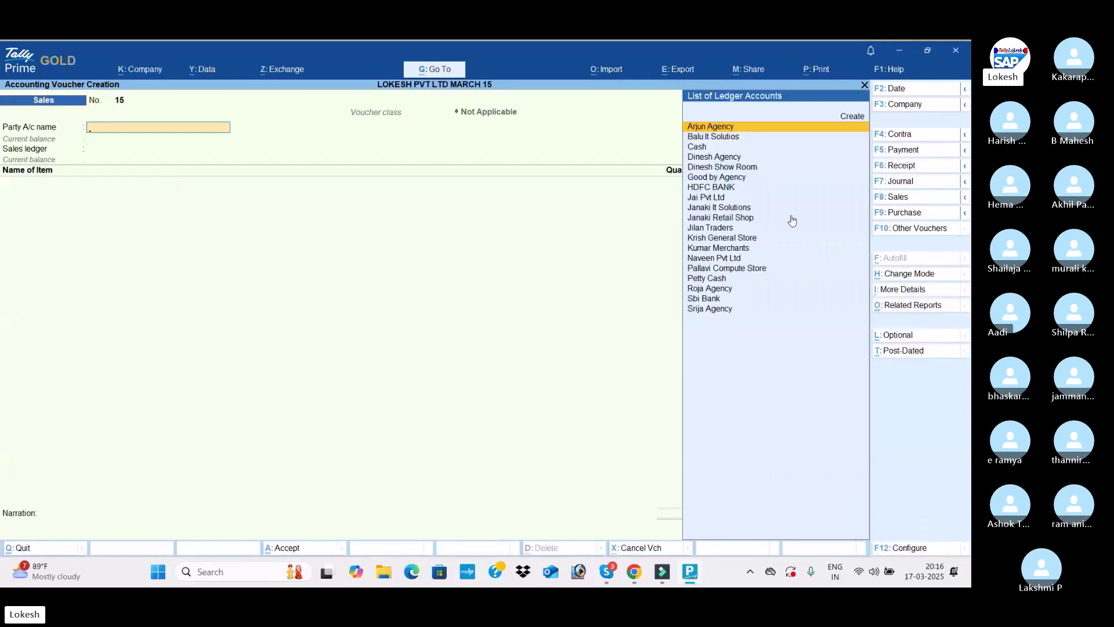
left_click(900, 201)
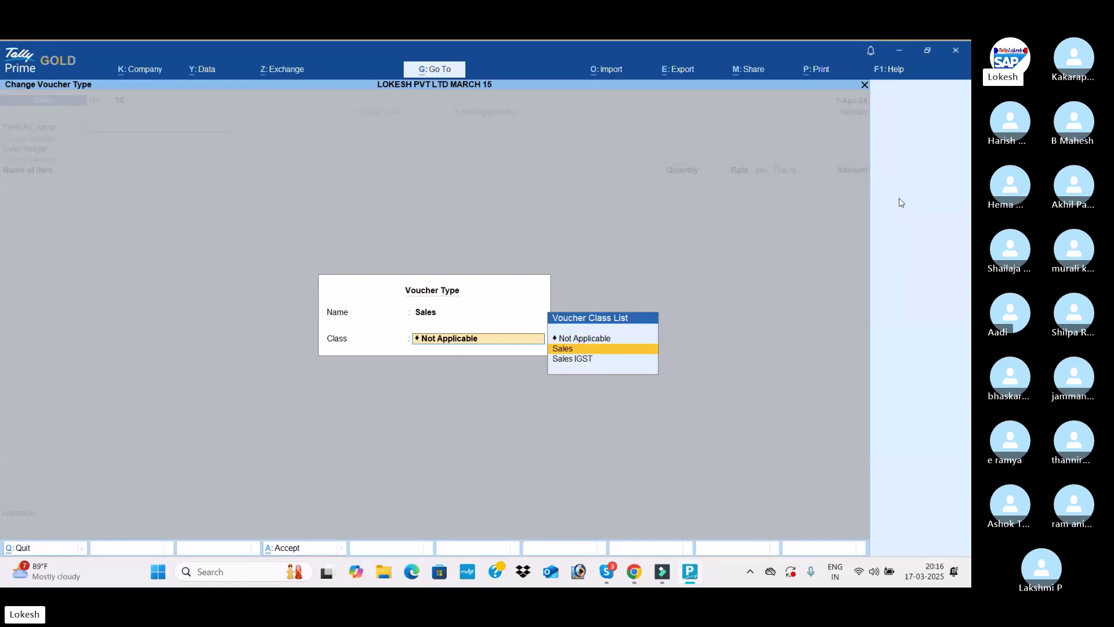
key("Down")
key("Up")
key("Return")
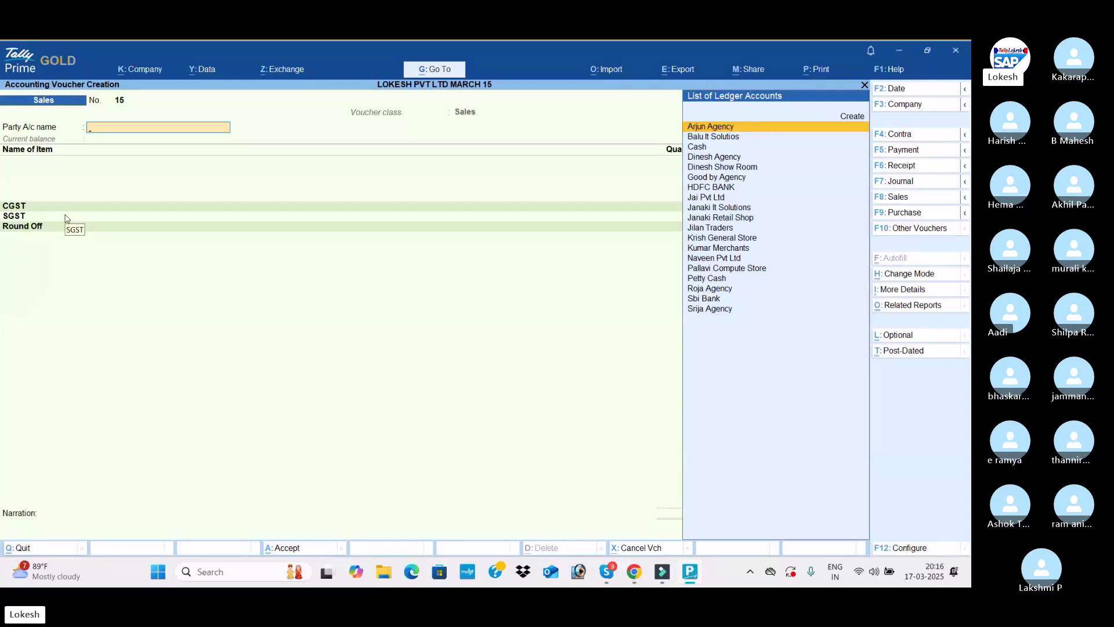
Select Janaki It Solutions as the party, accept party details, and keep the Sales class
type("JA")
key("Down")
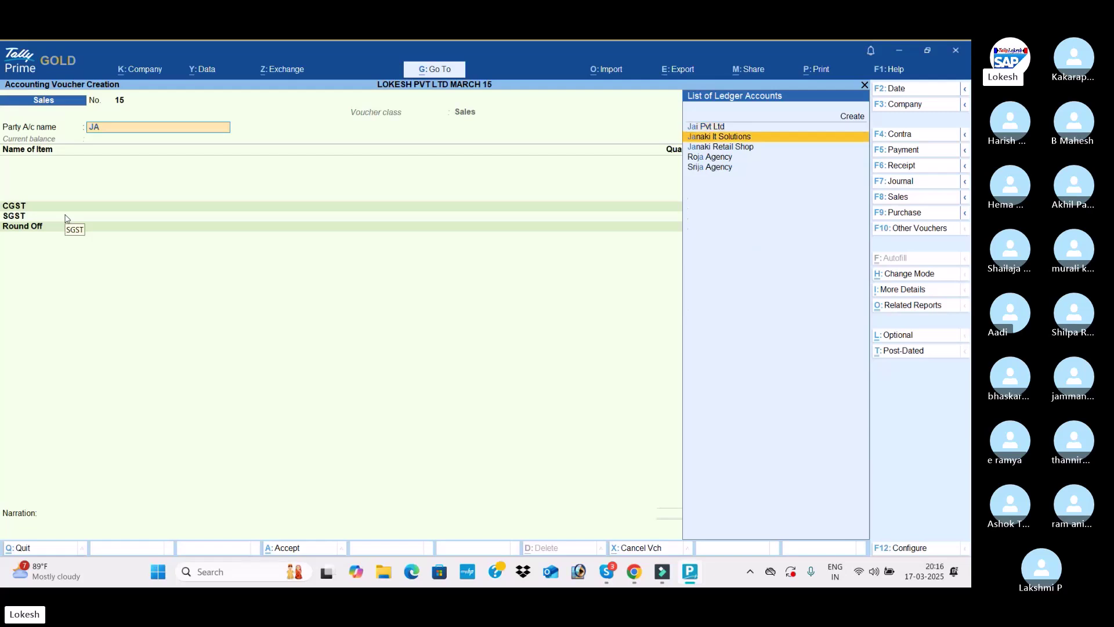
key("Return")
key("Return")
key("Return")
key("Return")
key("Return")
key("Return")
key("Return")
key("Return")
key("Return")
key("Return")
key("Return")
key("Return")
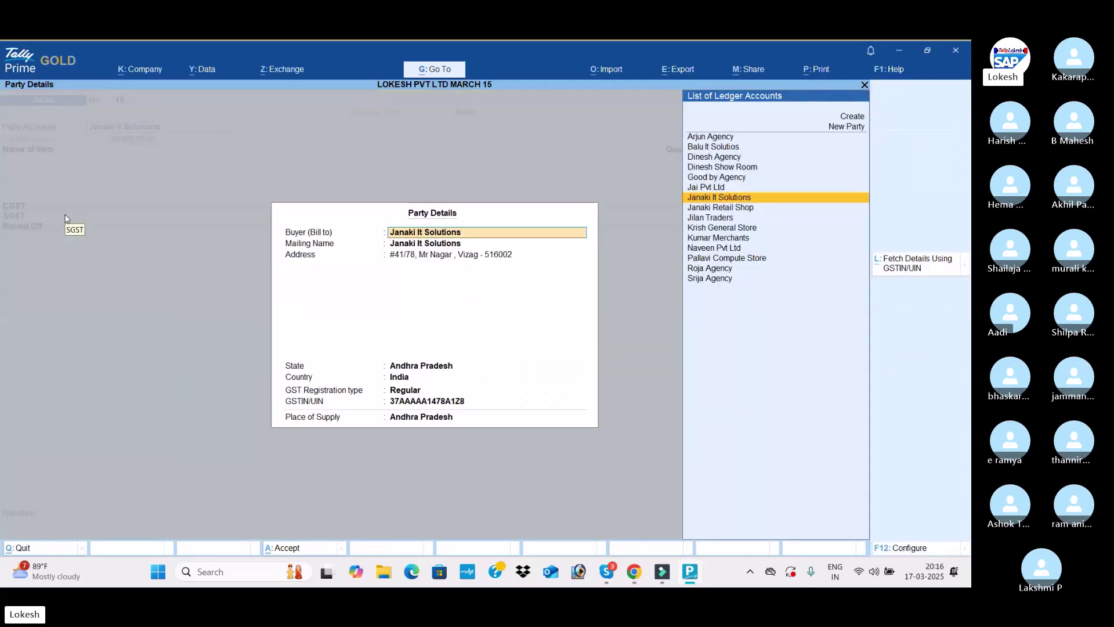
key("Return")
key("Return")
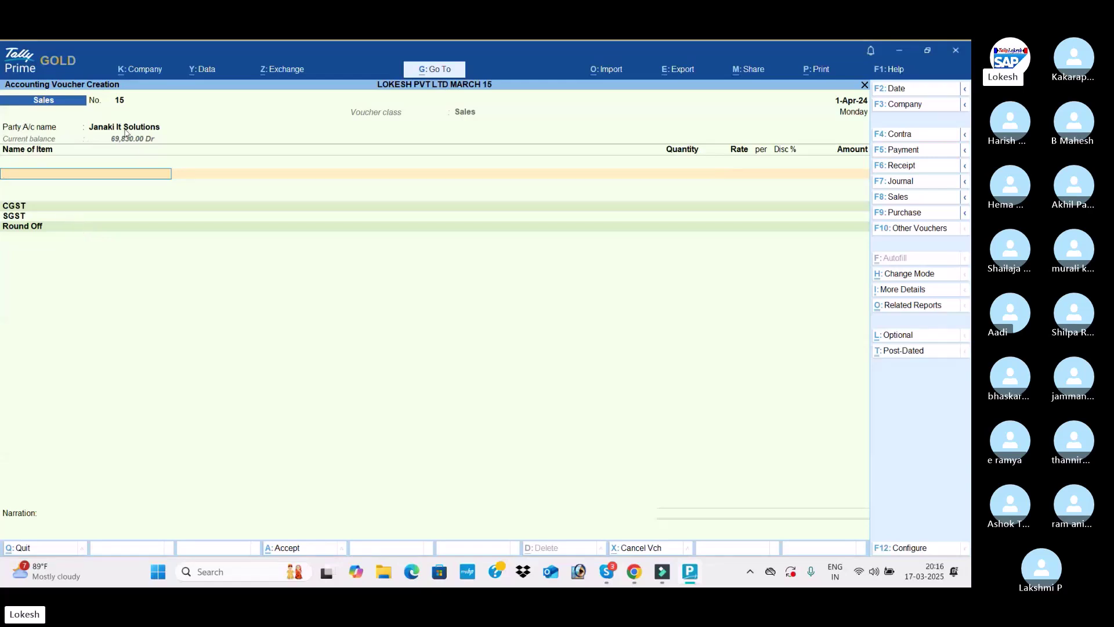
left_click(910, 198)
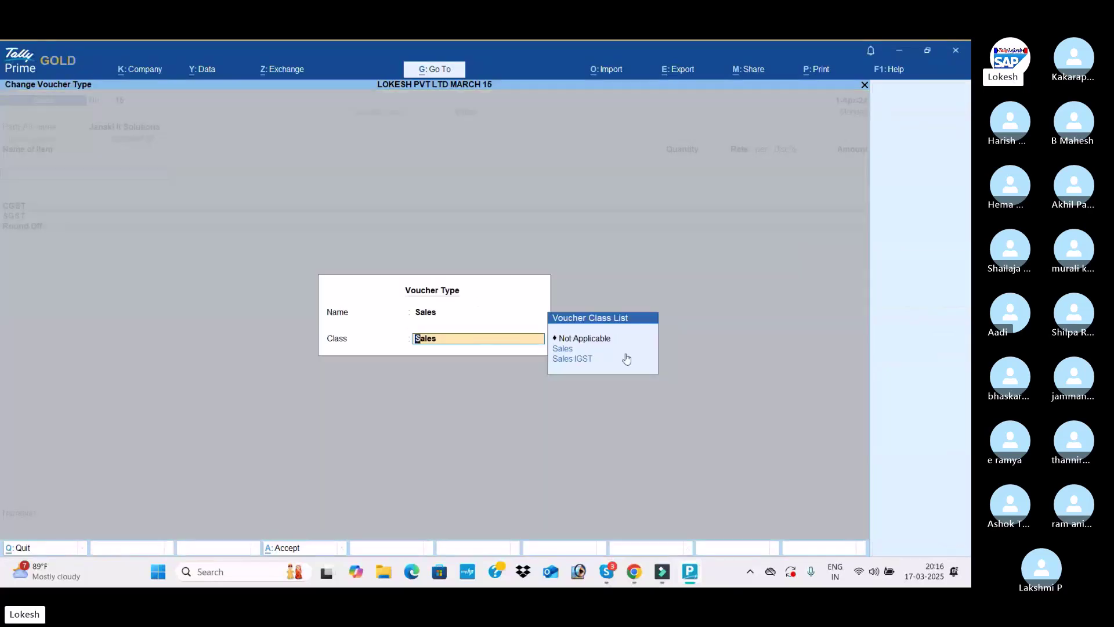
left_click(564, 350)
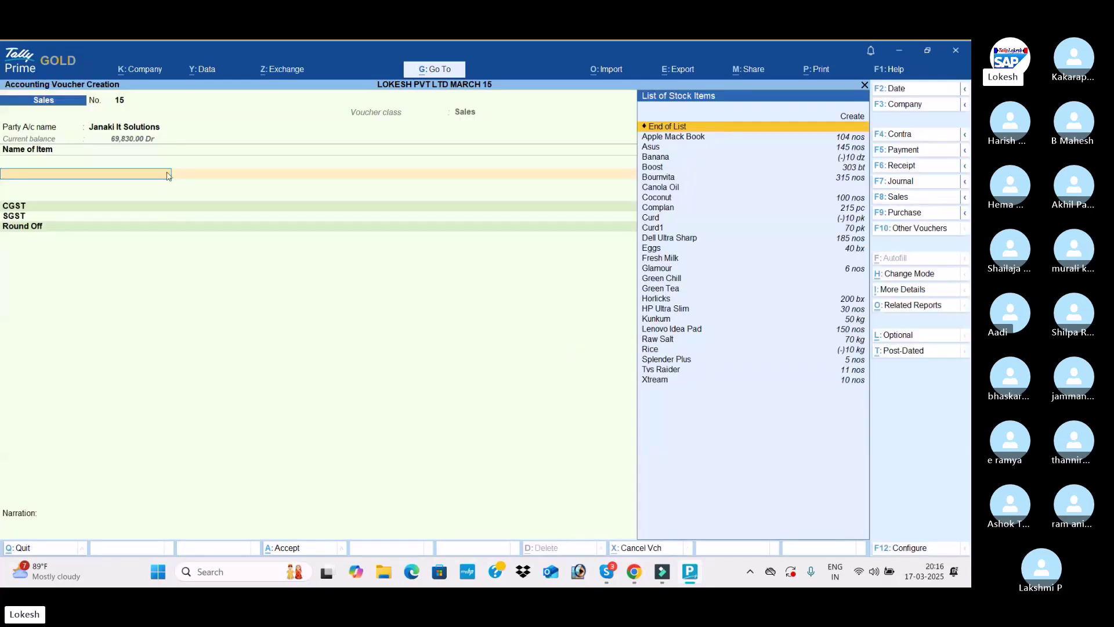
Add Apple Mack Book, quantity 1 at rate 1,000.30
key("Down")
key("Down")
key("Up")
key("Return")
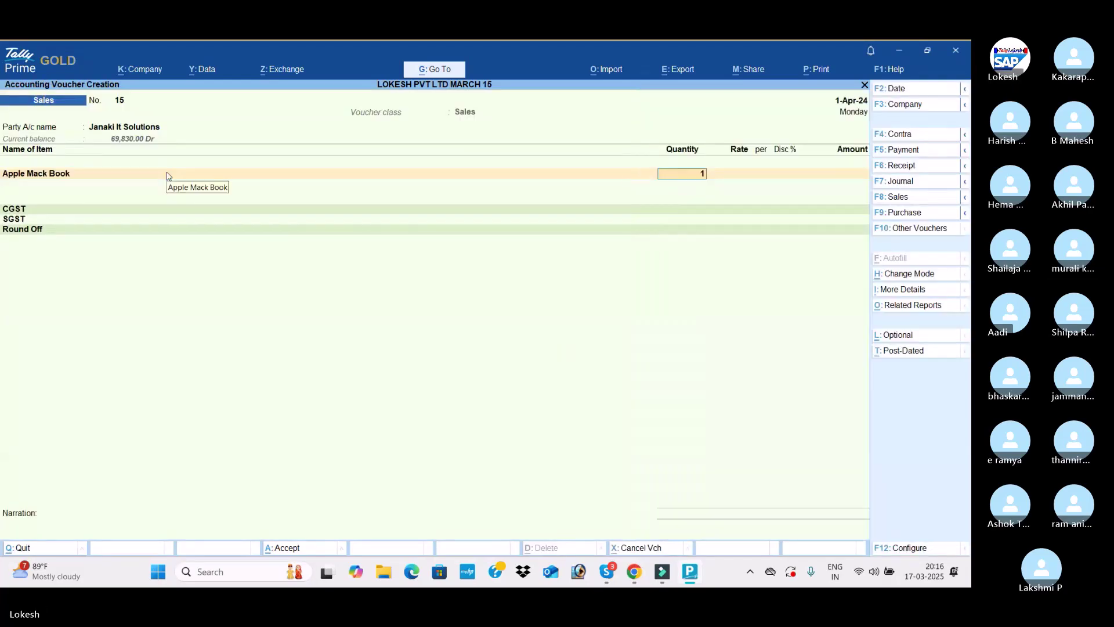
type("1")
key("Return")
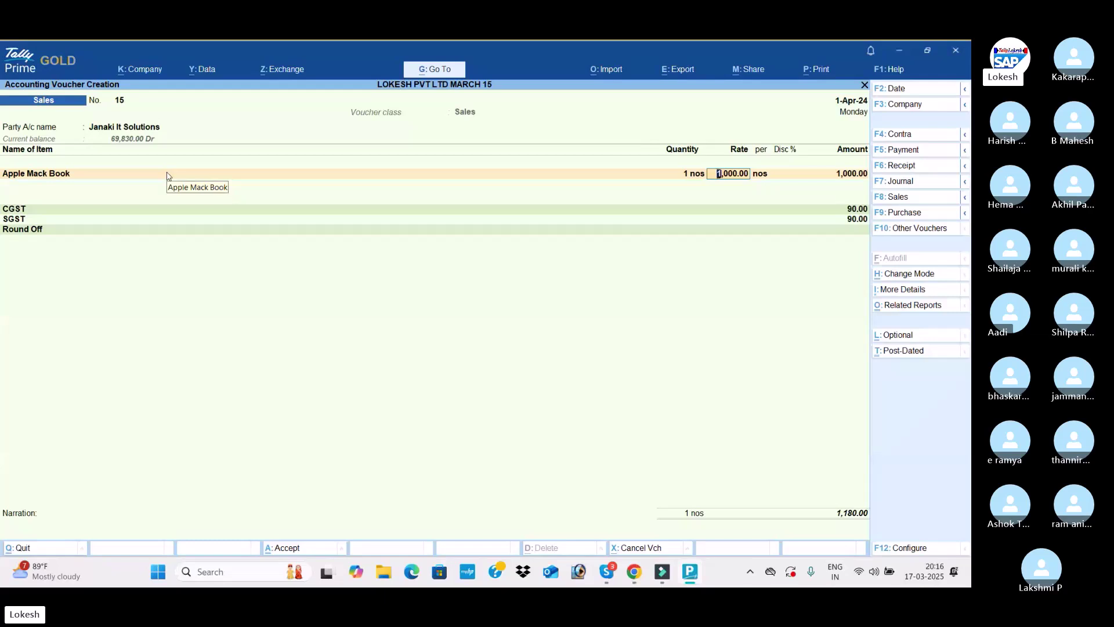
type("1000.30")
key("Return")
key("Return")
key("Return")
key("Return")
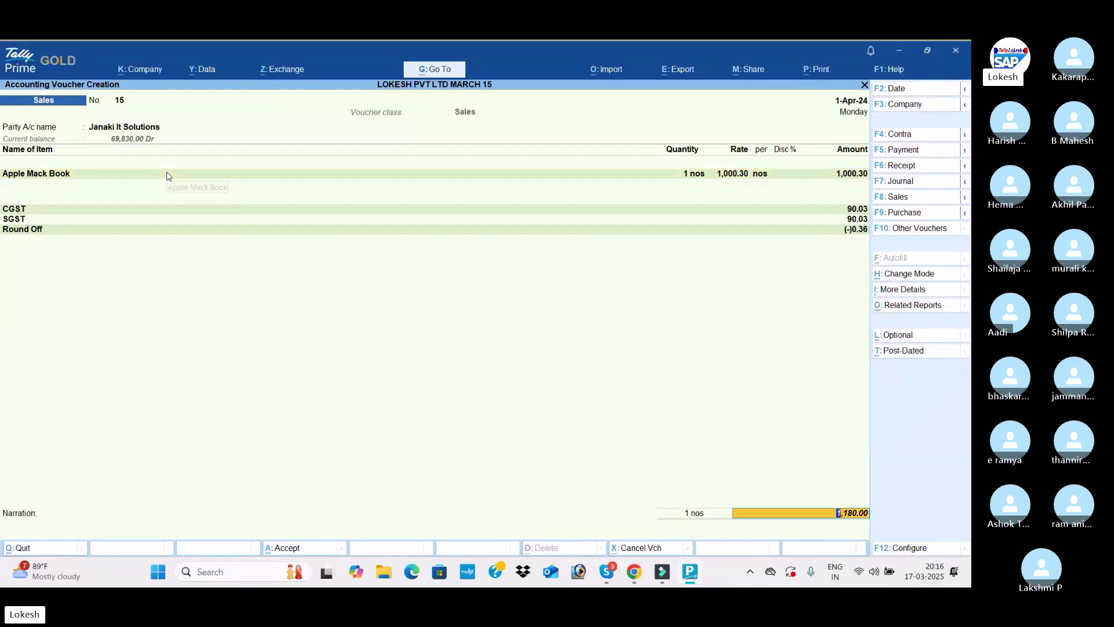
key("BackSpace")
key("Return")
Add Asus, quantity 2 at rate 500.4
type("Asus")
key("Return")
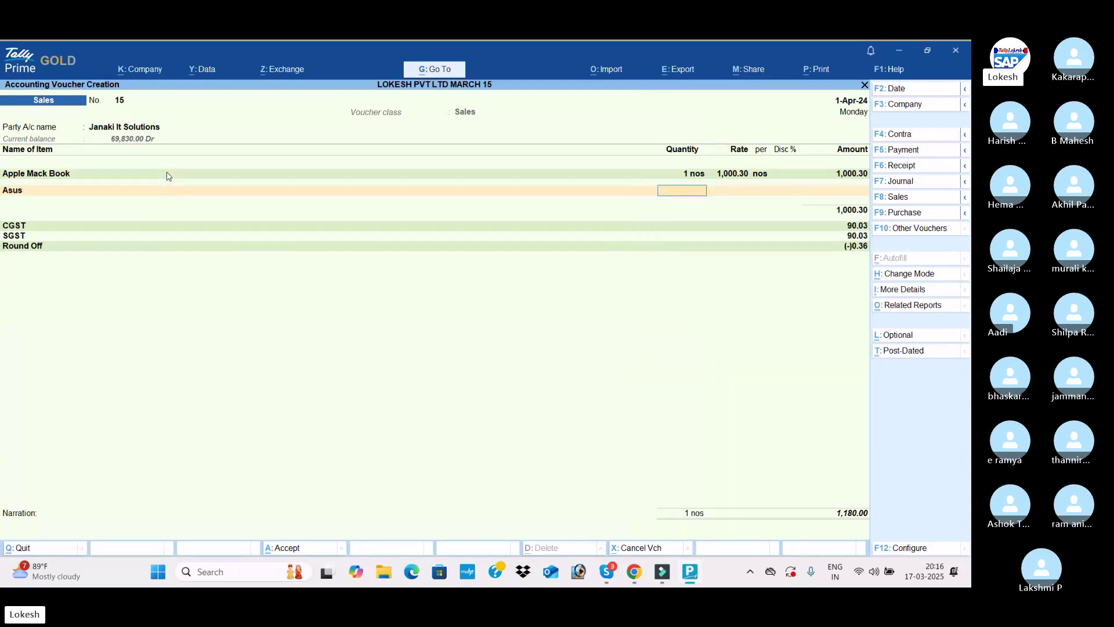
type("2")
key("Return")
type("500.4")
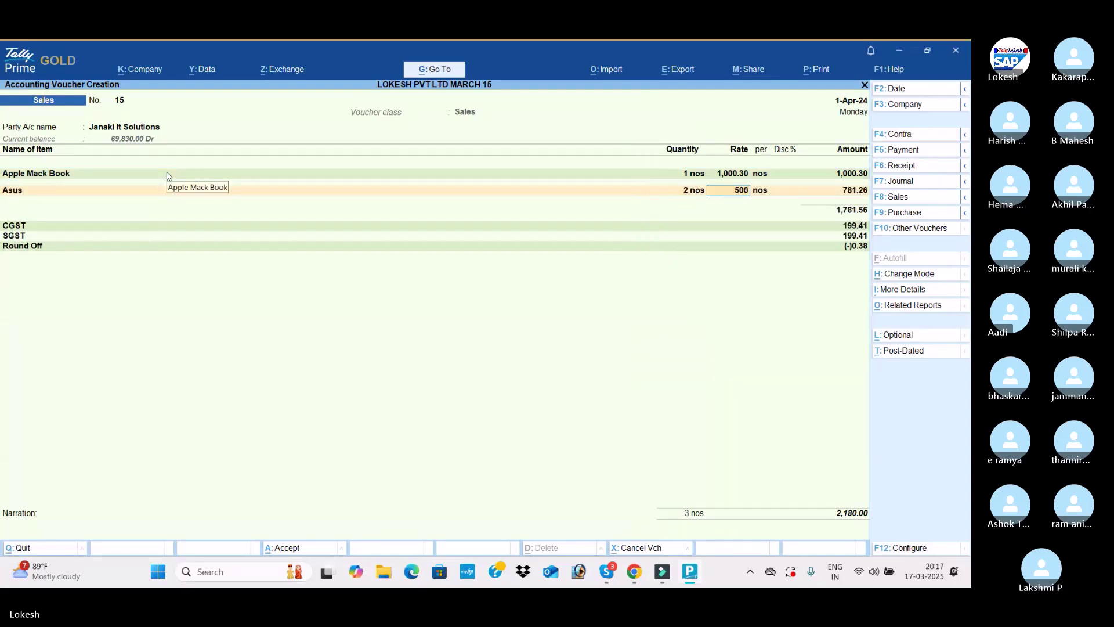
key("Return")
key("Return")
key("Return")
key("Return")
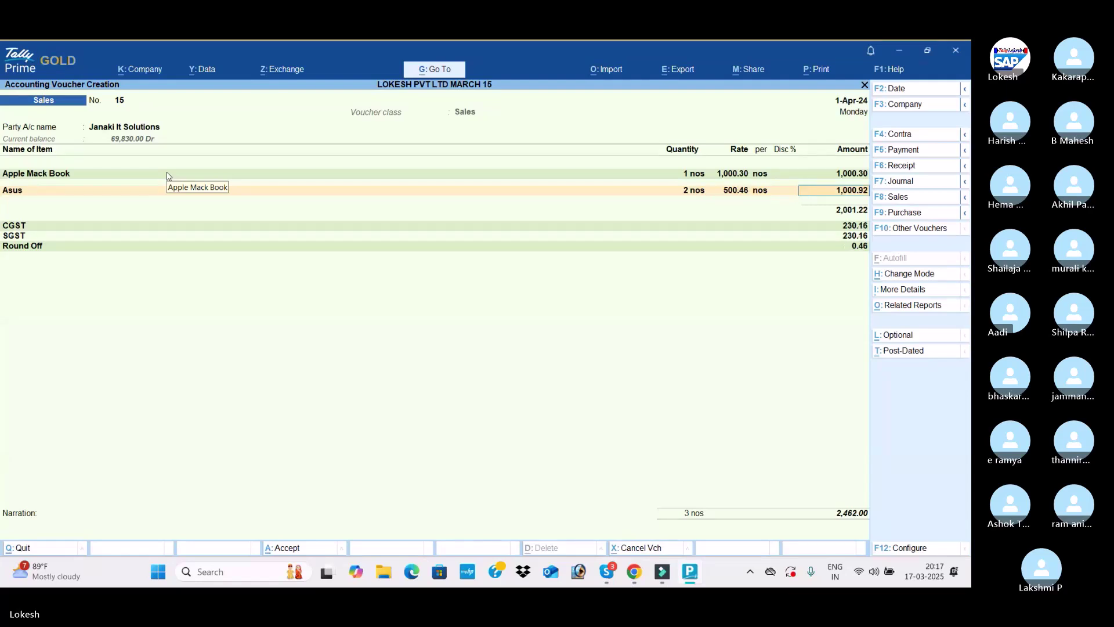
Add Boost, quantity 45 at rate 500.63 with a 5% discount
type("Boost")
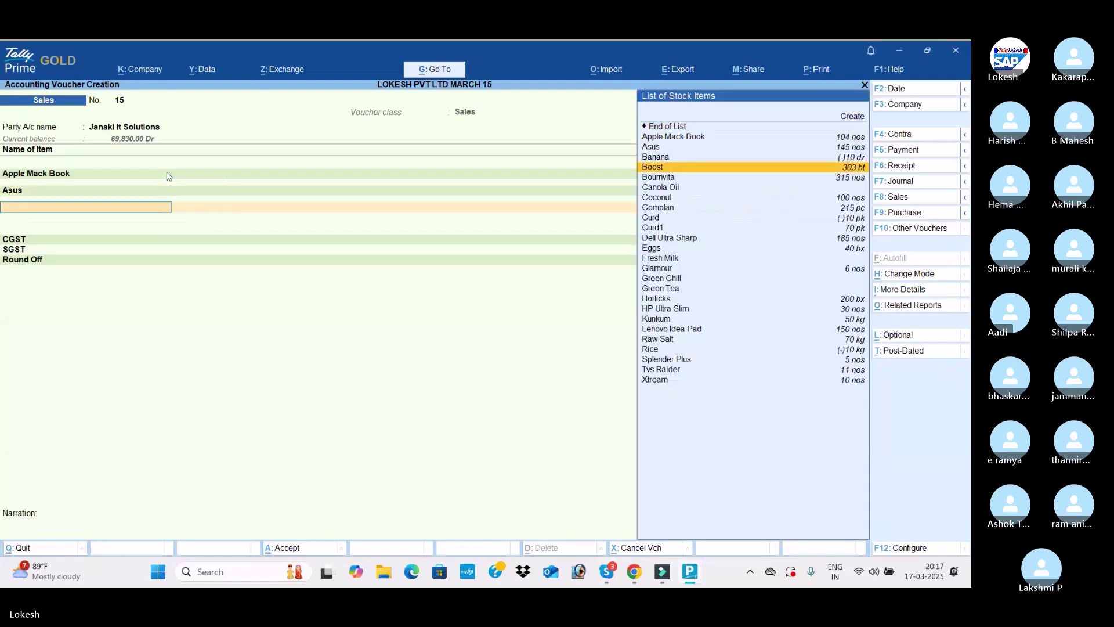
key("Return")
type("65.")
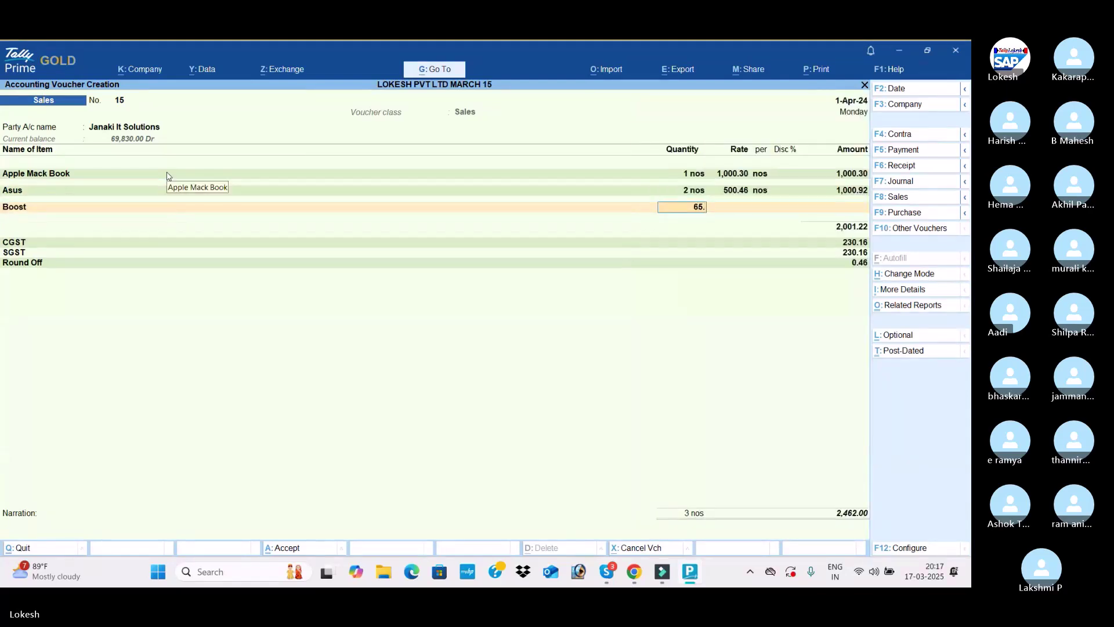
type("2")
key("Return")
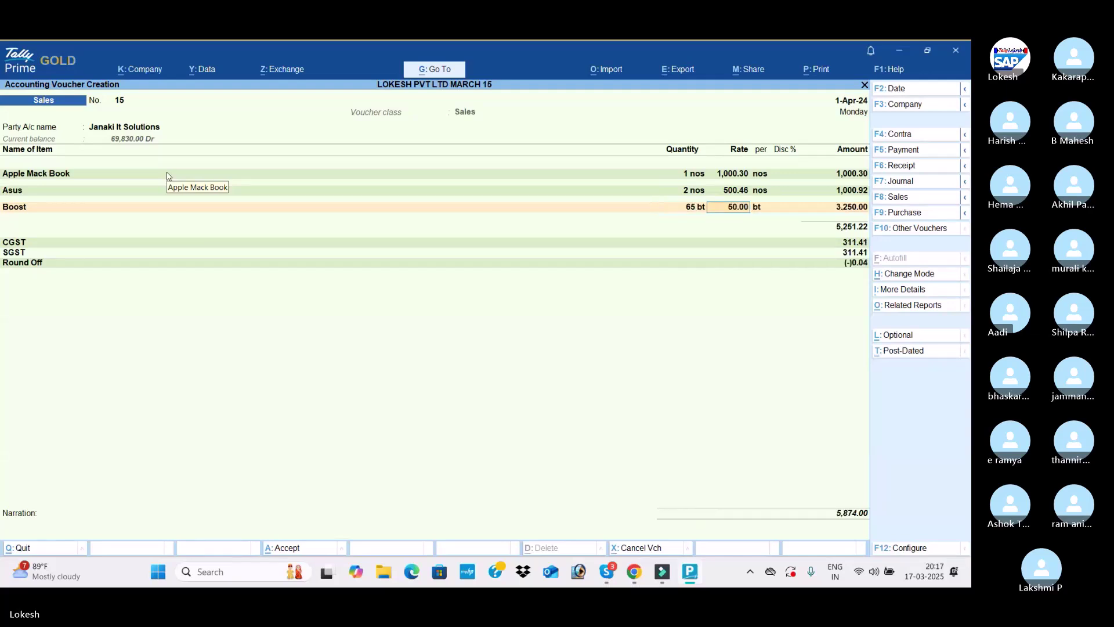
key("BackSpace")
type("45")
key("Return")
type("50")
key("BackSpace")
type("00.63")
key("Return")
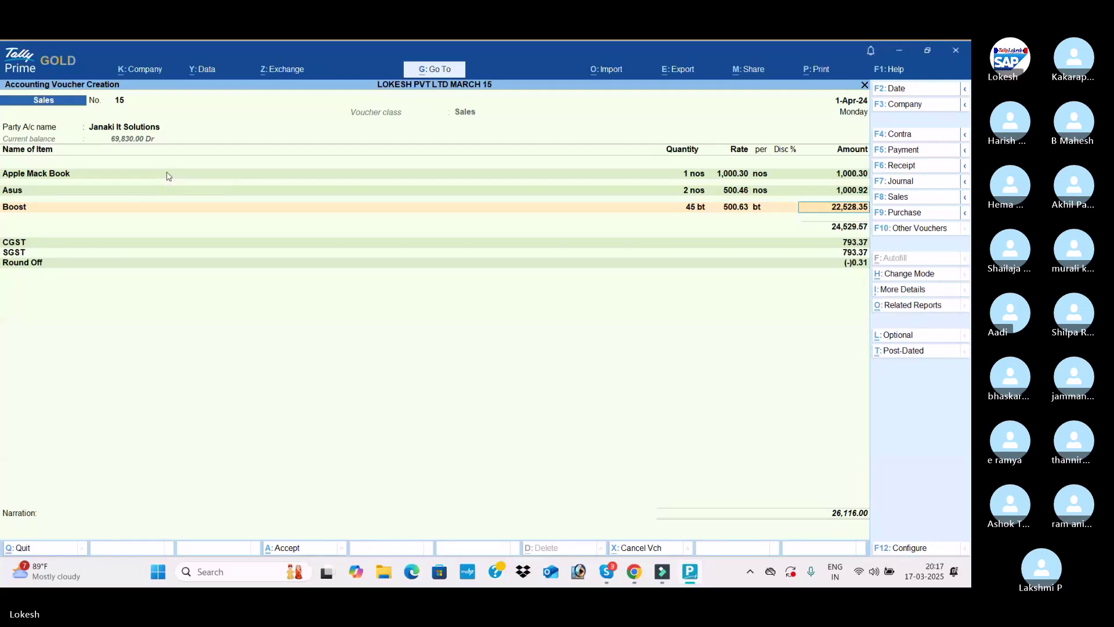
key("shift+Tab")
type("5")
key("Return")
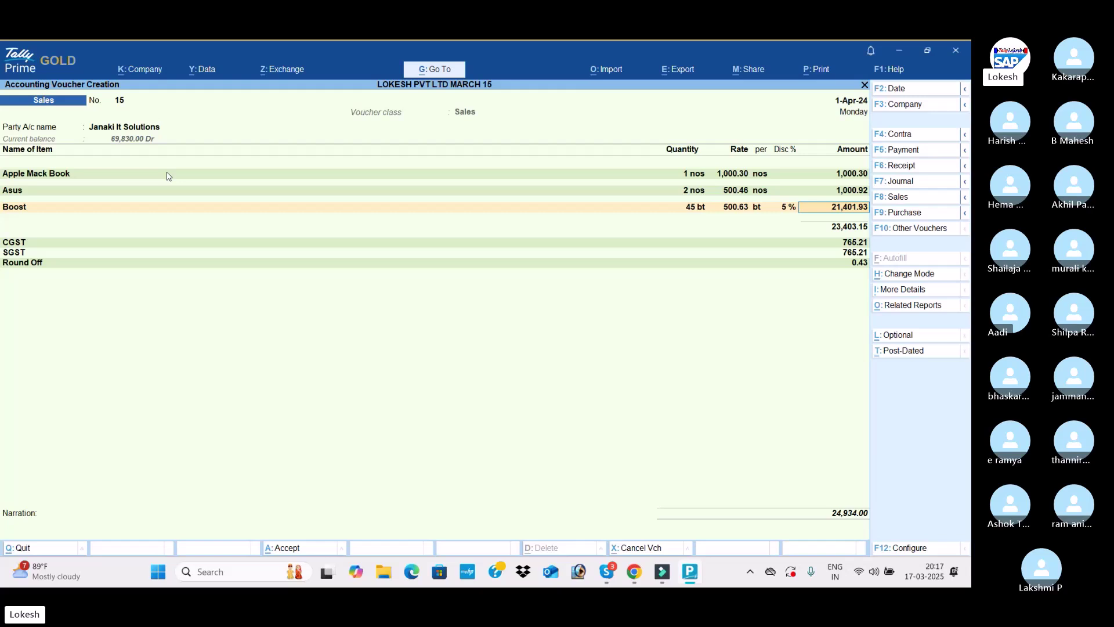
Add Bournvita, quantity 10 at rate 587.36 with a 1% discount
key("Return")
key("Return")
type("10")
key("Return")
type("587.36")
key("Return")
type("1")
key("Return")
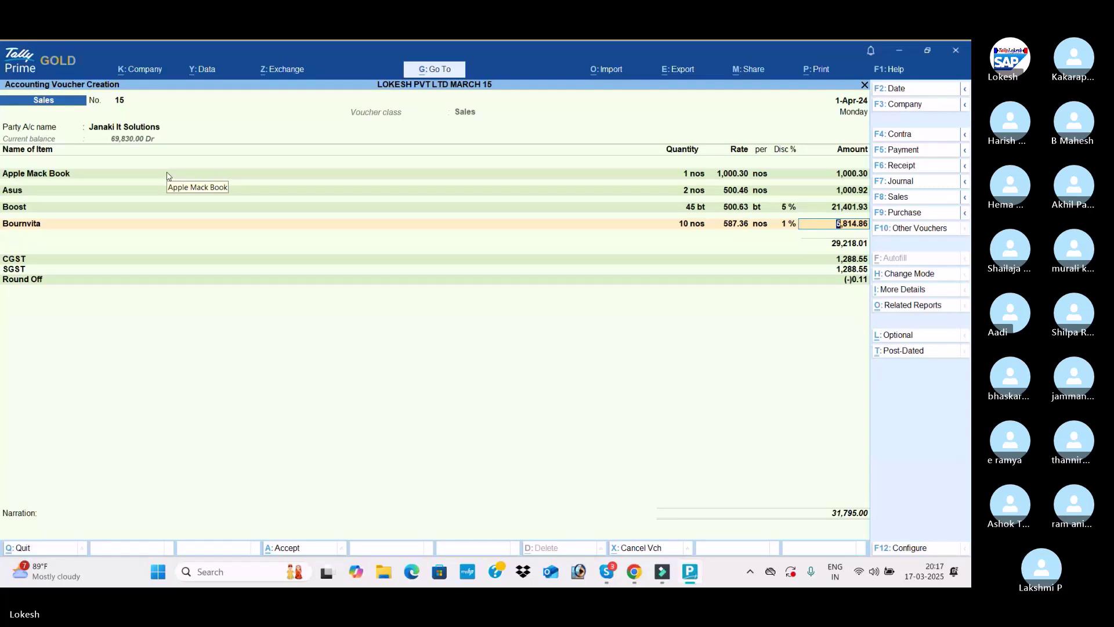
Save sales voucher 15, accepting the modified GST details prompt
key("ctrl")
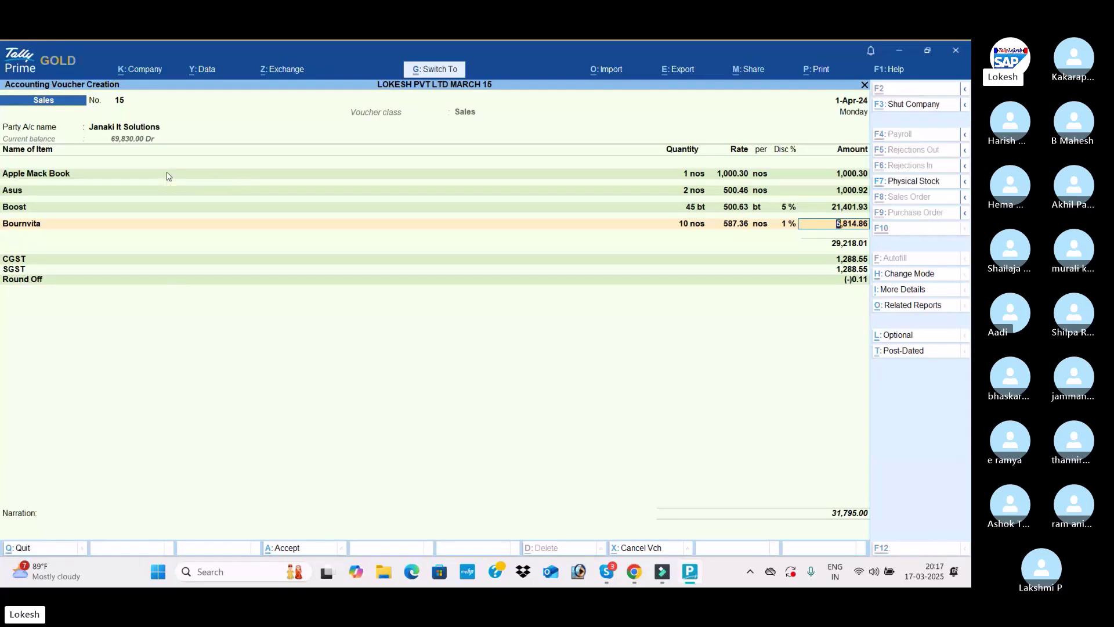
key("ctrl+a")
key("Return")
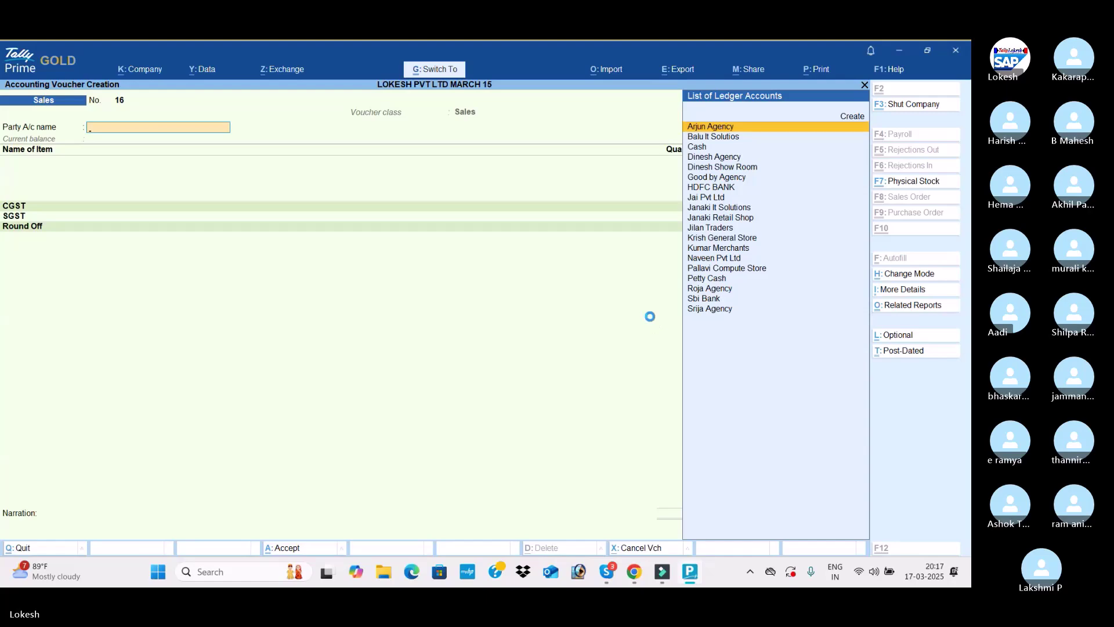
Discard the Arjun Agency voucher and restart it under the Sales IGST class
key("Return")
key("Escape")
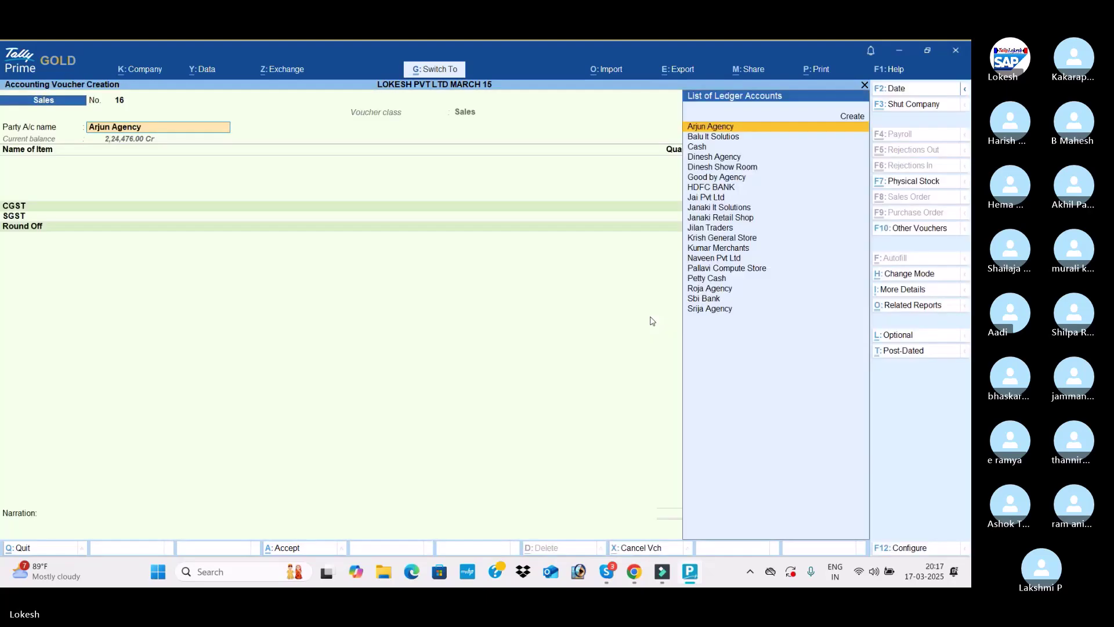
key("ctrl+q")
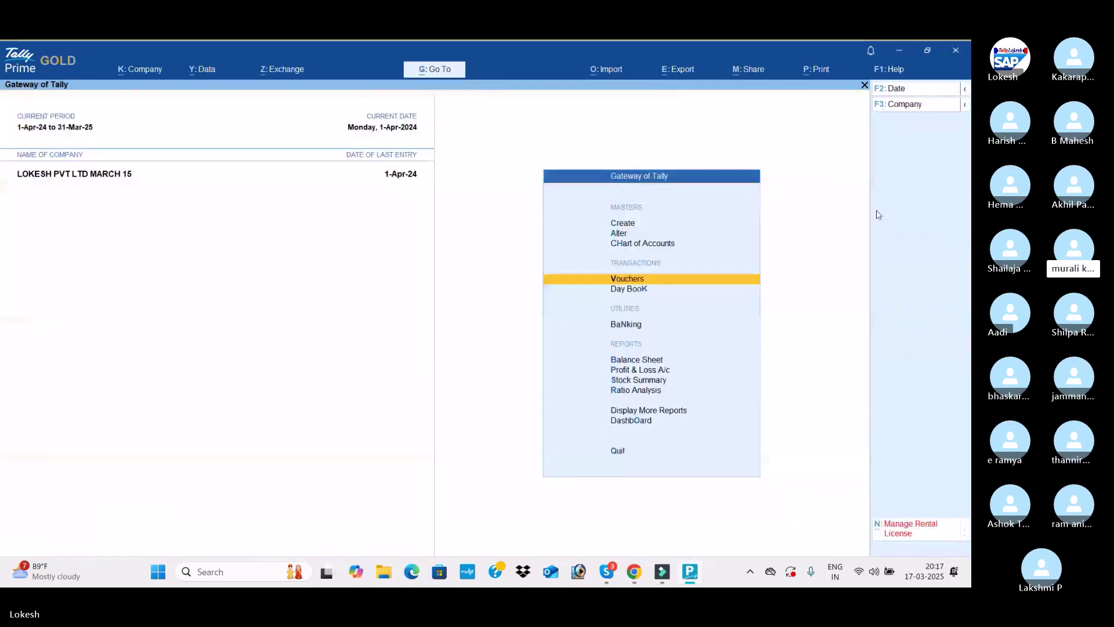
key("v")
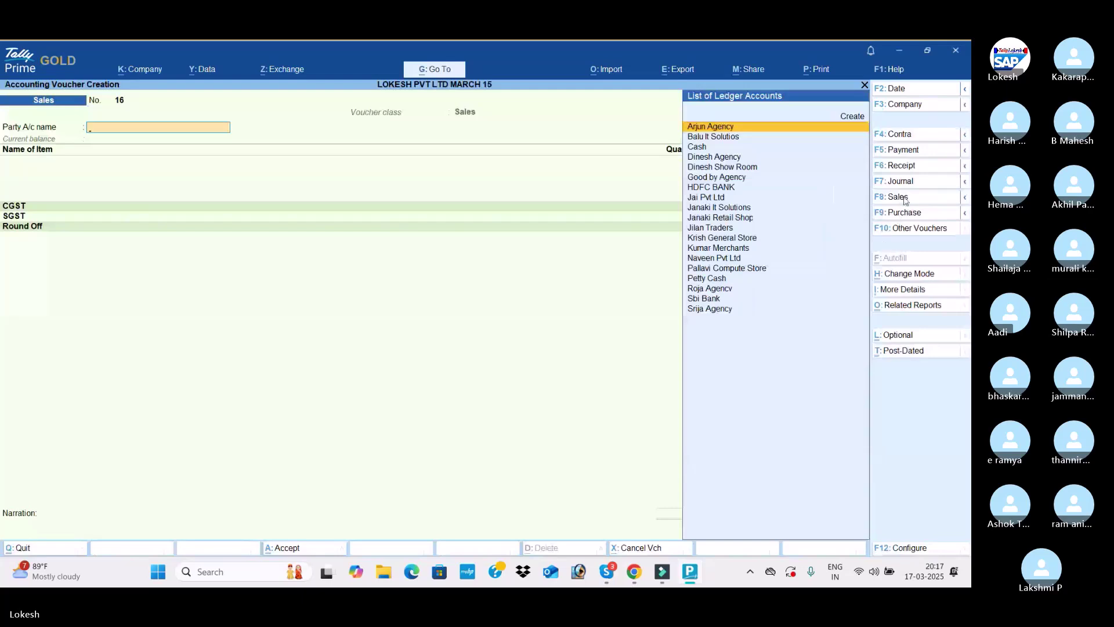
left_click(906, 199)
key("Down")
key("Return")
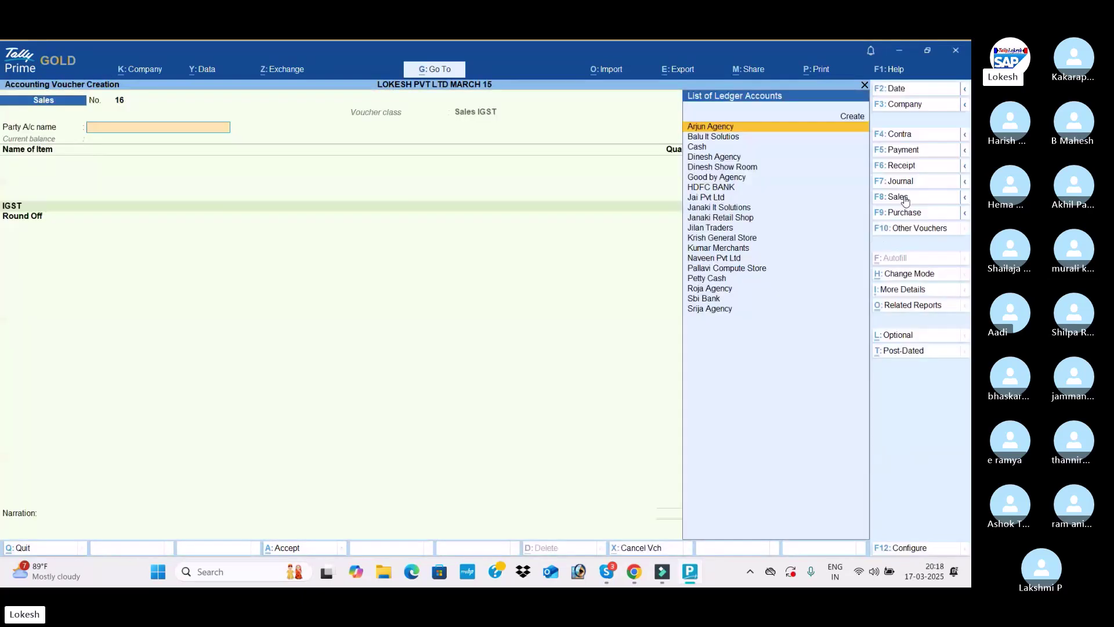
Select Balu It Solutios as the party and skip the dispatch details
type("BAL")
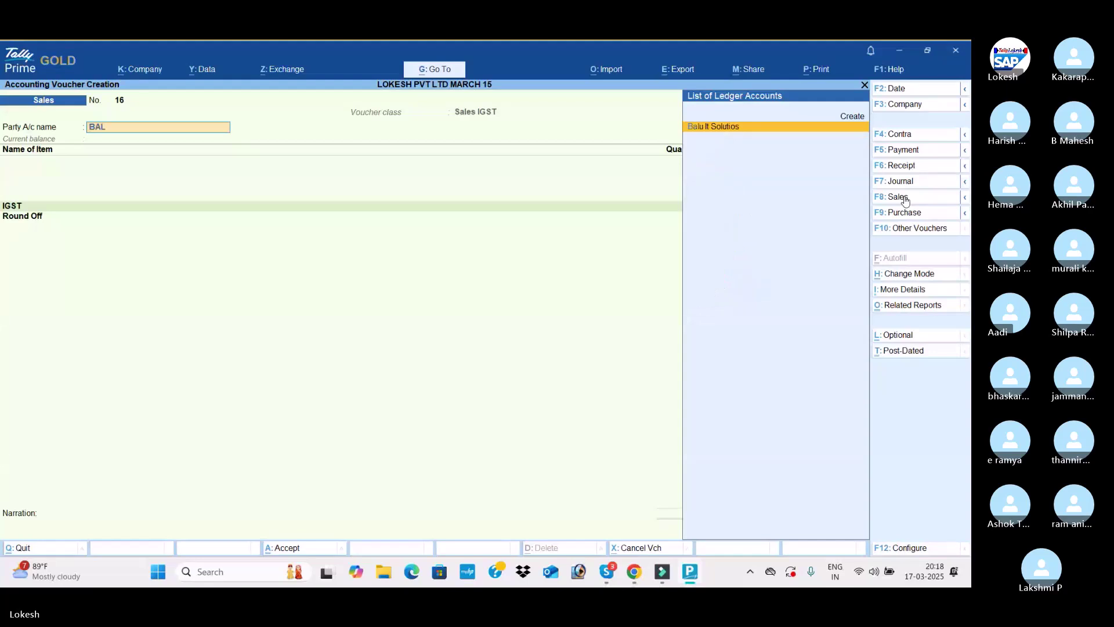
key("BackSpace")
key("BackSpace")
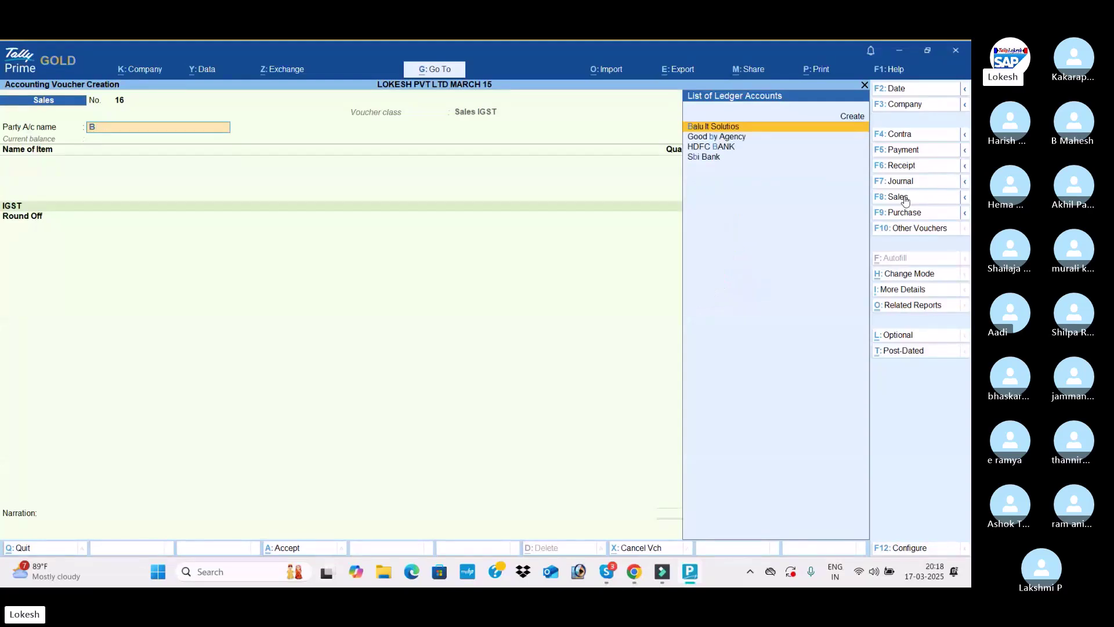
key("BackSpace")
type("B")
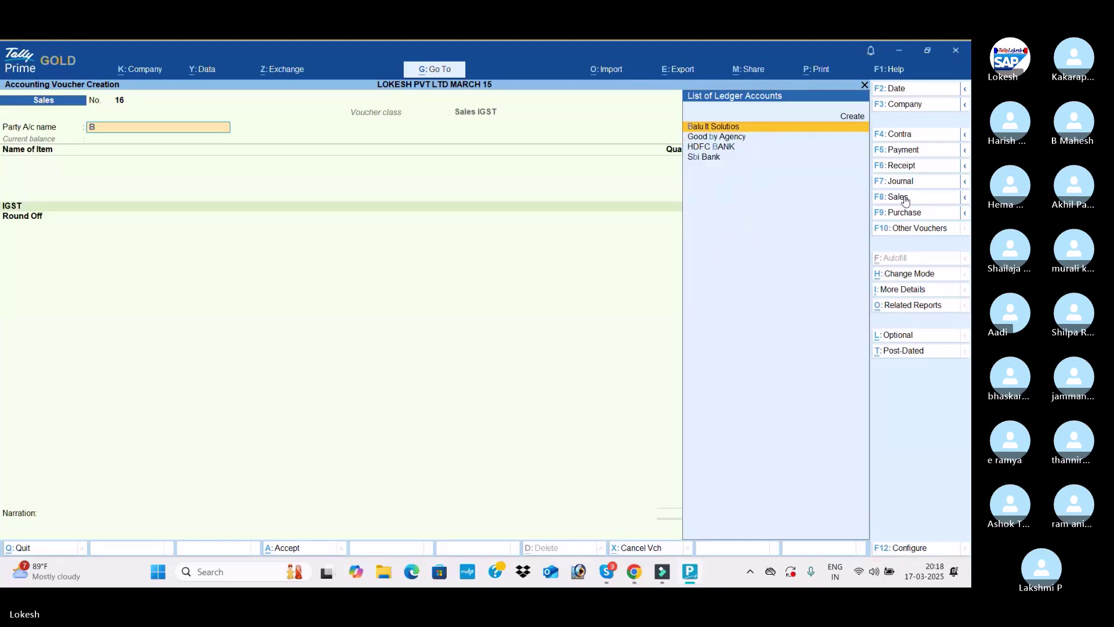
key("BackSpace")
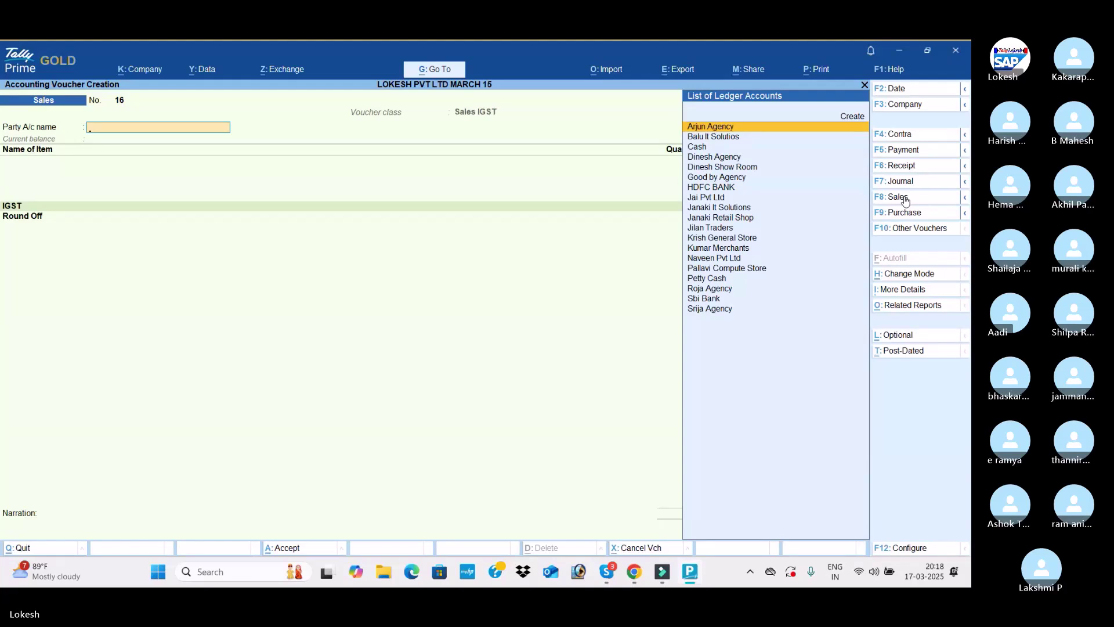
key("Down")
key("Return")
key("Return")
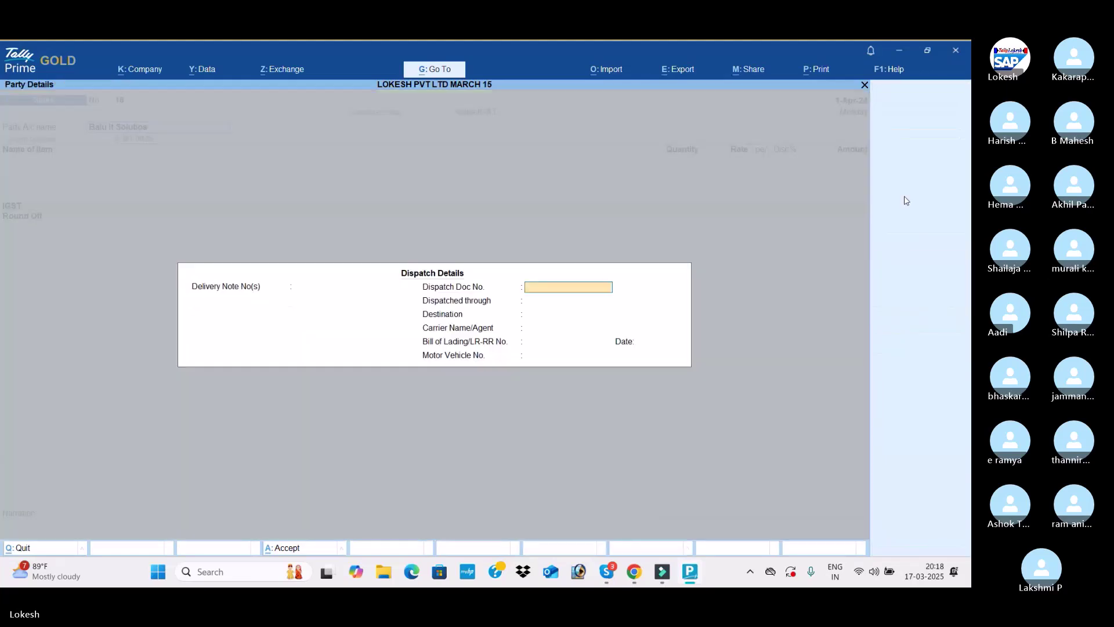
key("ctrl+a")
key("ctrl+a")
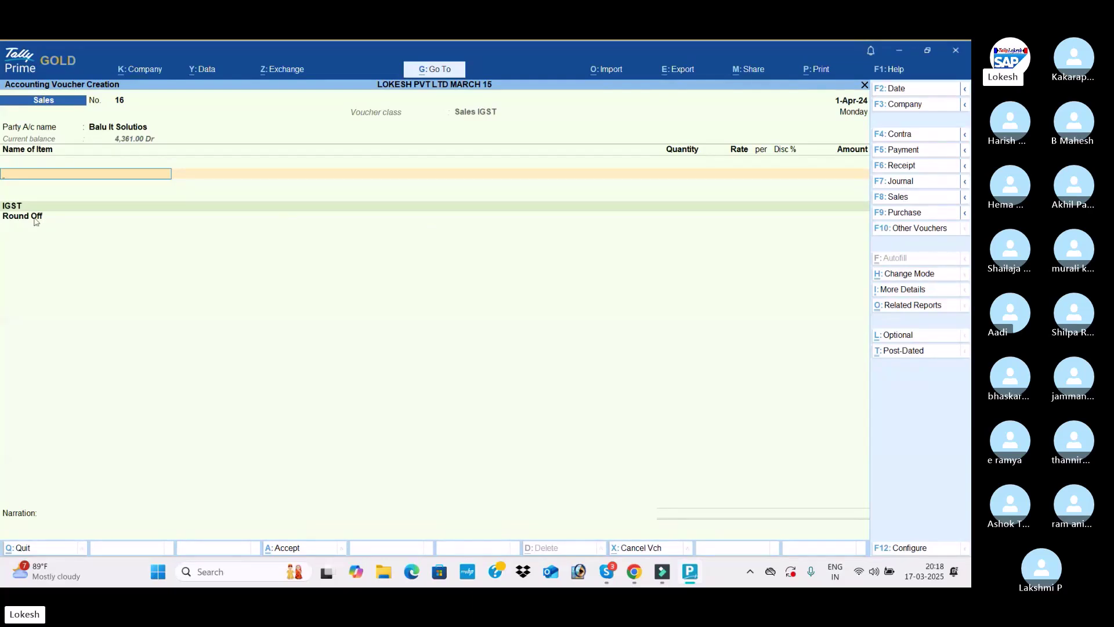
Add Apple Mack Book (quantity 1) and Asus (quantity 2)
key("Down")
key("Return")
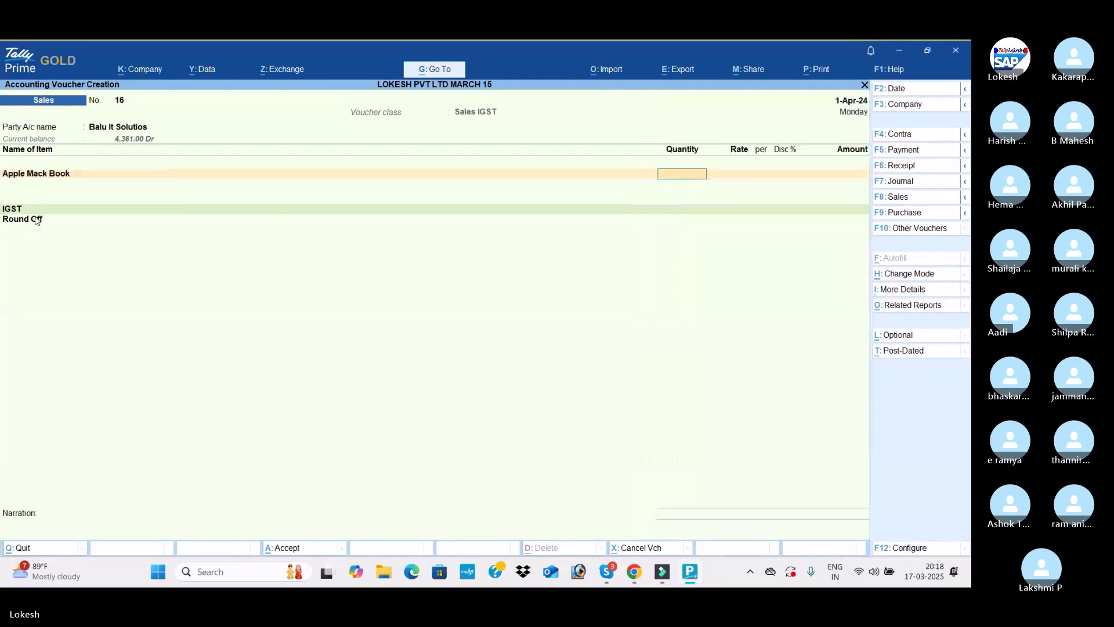
key("Return")
key("Return")
key("Return")
key("Return")
key("Return")
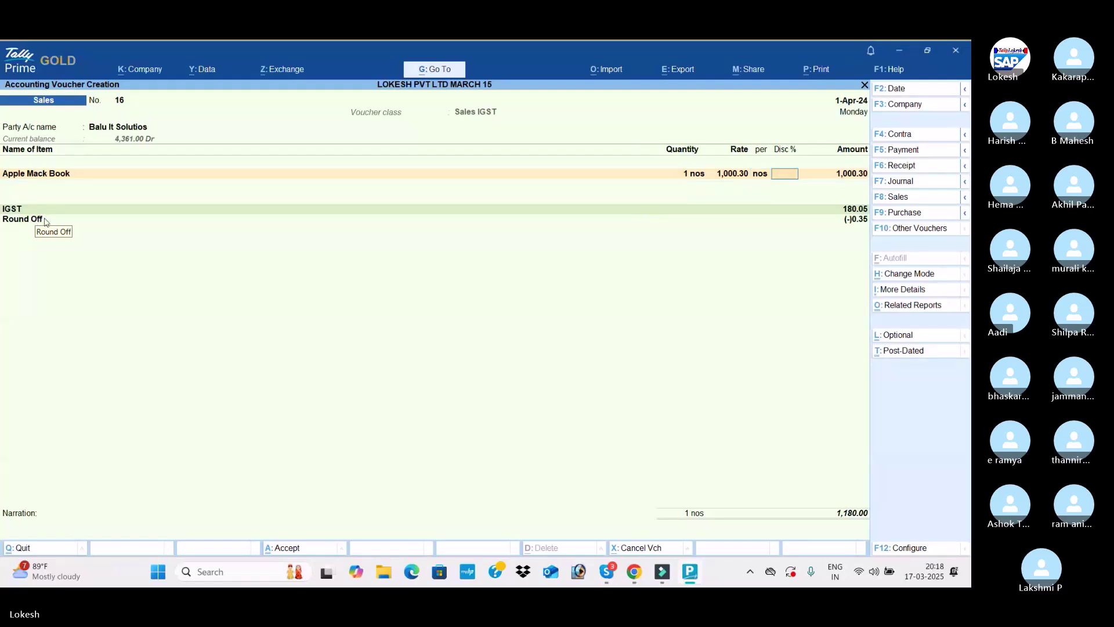
key("Down")
key("Down")
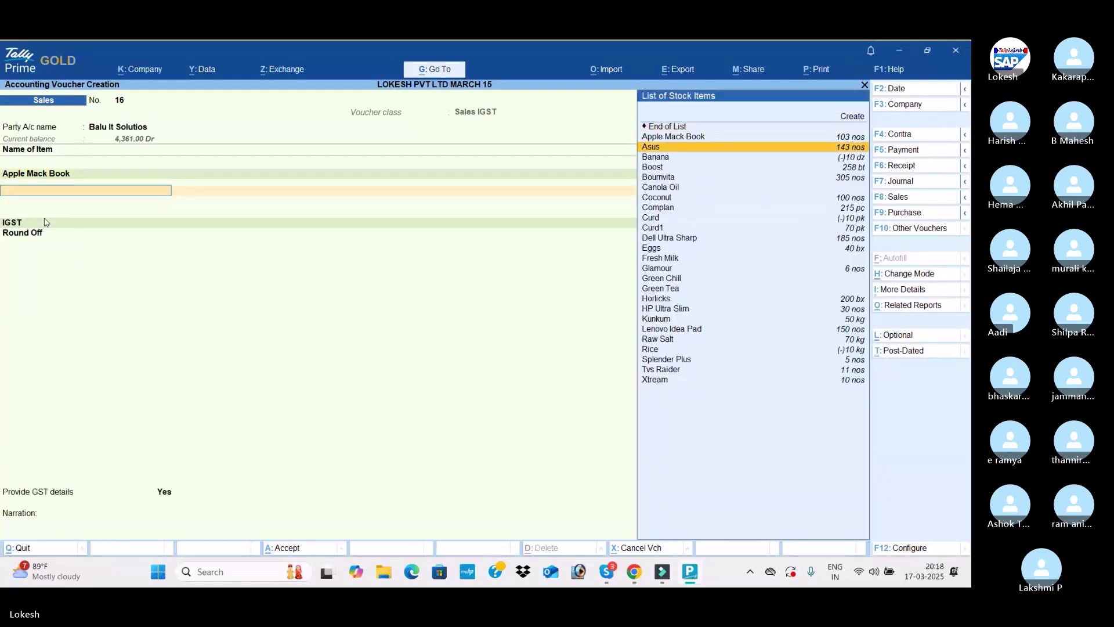
key("Return")
type("2")
key("Return")
key("Return")
key("Return")
key("Return")
key("Return")
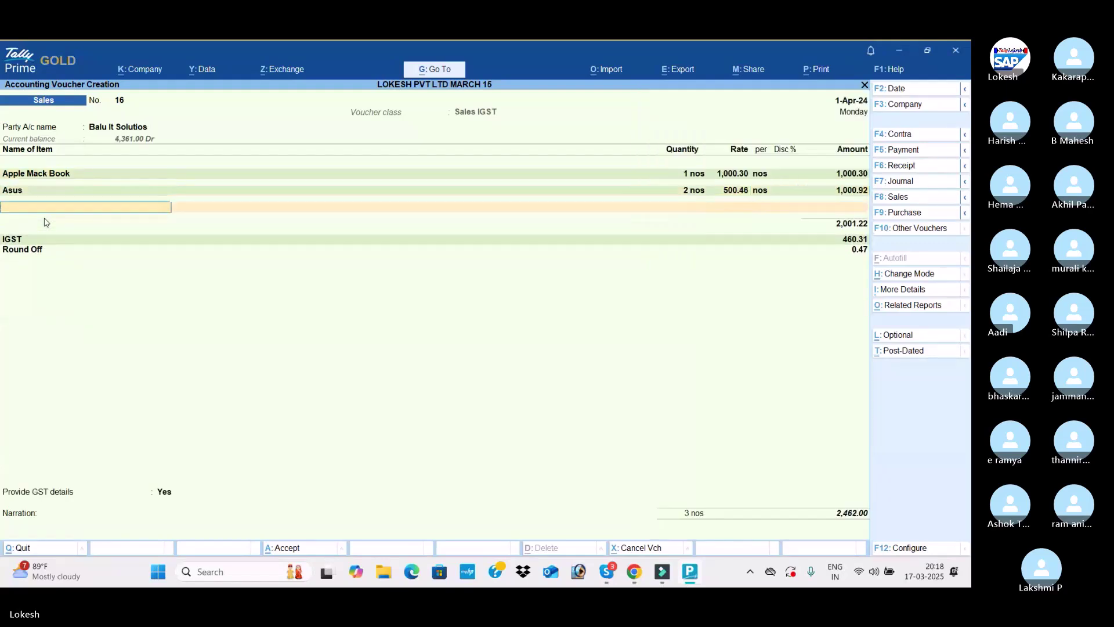
key("Down")
key("Down")
key("Down")
key("Down")
Add Bournvita (quantity 3) and Complan (5 pc), then save invoice 16 totalling 4,925.00
key("Return")
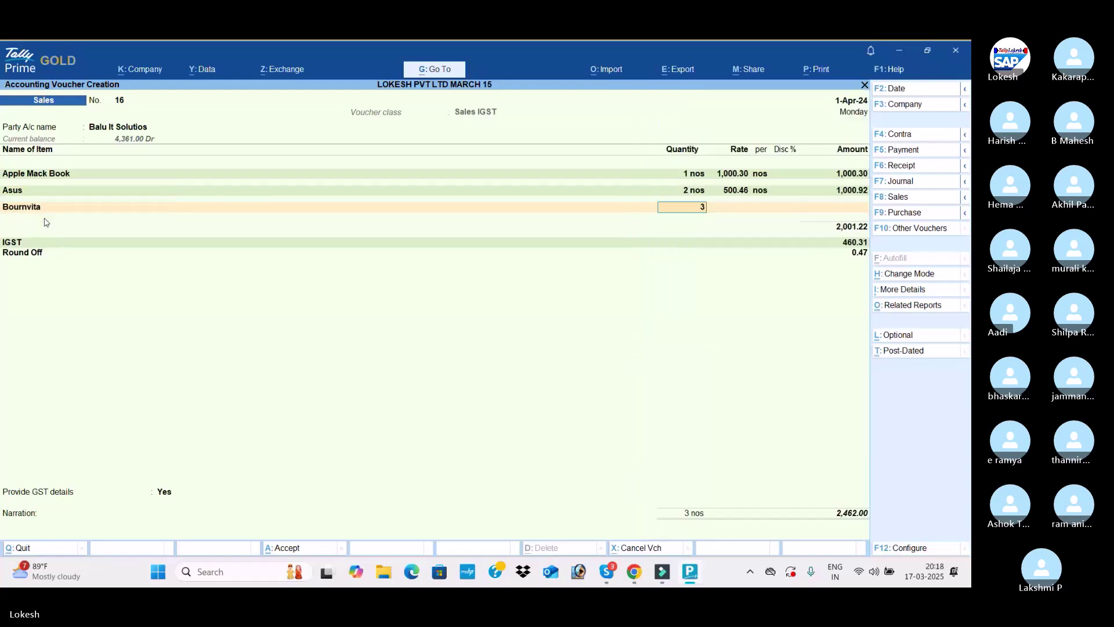
key("Return")
key("Return")
key("Return")
key("Return")
key("Return")
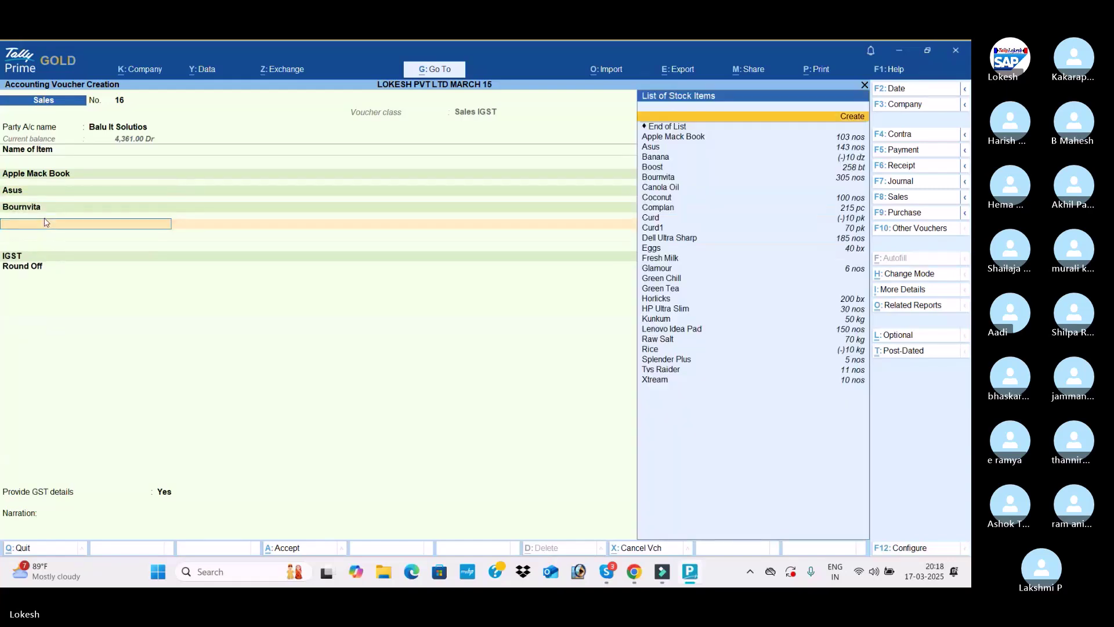
key("Down")
key("Down")
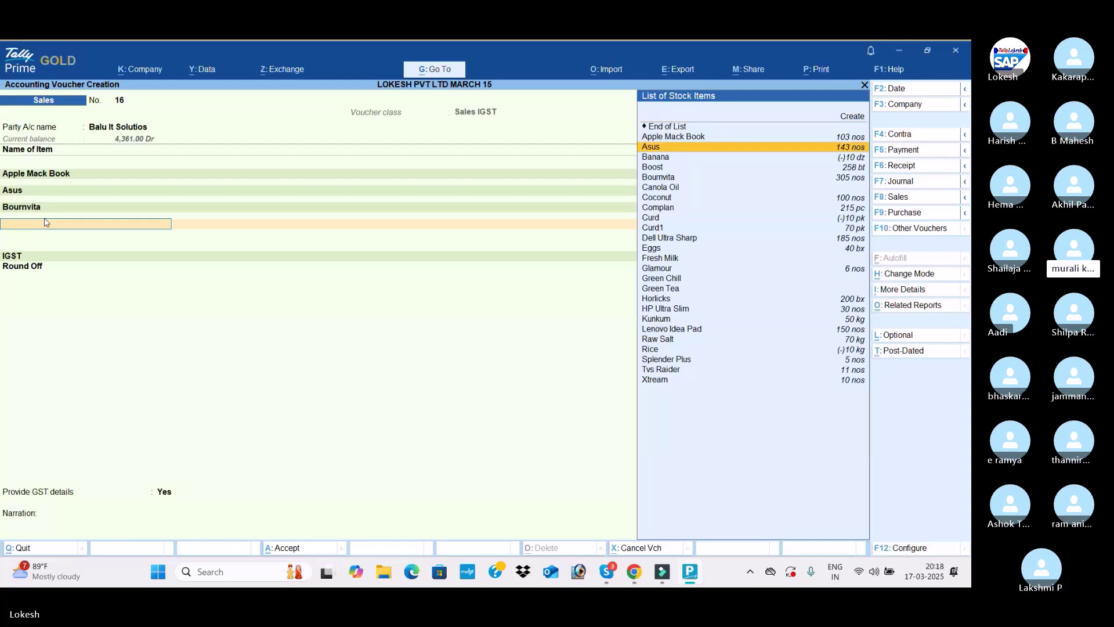
key("Down")
key("Down")
key("Down")
key("Down")
key("Down")
key("Down")
key("Return")
type("5")
key("Return")
key("Return")
key("Return")
key("Return")
key("Return")
key("Return")
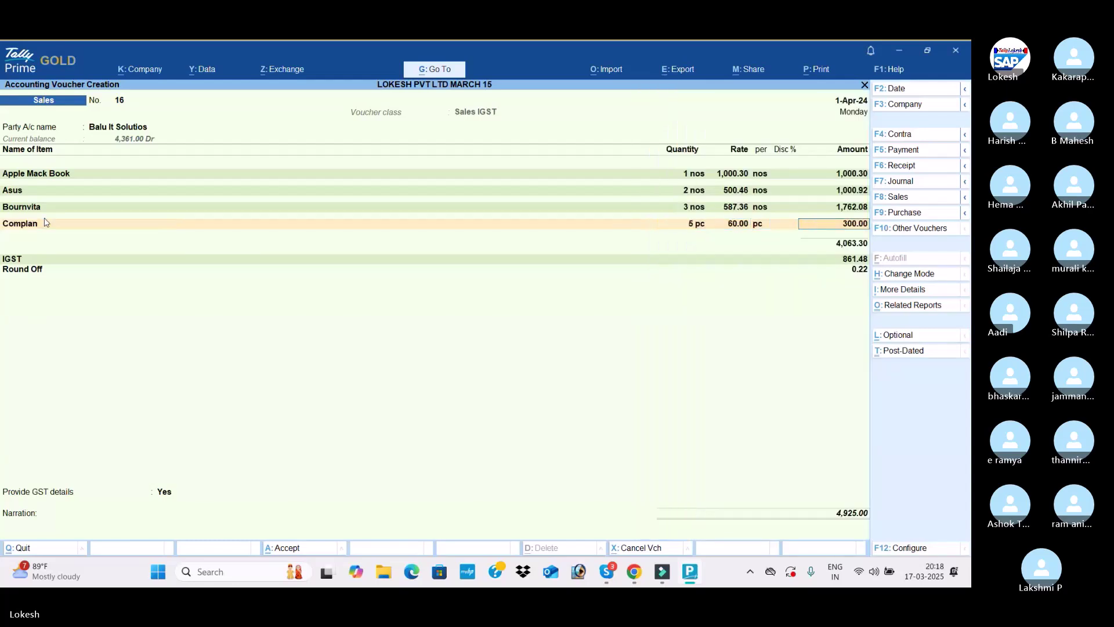
key("Return")
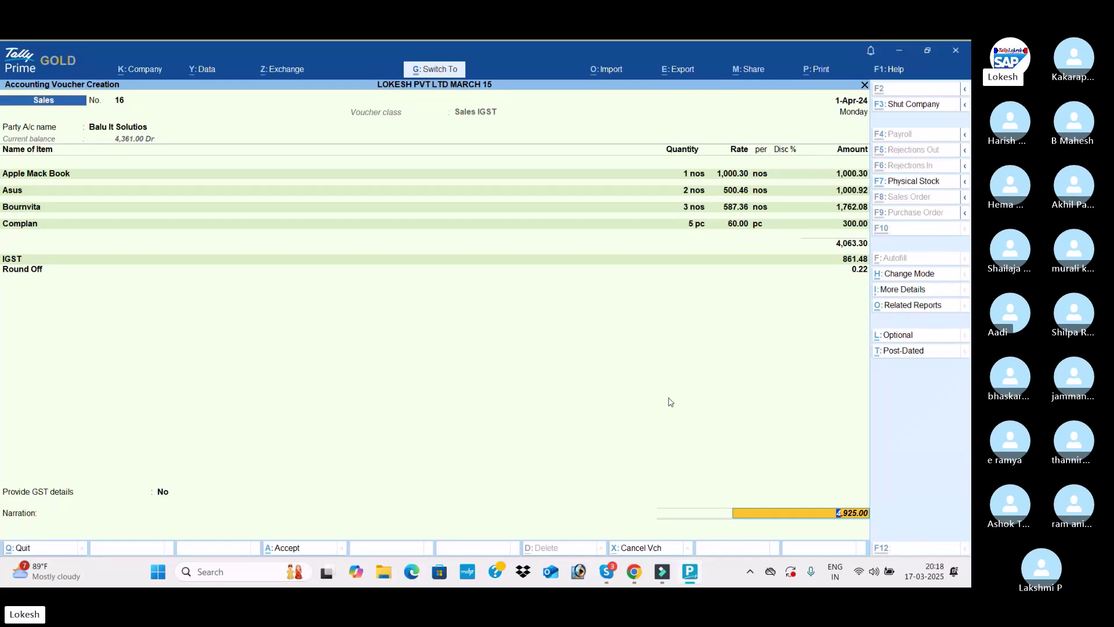
key("ctrl+a")
key("ctrl+a")
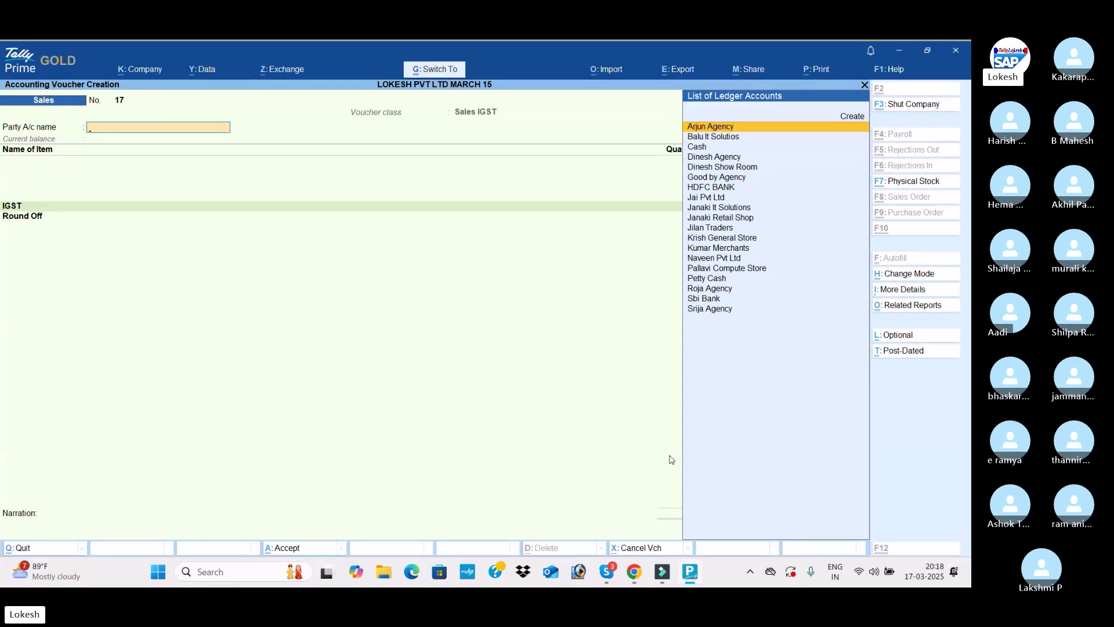
Quit the empty voucher and open the Sales voucher type for alteration
key("Escape")
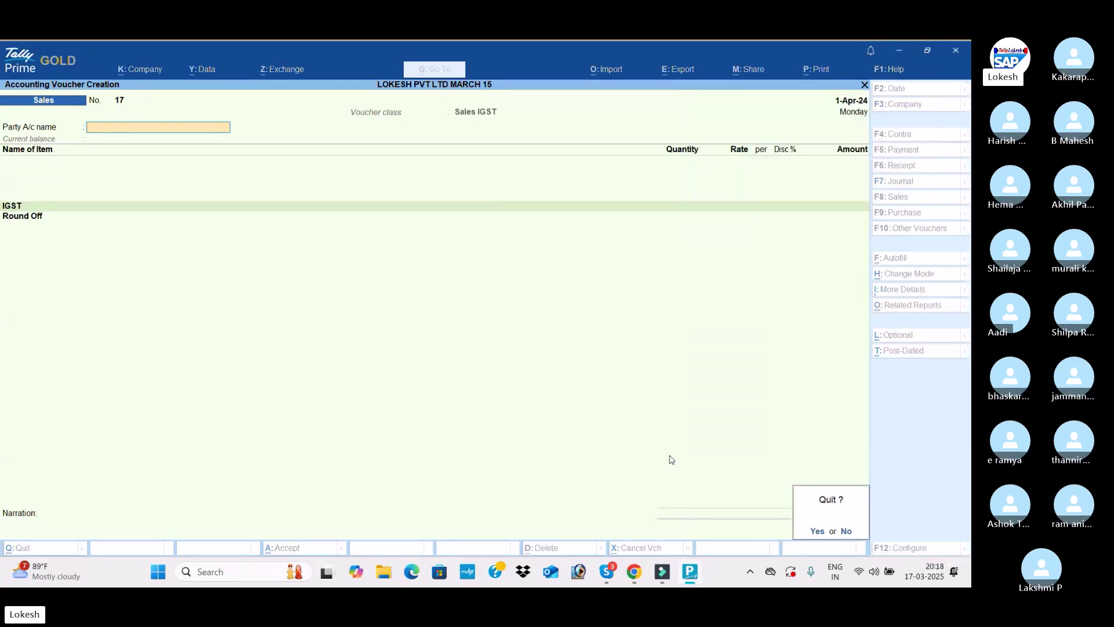
key("Return")
key("Up")
key("Up")
key("Return")
key("Down")
key("Down")
key("Down")
key("Return")
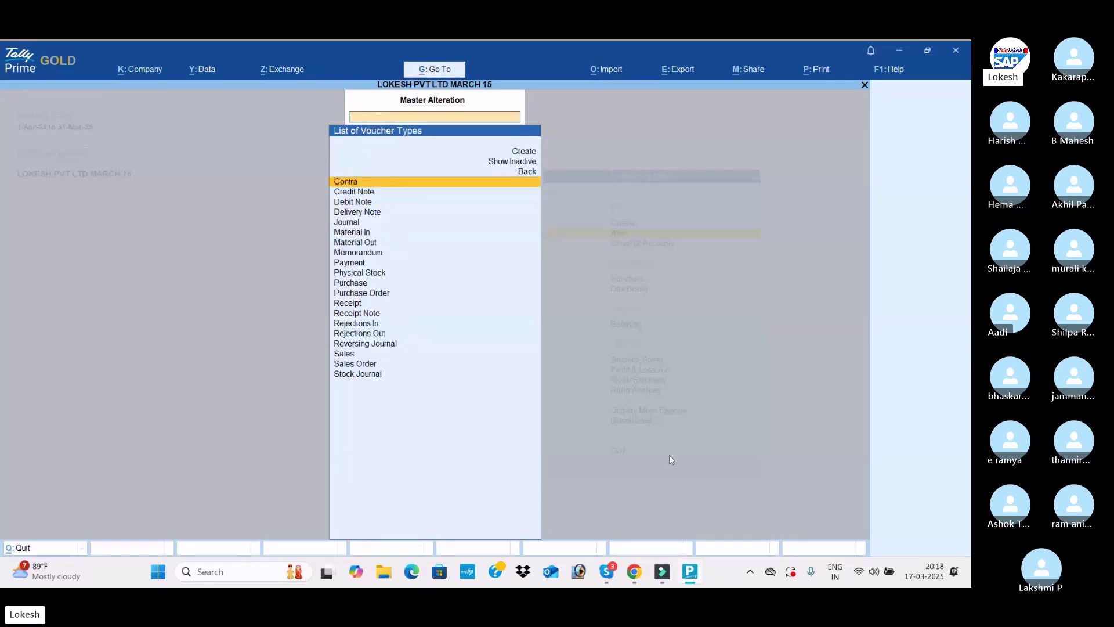
type("SAL")
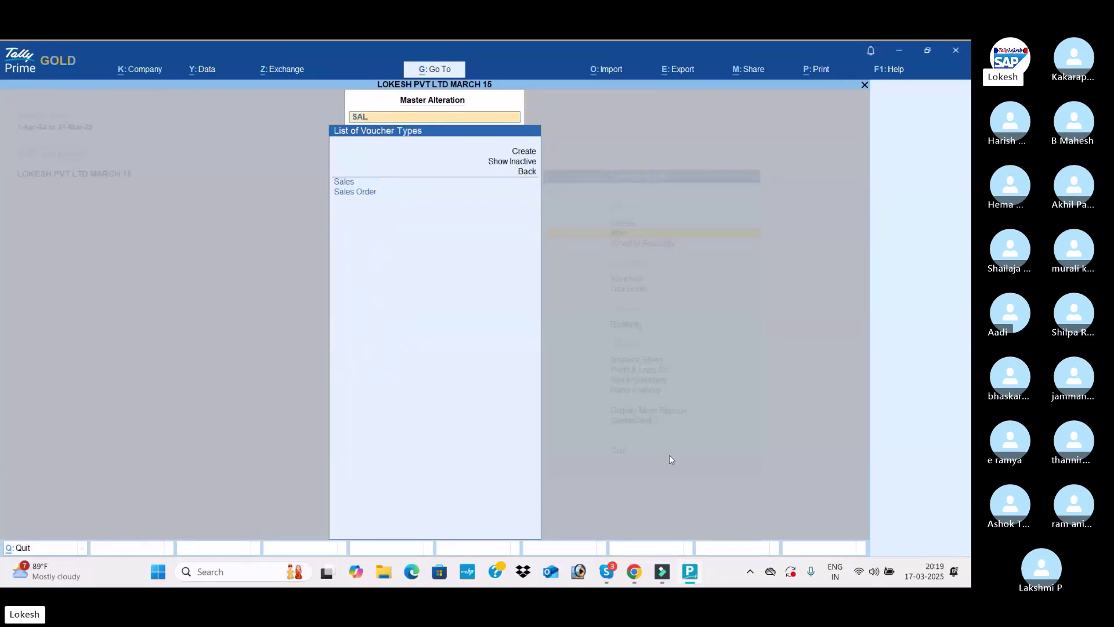
key("Return")
Delete the Sales and Sales IGST classes, save the voucher type, and return to Gateway
key("Return")
key("Return")
key("Return")
key("Return")
key("Return")
key("Return")
key("Return")
key("Return")
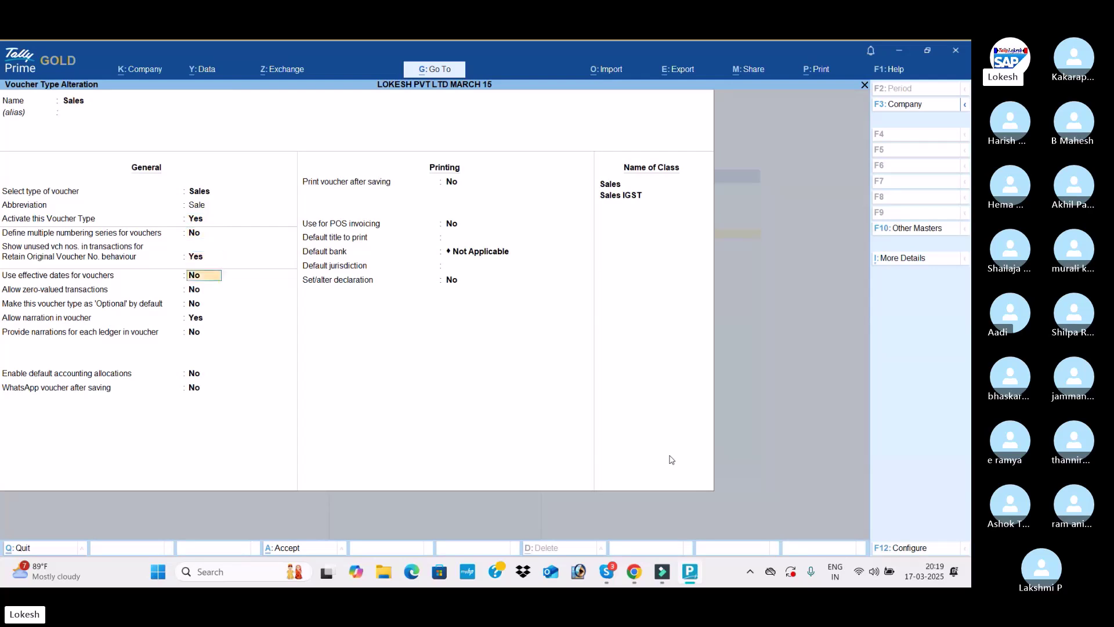
key("Return")
key("Return")
key("Return")
key("Return")
key("Return")
key("Return")
key("Return")
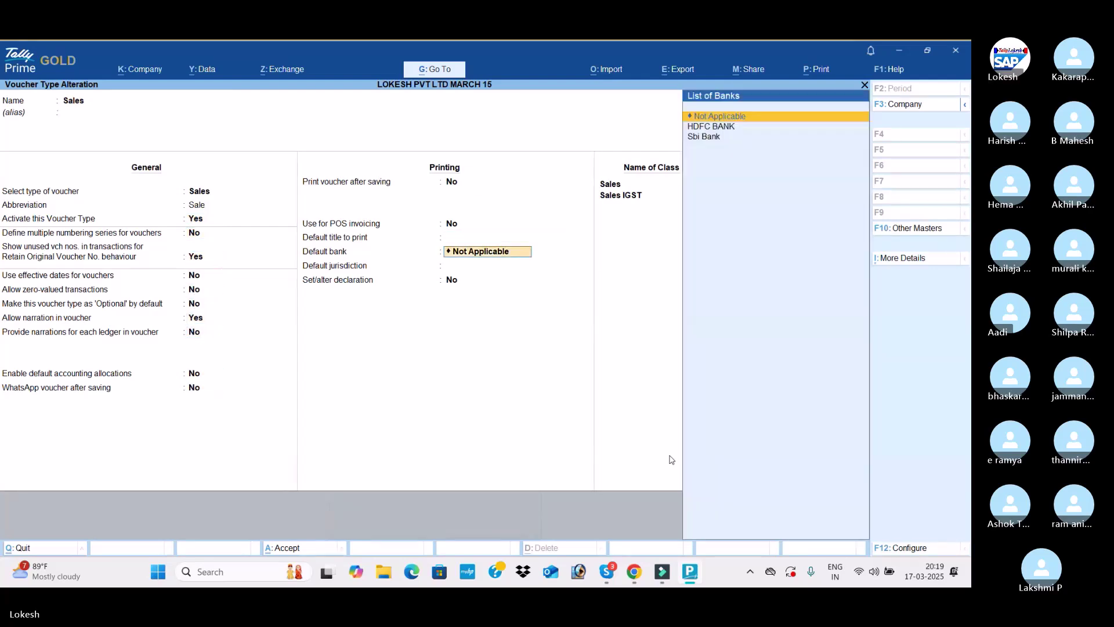
key("Return")
key("Return")
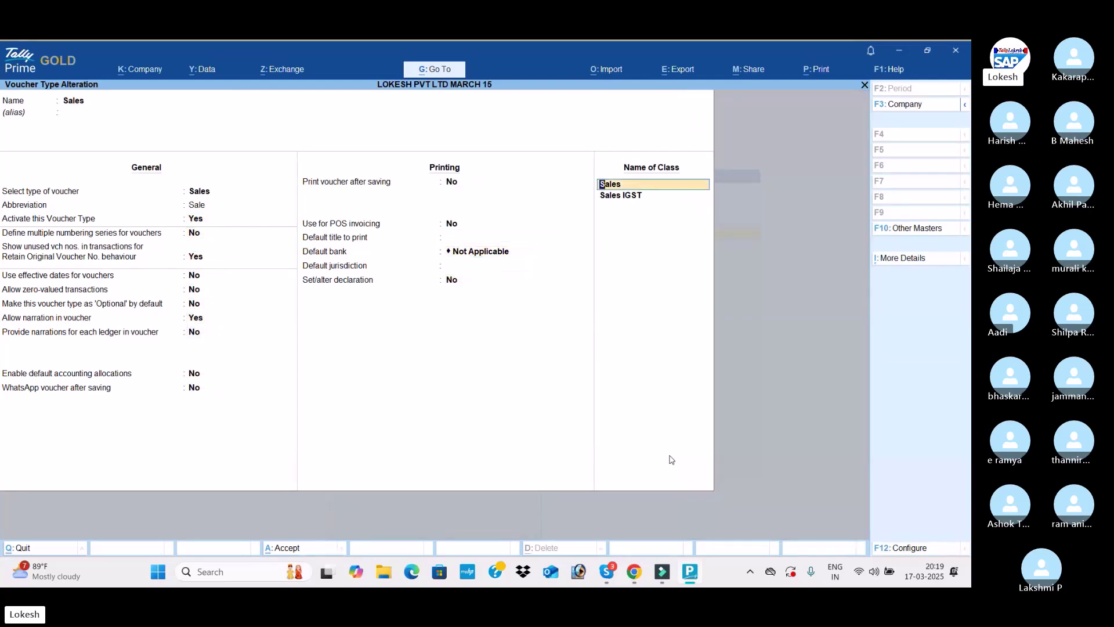
key("ctrl+d")
key("ctrl+d")
key("Return")
key("Return")
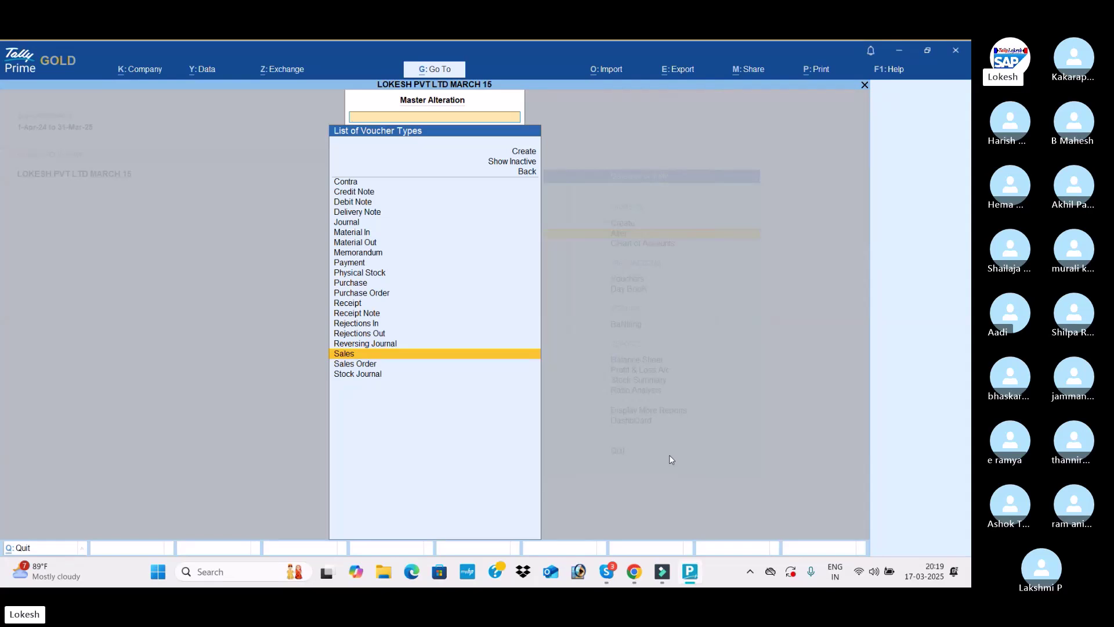
key("Escape")
key("Down")
key("Down")
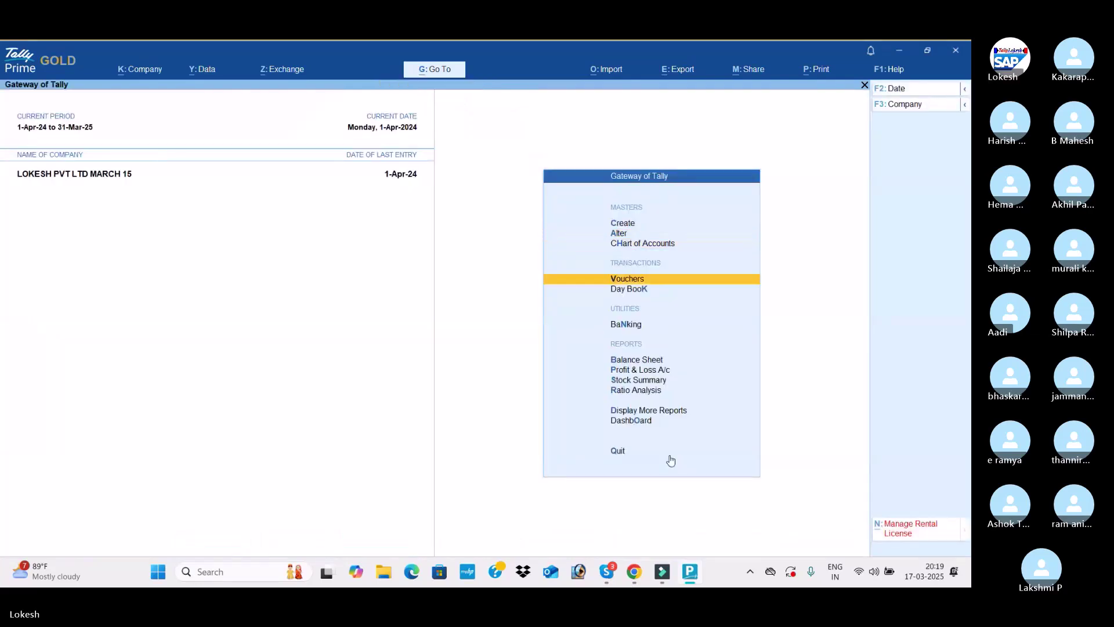
Start a new Sales voucher for party Janaki Retail Shop using the Sales ledger
key("Return")
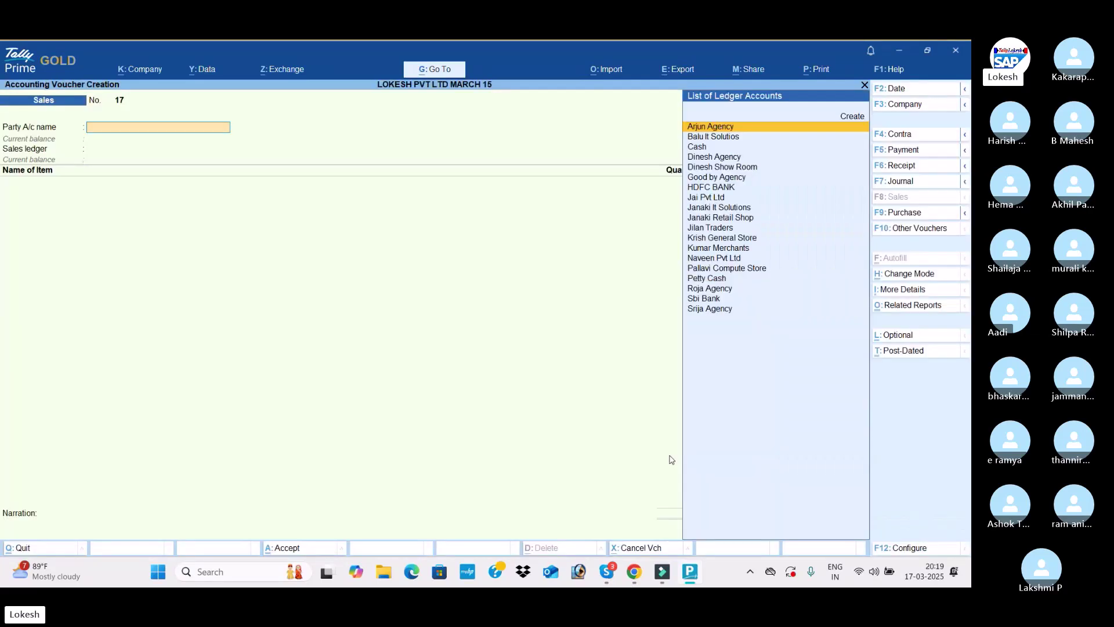
left_click(900, 152)
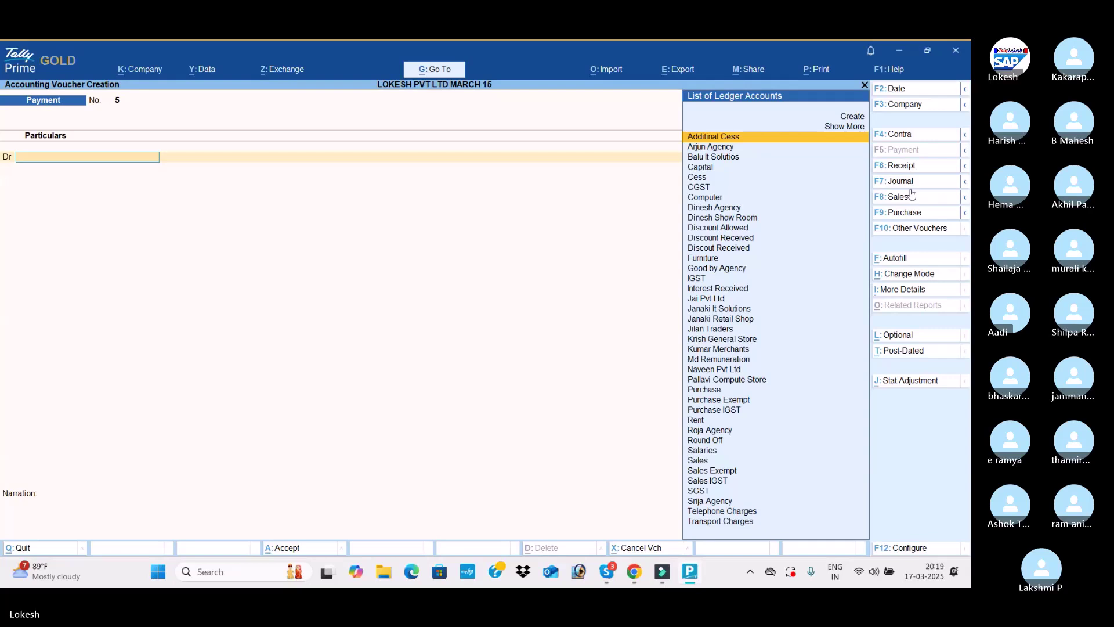
left_click(911, 195)
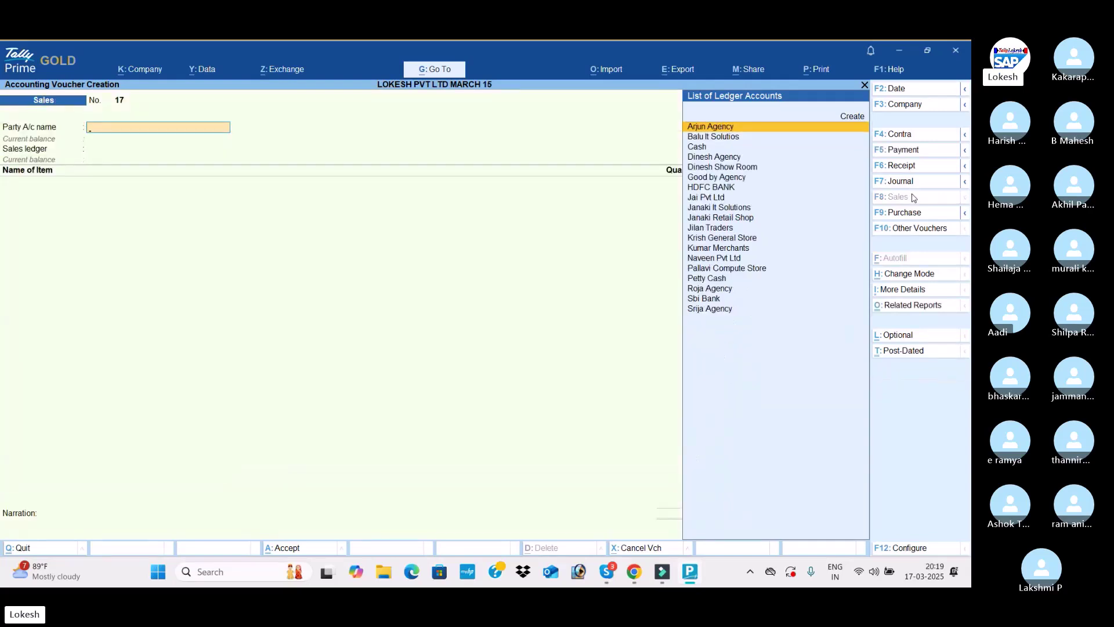
type("JAN")
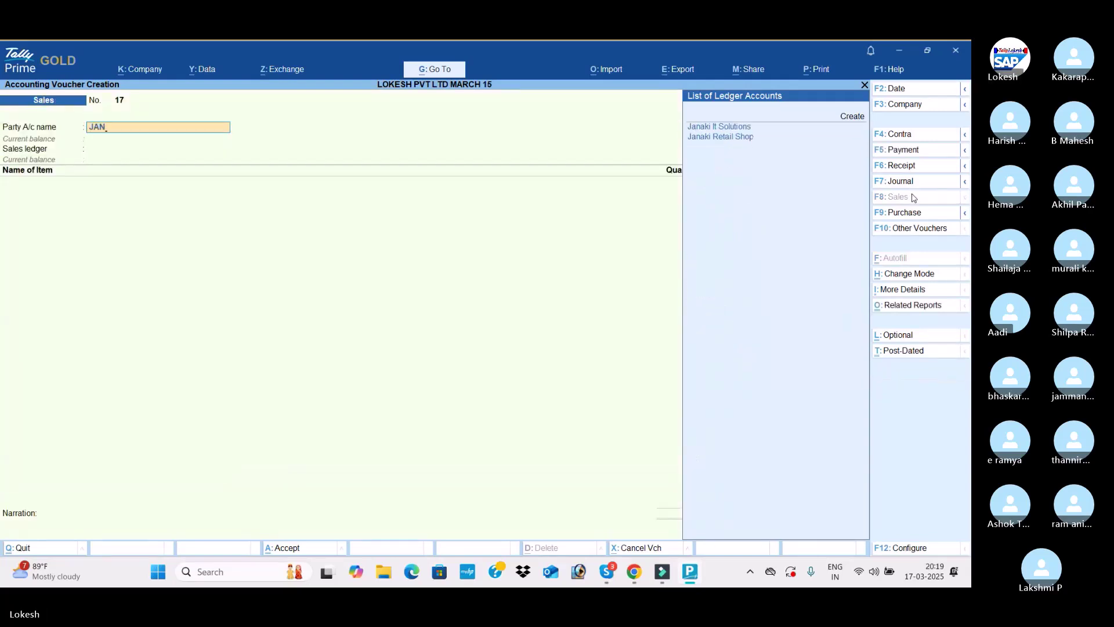
key("Down")
key("Return")
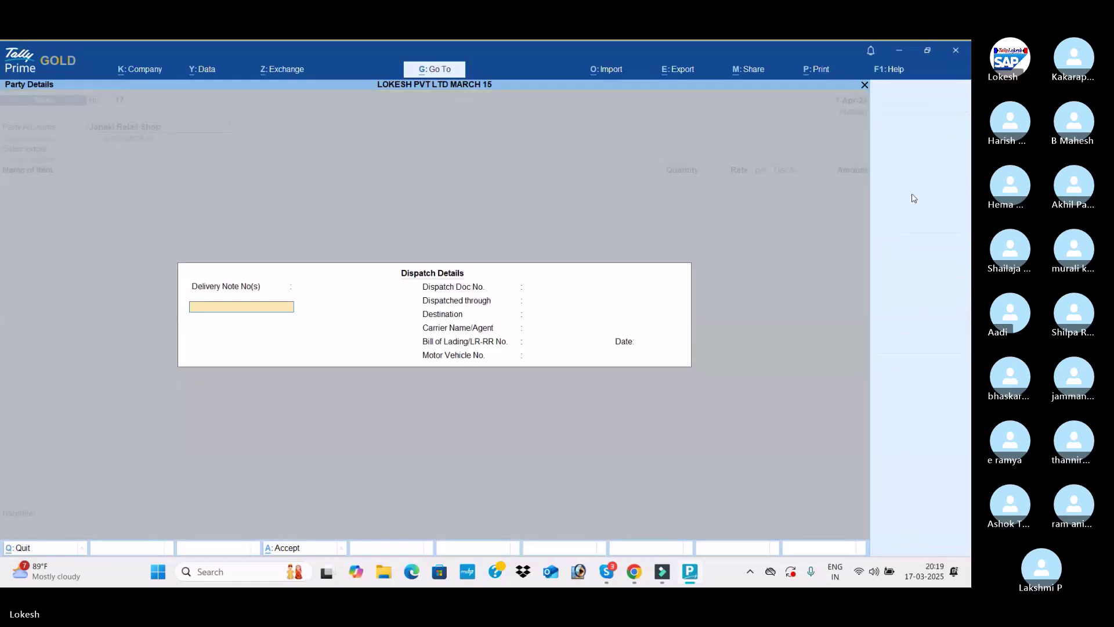
key("ctrl+a")
key("ctrl+a")
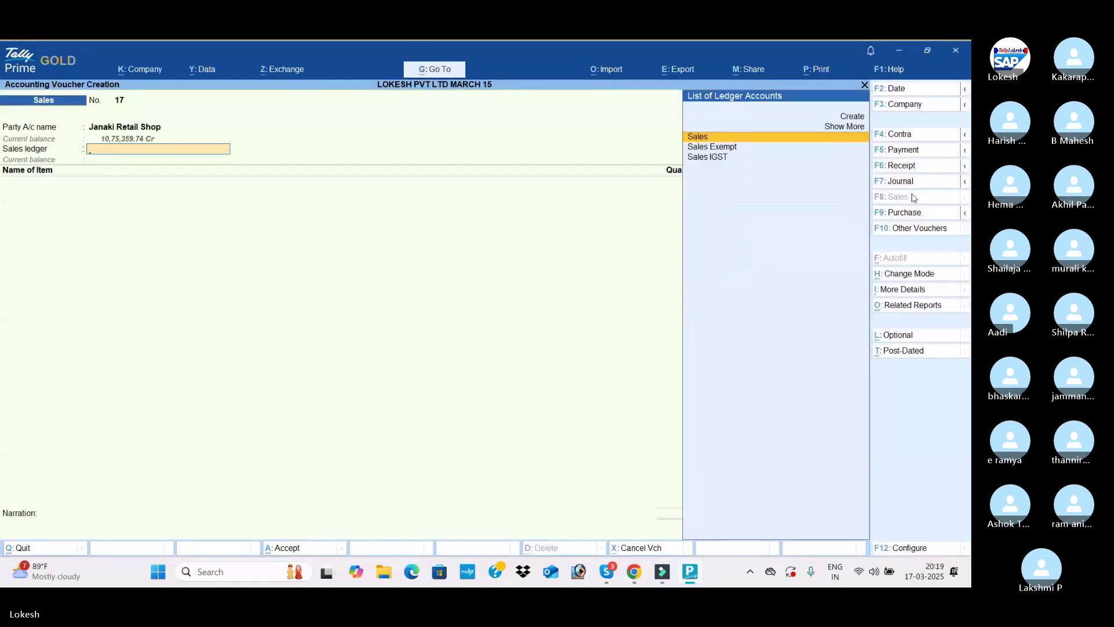
key("Return")
Add item lines for Apple Mack Book, quantity 1, and Asus, quantity 2
key("Up")
key("Return")
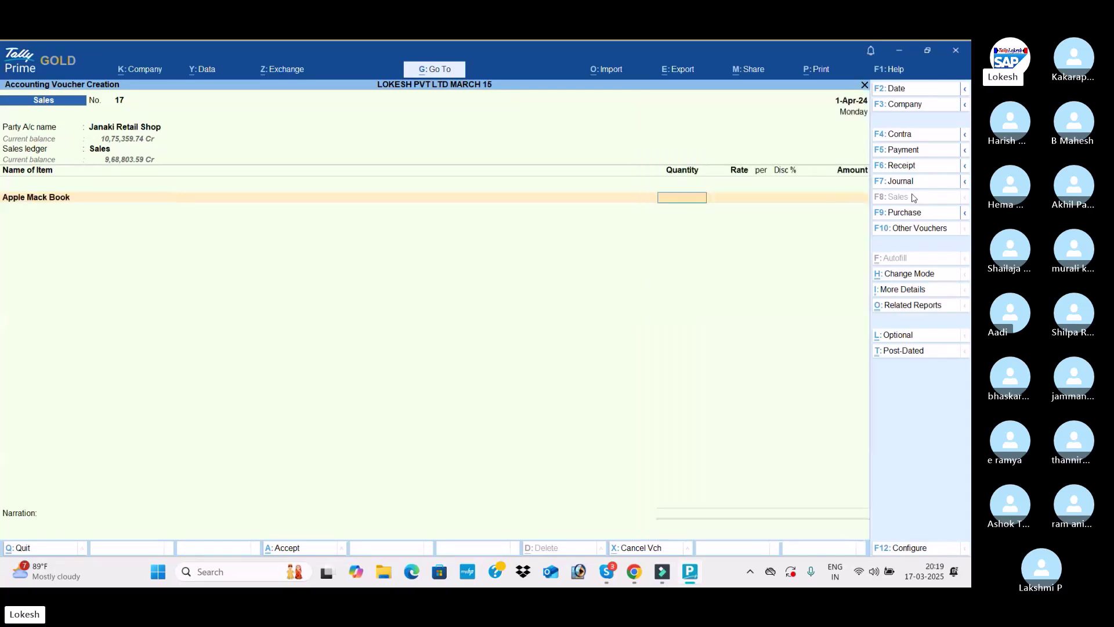
type("1")
key("Return")
key("Return")
key("Return")
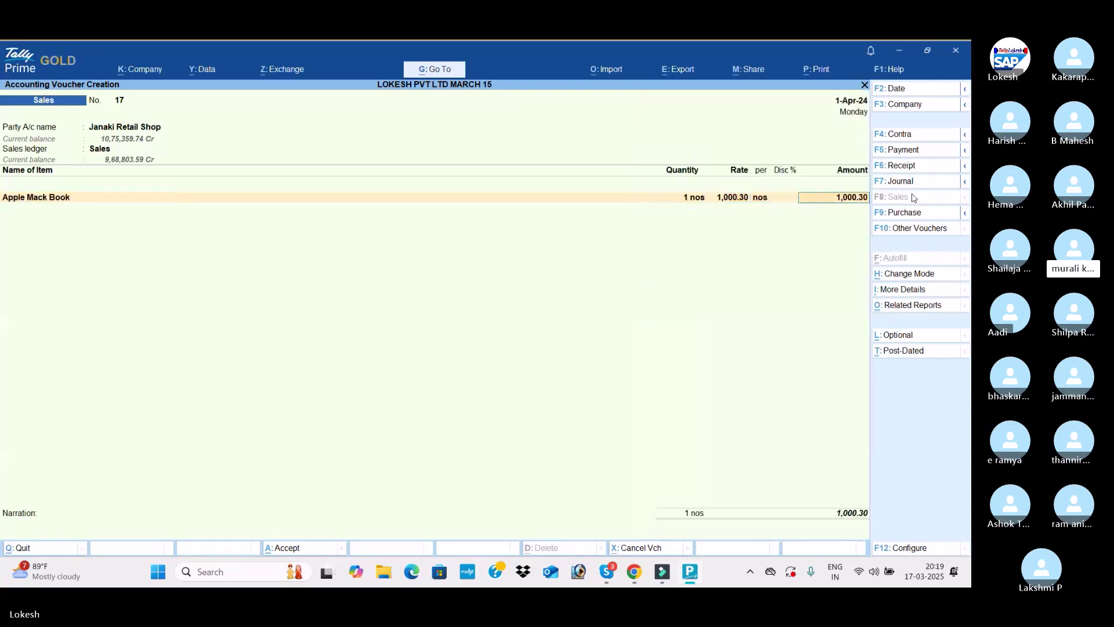
key("Return")
key("Down")
Add CGST and SGST lines plus a 0.54 Round Off, totalling 2,462.08
key("Return")
type("2")
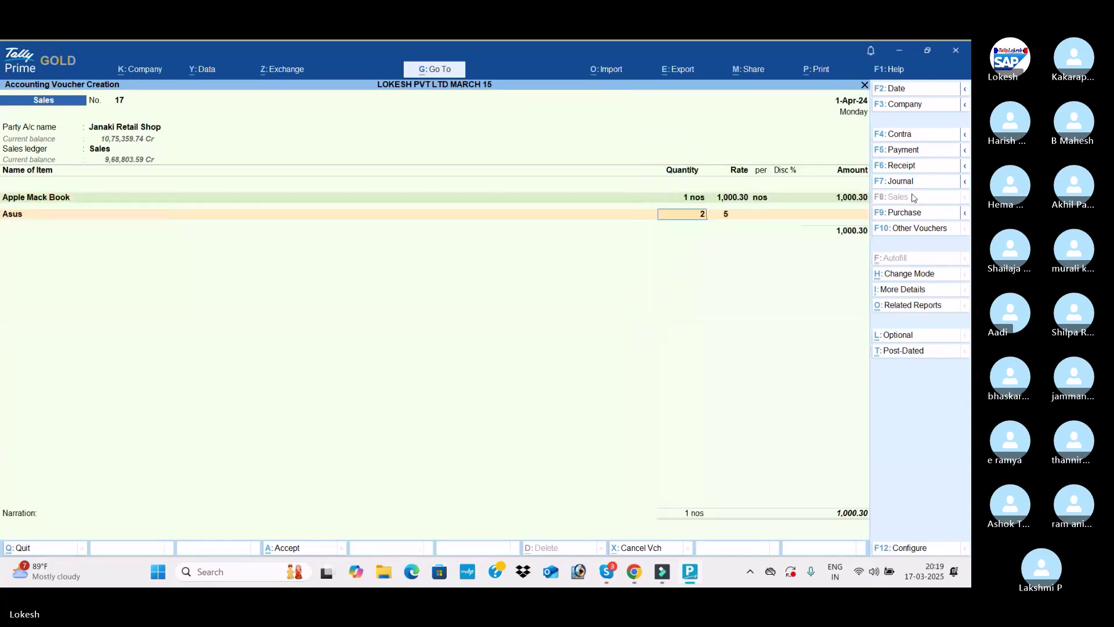
key("Return")
key("Return")
key("Return")
key("Return")
key("Return")
key("Return")
type("cg")
key("Return")
key("Return")
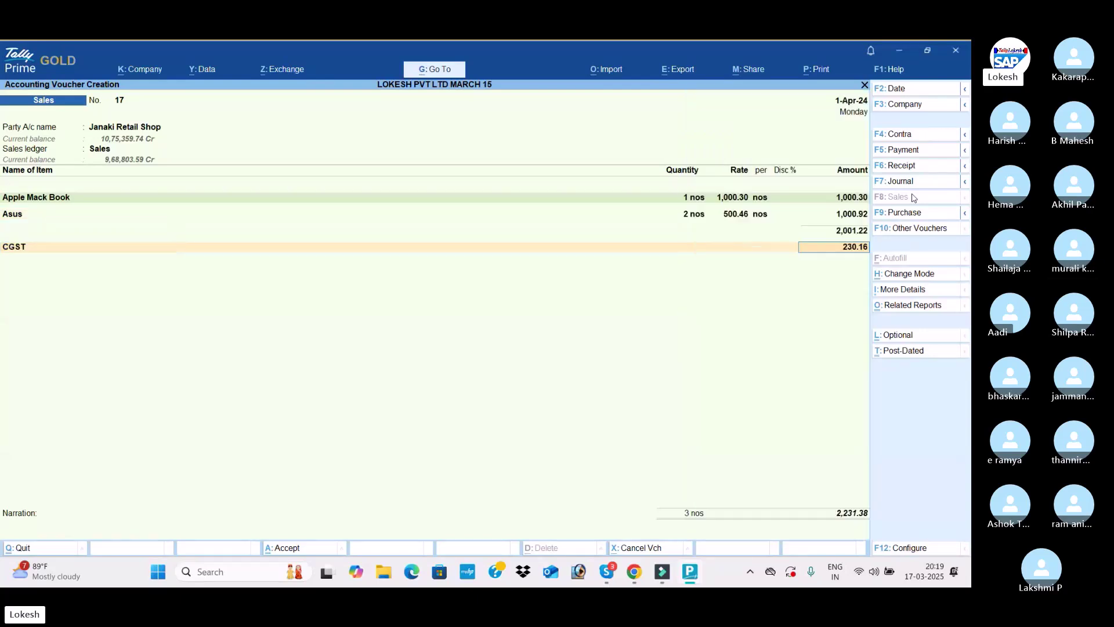
type("sg")
key("Return")
key("Return")
type("R")
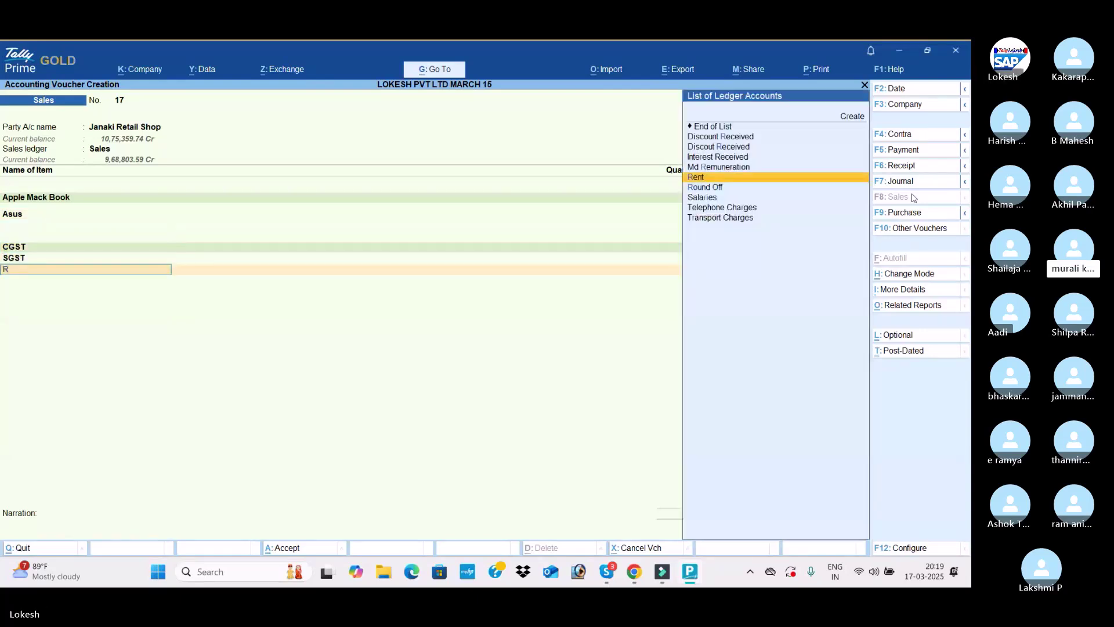
type("o")
key("Return")
key("Return")
type("0.54")
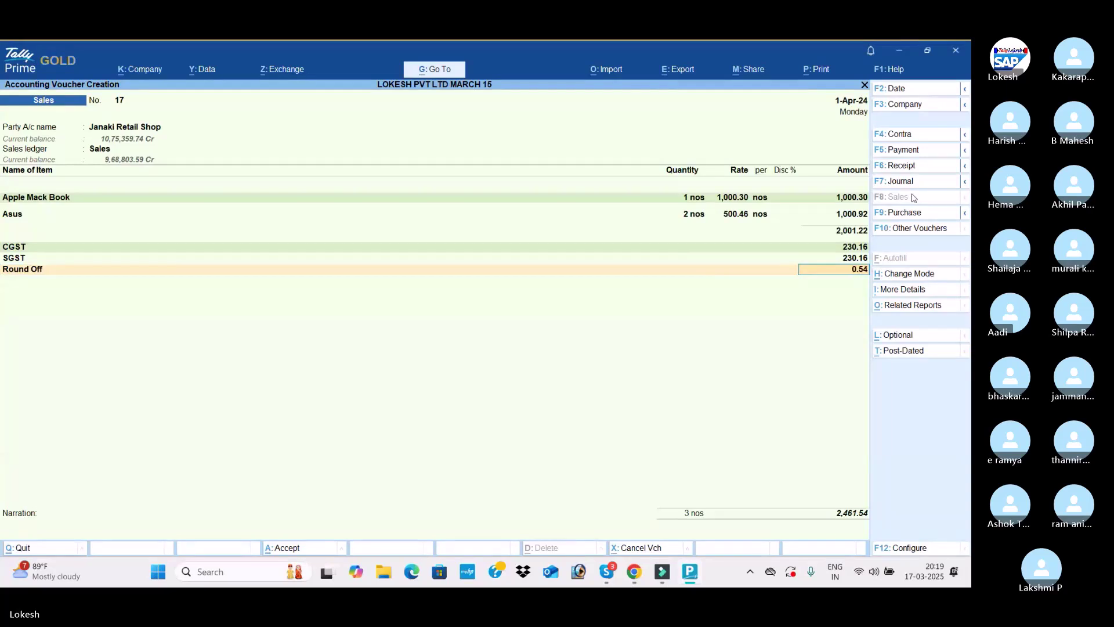
key("Return")
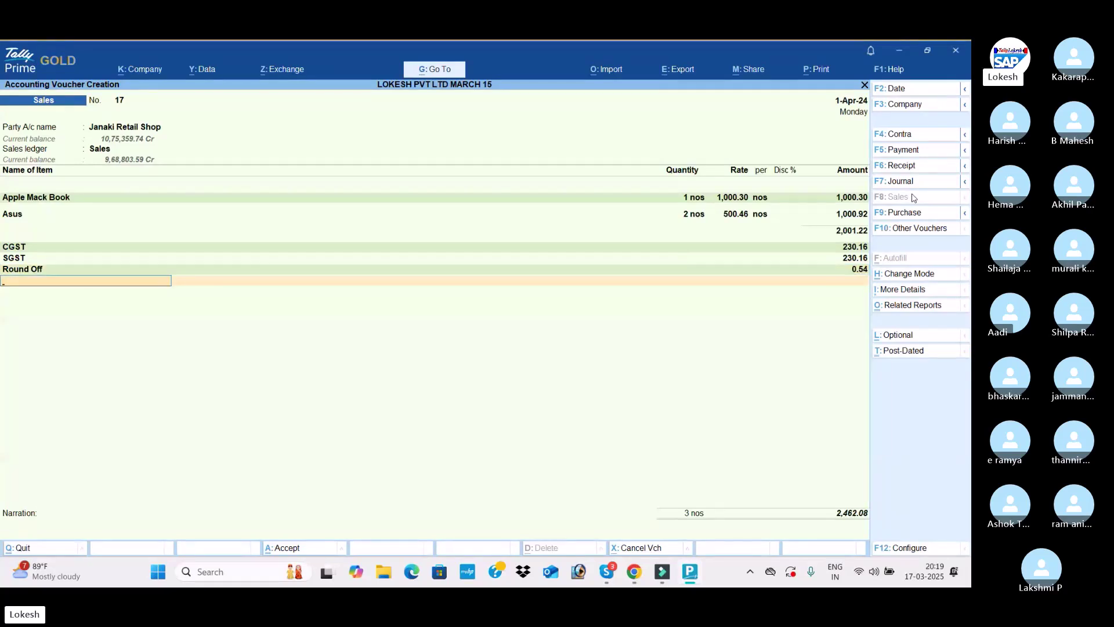
Save voucher 17 and start voucher 18 for Balu It Solutios under Sales IGST
key("ctrl+a")
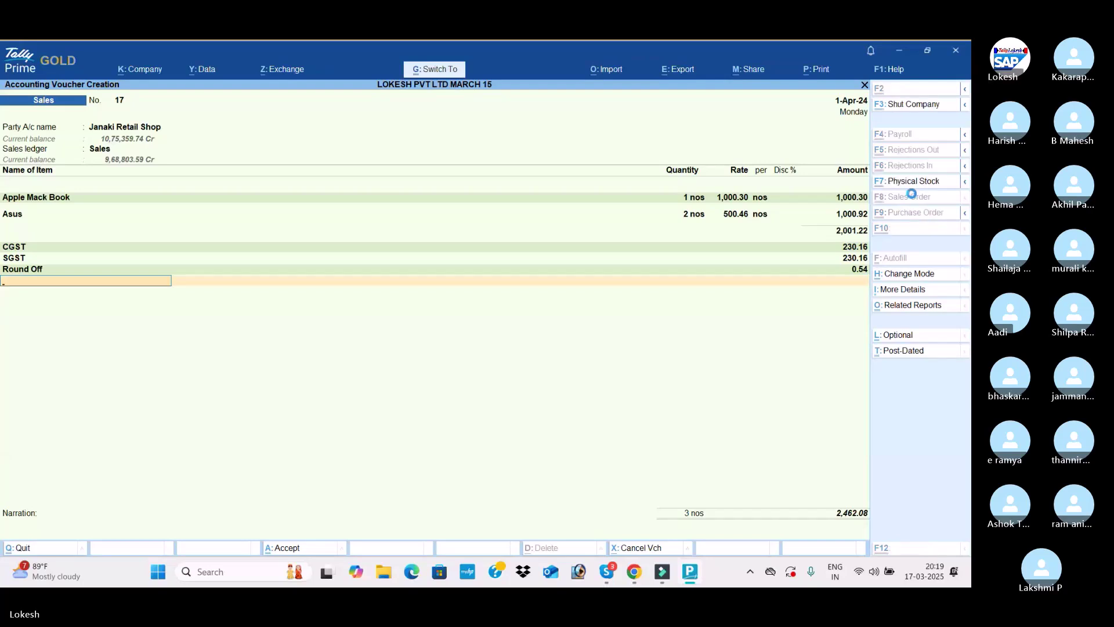
type("BA")
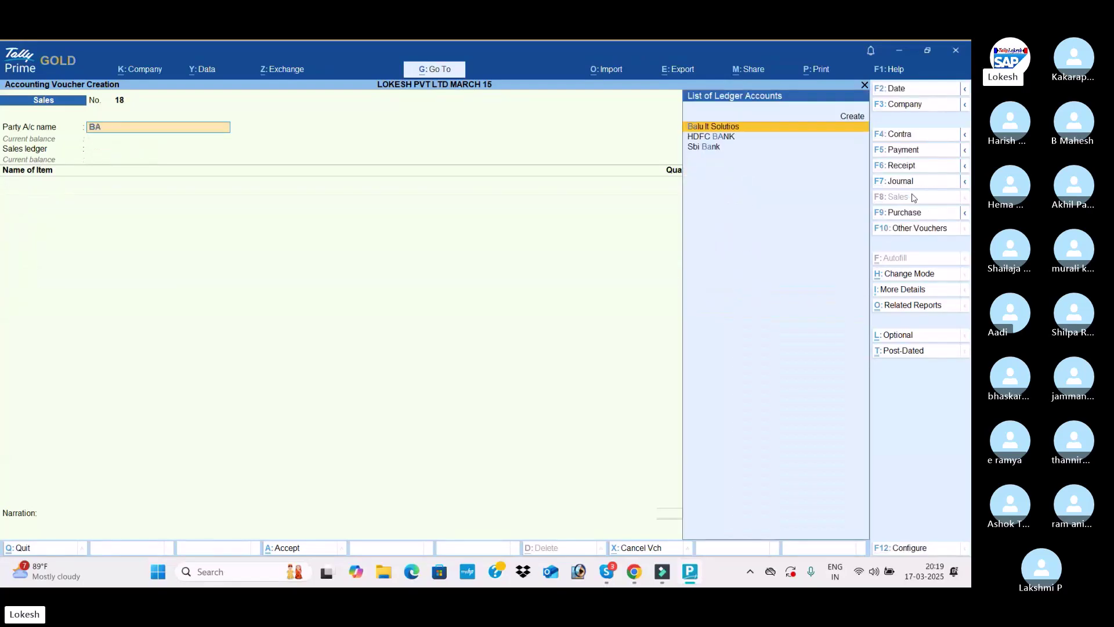
key("Return")
key("Return")
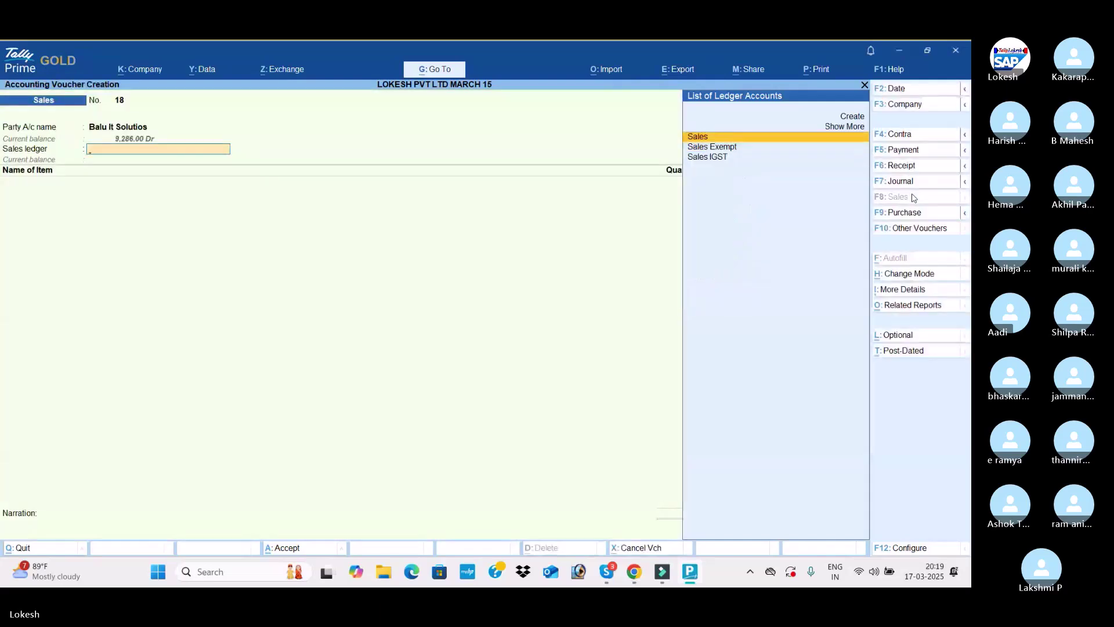
key("Down")
key("Down")
key("Return")
key("Down")
Enter 3 nos Apple Mack Book and 2 dz Banana, then save voucher 18
key("Return")
type("3")
key("Return")
key("Return")
key("Return")
key("Return")
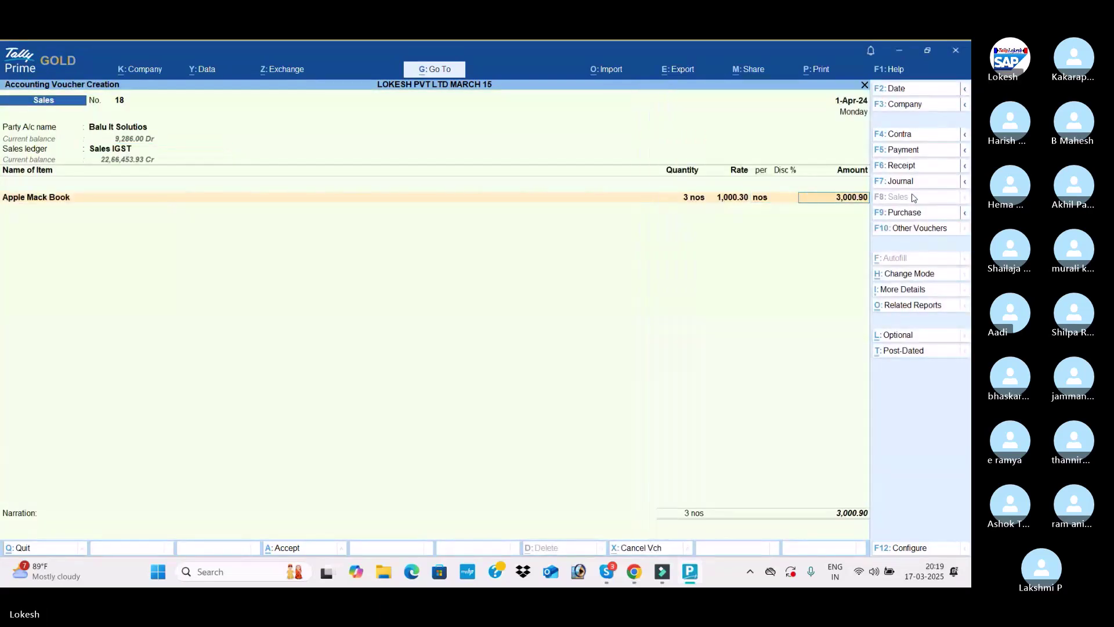
key("Return")
key("Down")
key("Down")
key("Return")
type("2")
key("Return")
key("Return")
key("Return")
key("Return")
key("Return")
key("Return")
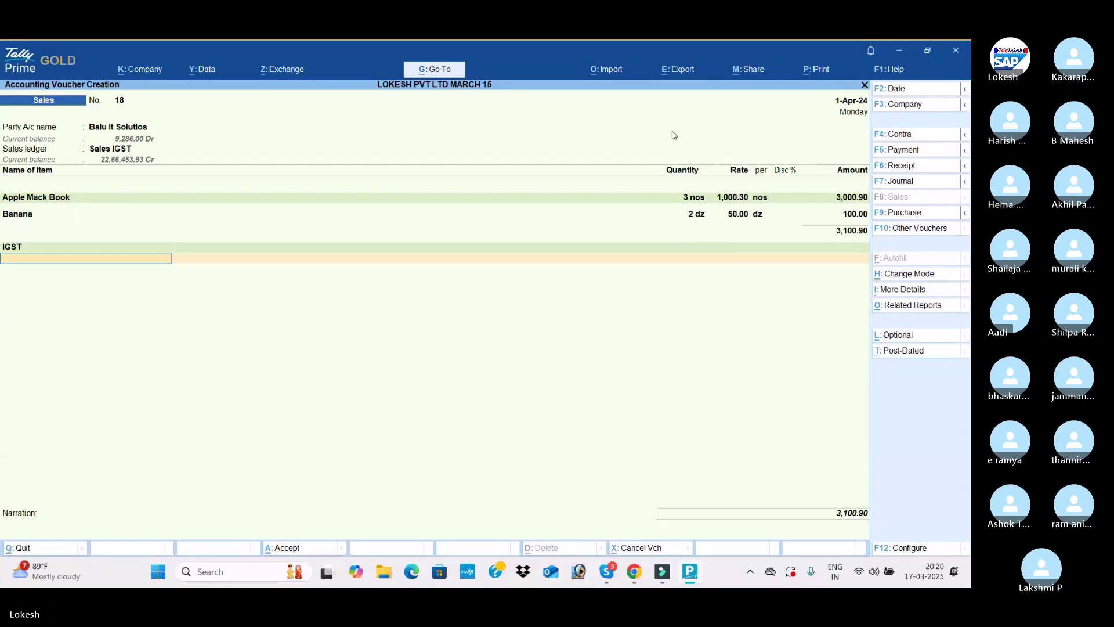
key("ctrl+a")
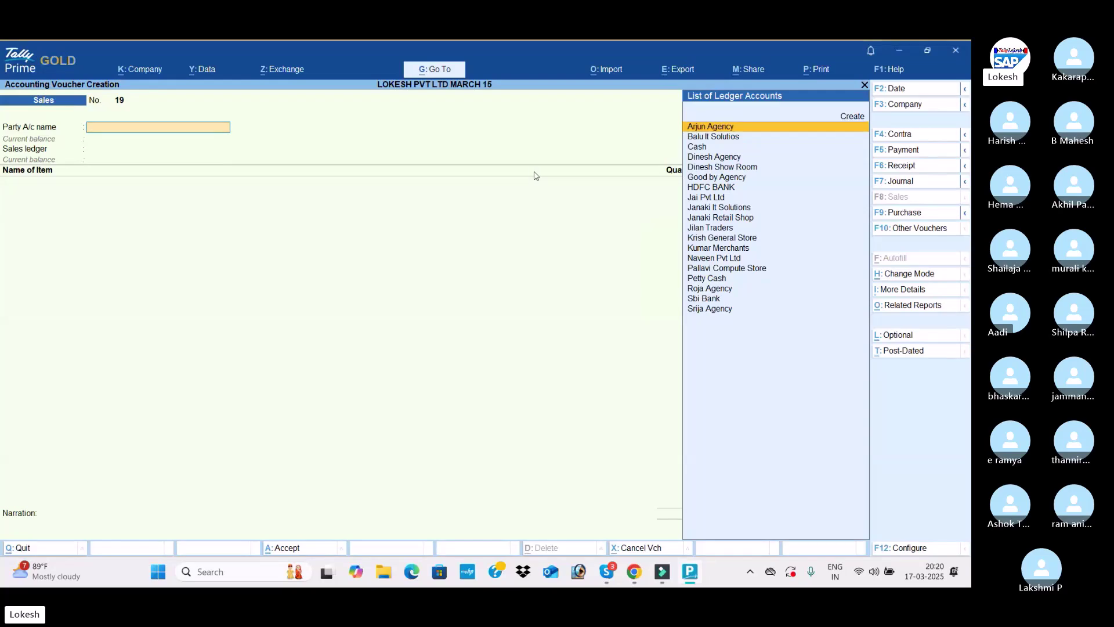
key("alt+Tab")
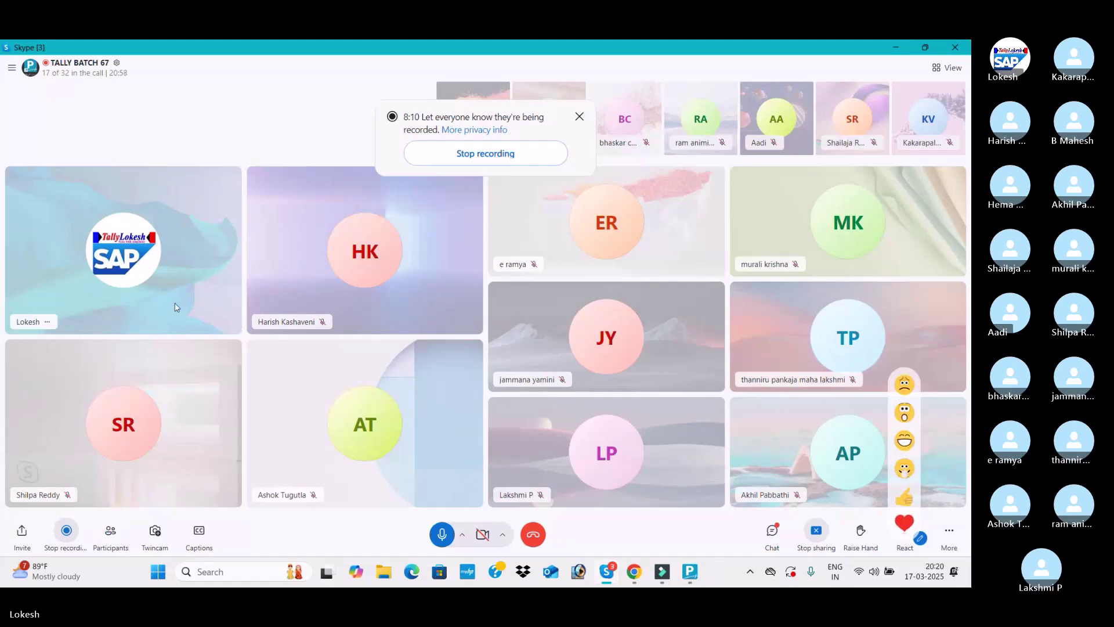
Stop the Skype call recording and switch to the Lokesh Infotech home page in Chrome
left_click(67, 534)
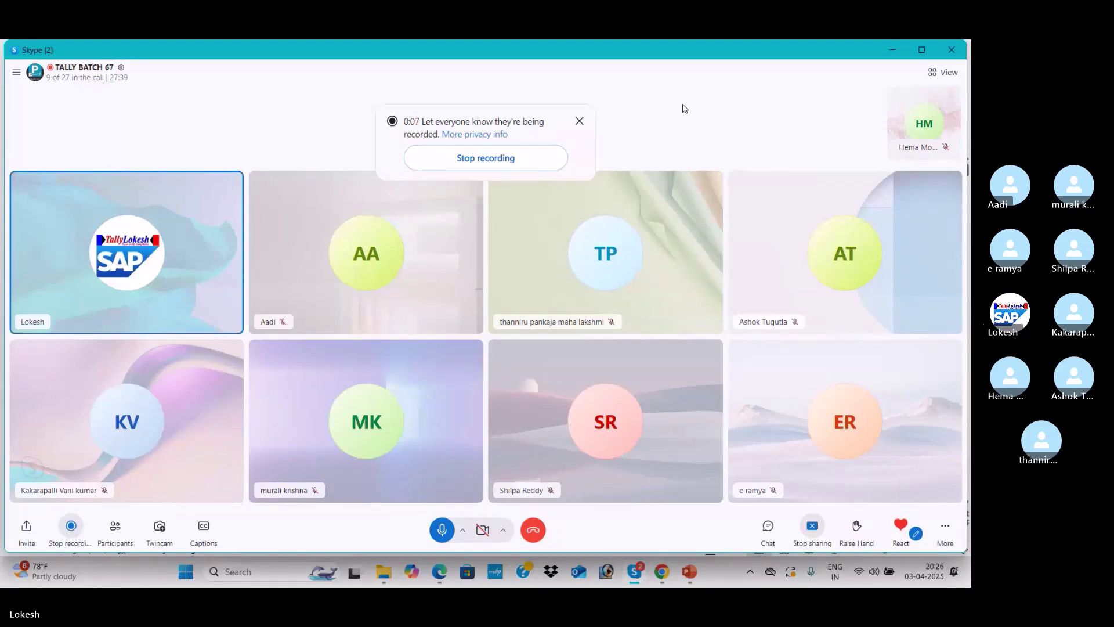
key("alt+Tab")
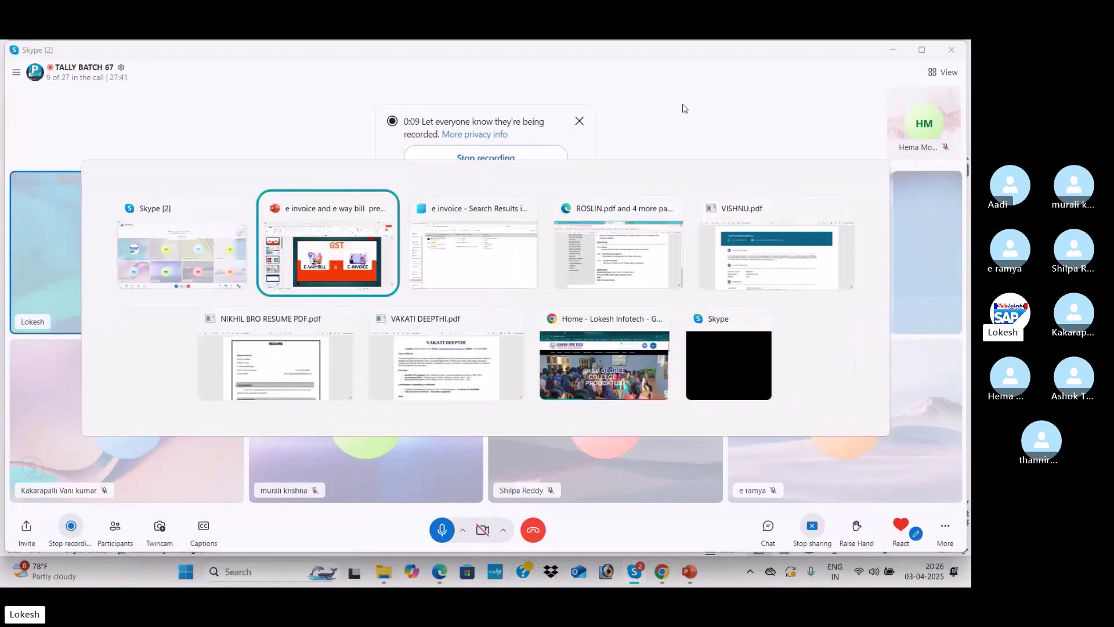
key("alt+Tab")
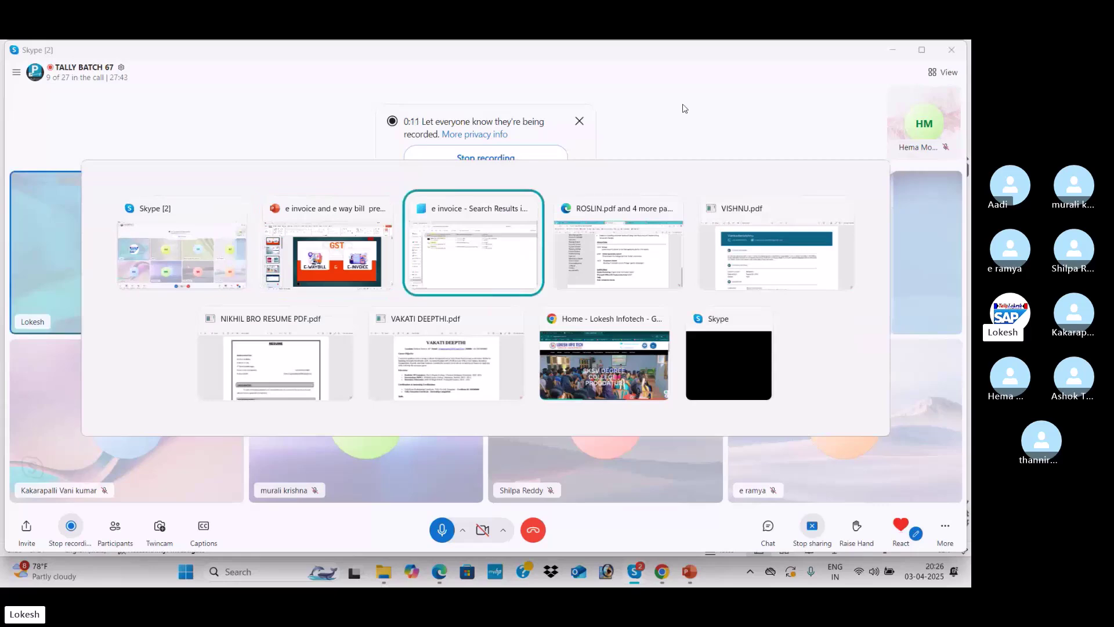
key("alt+Tab")
key("alt+Tab")
key("alt+Tab")
key("alt+Tab")
key("alt+Tab")
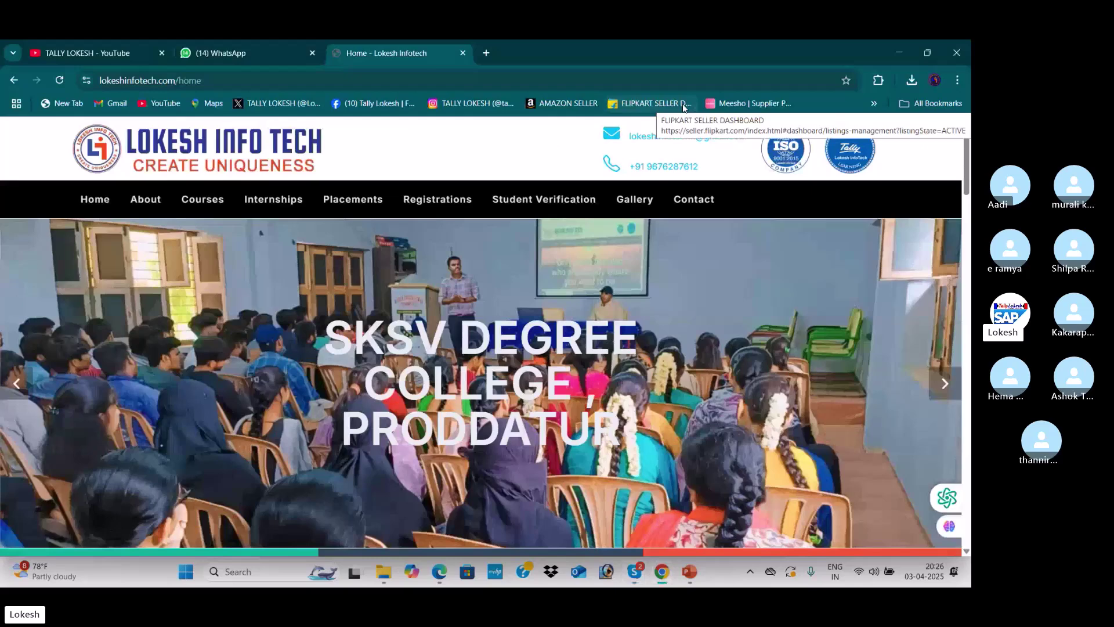
Scroll through the TALLY LOKESH YouTube Videos grid, then switch to the Invoice vs Bill slideshow
left_click(125, 55)
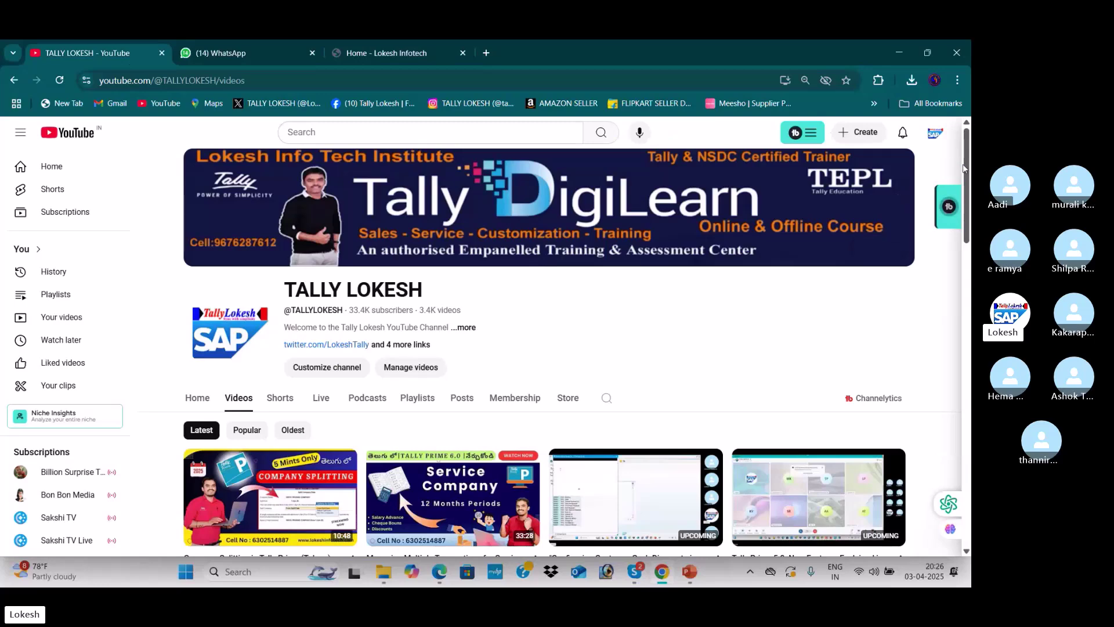
left_click_drag(963, 169, 963, 262)
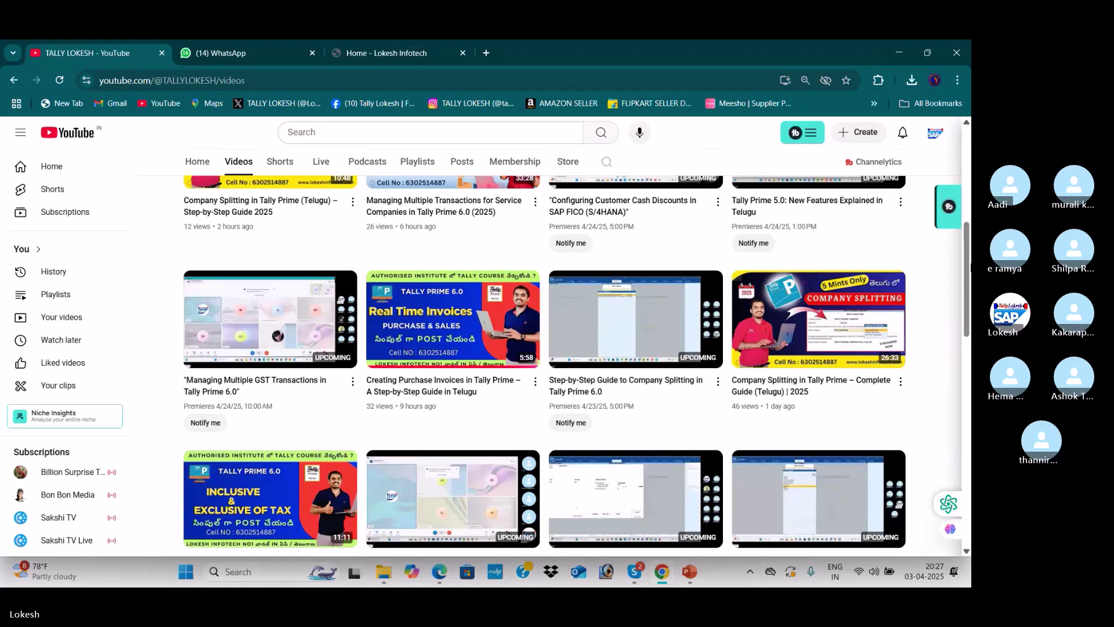
left_click_drag(968, 247, 967, 249)
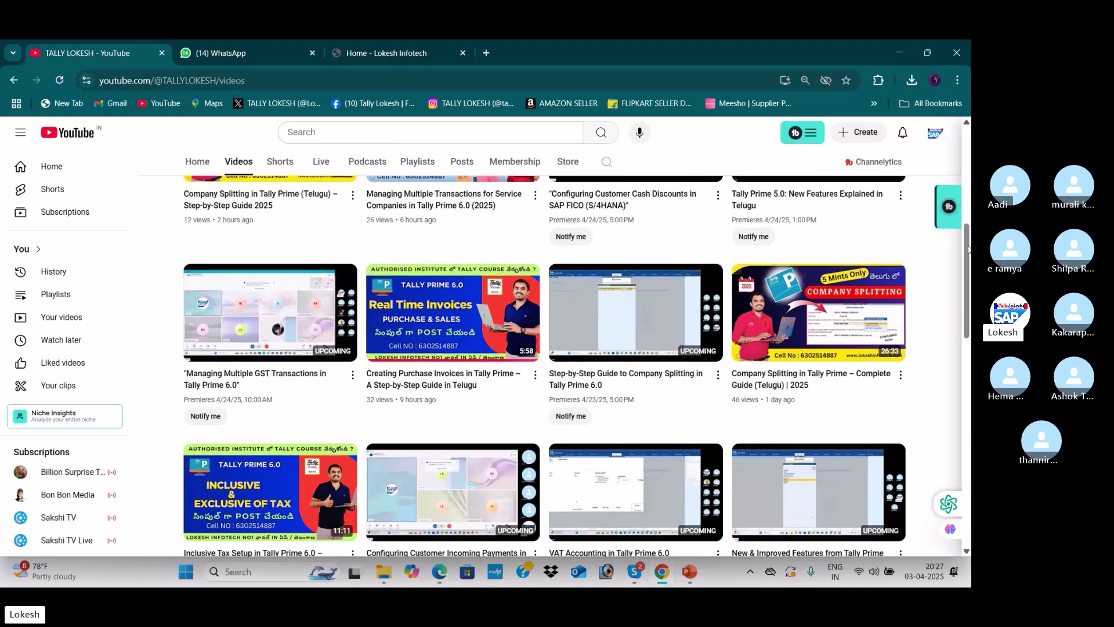
key("alt+Tab")
key("alt+Tab")
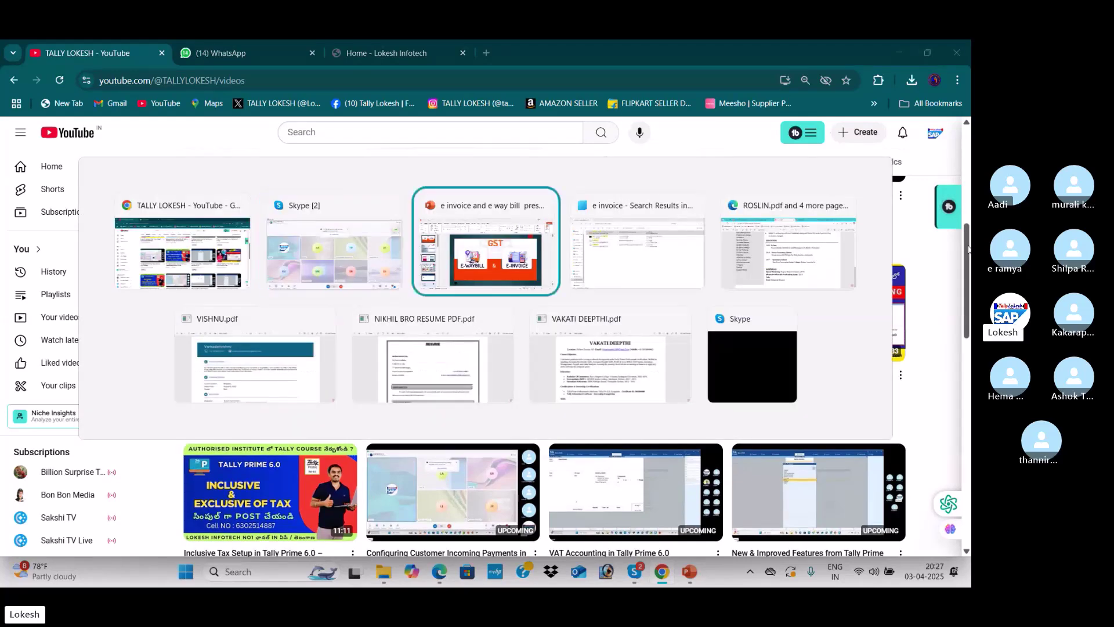